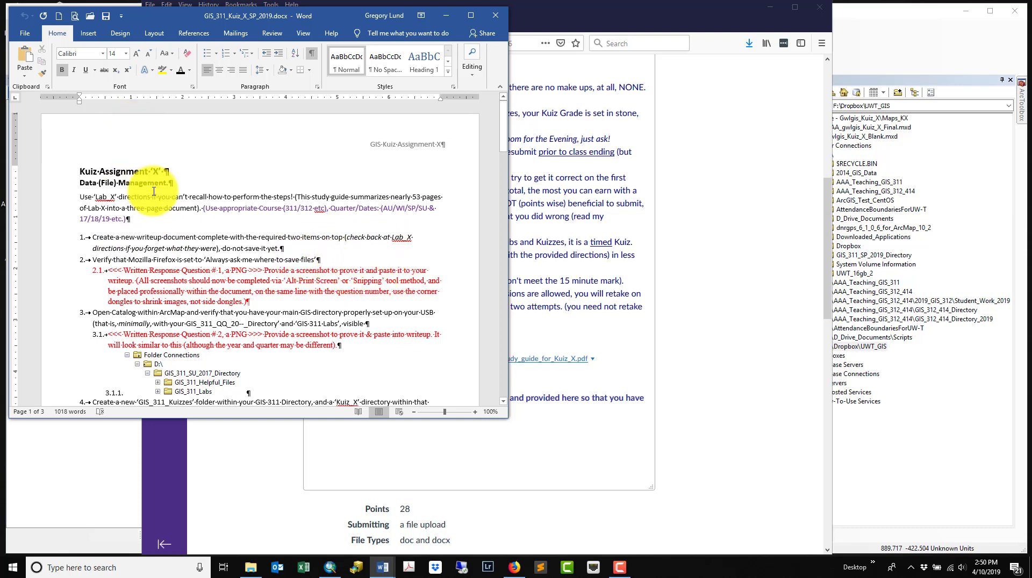
Step: Create a blank Word document beside the assignment directions and enter the student's full name and e-mail at its top
click(59, 18)
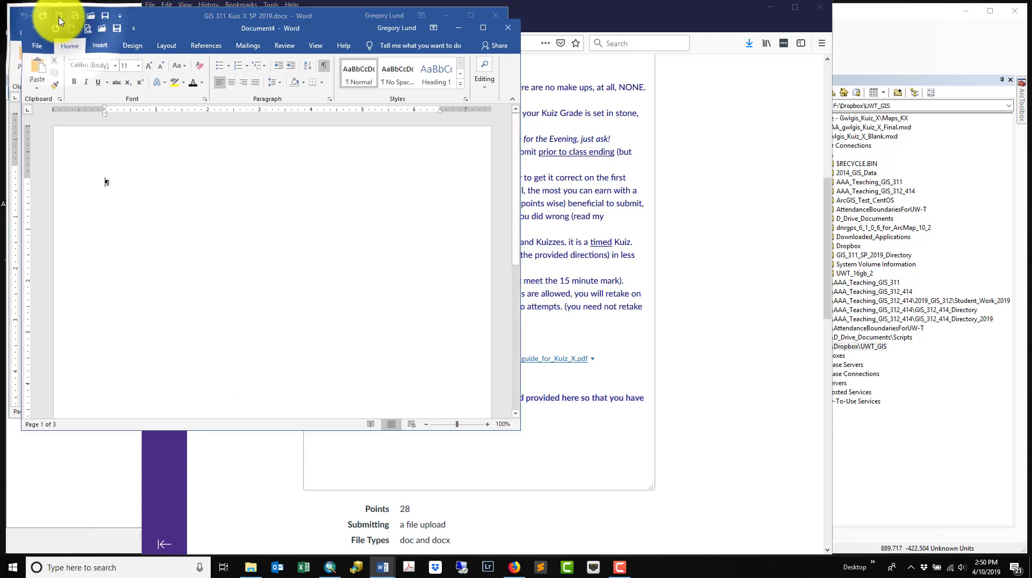
drag(285, 17, 751, 23)
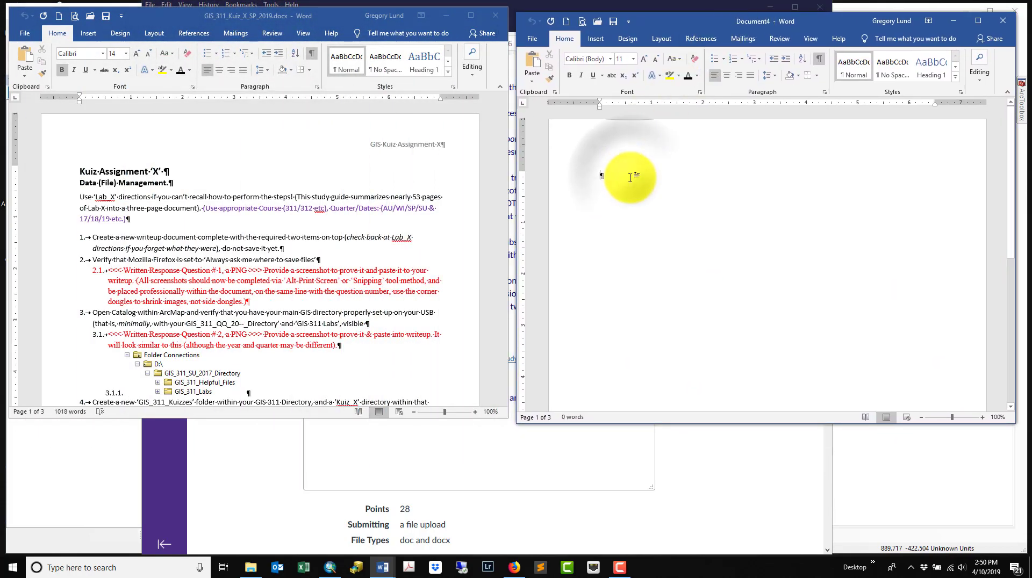
text(Gregory·Lund¶)
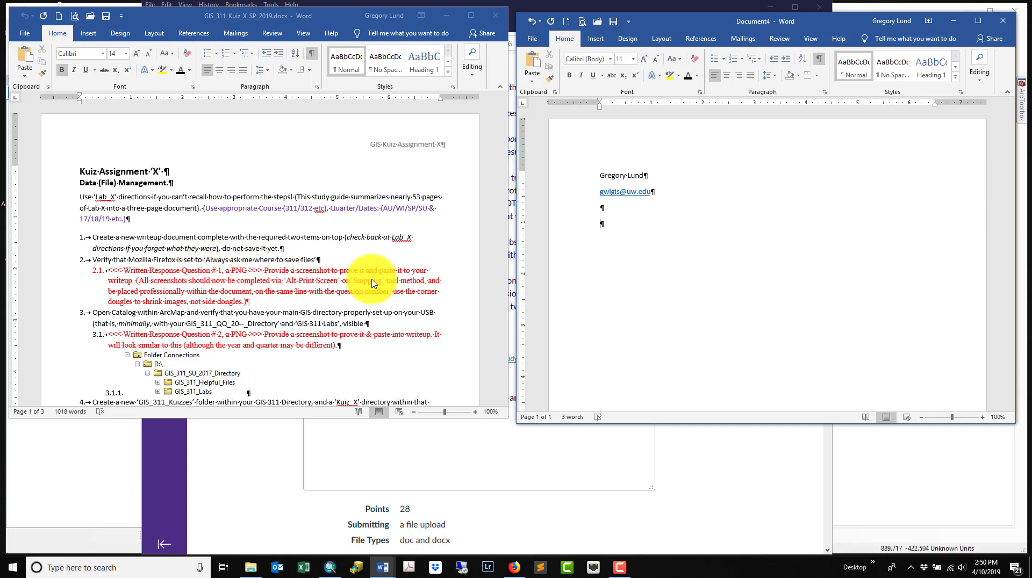
Step: Switch to Firefox, open its options in a new tab, and check the download setting against the assignment directions
click(514, 569)
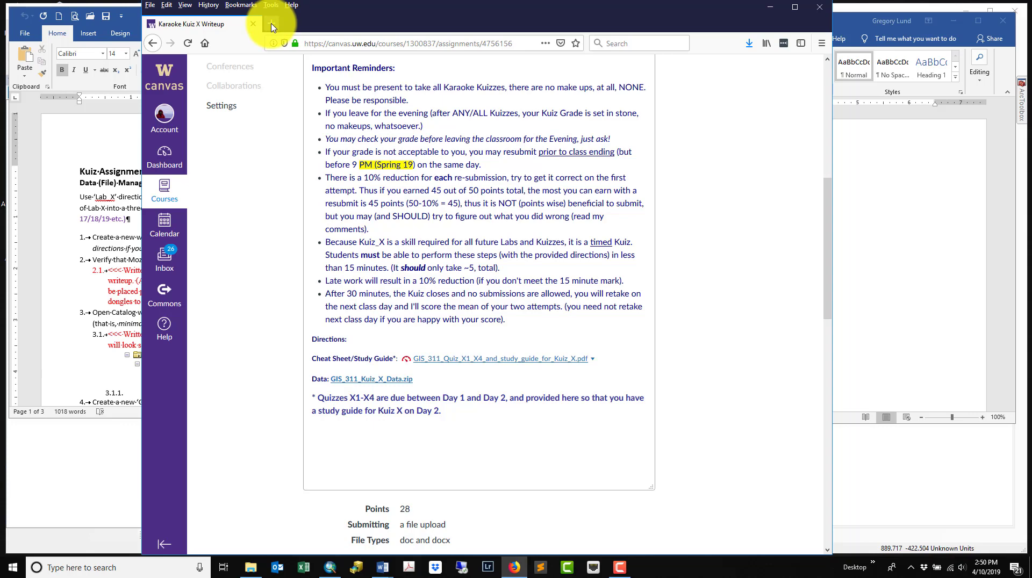
click(273, 26)
click(270, 6)
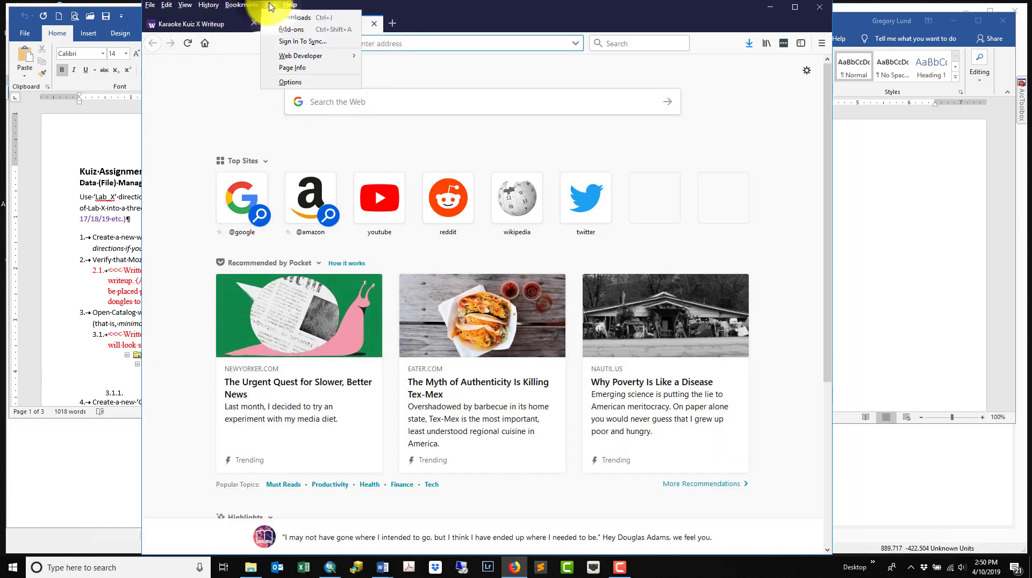
click(290, 82)
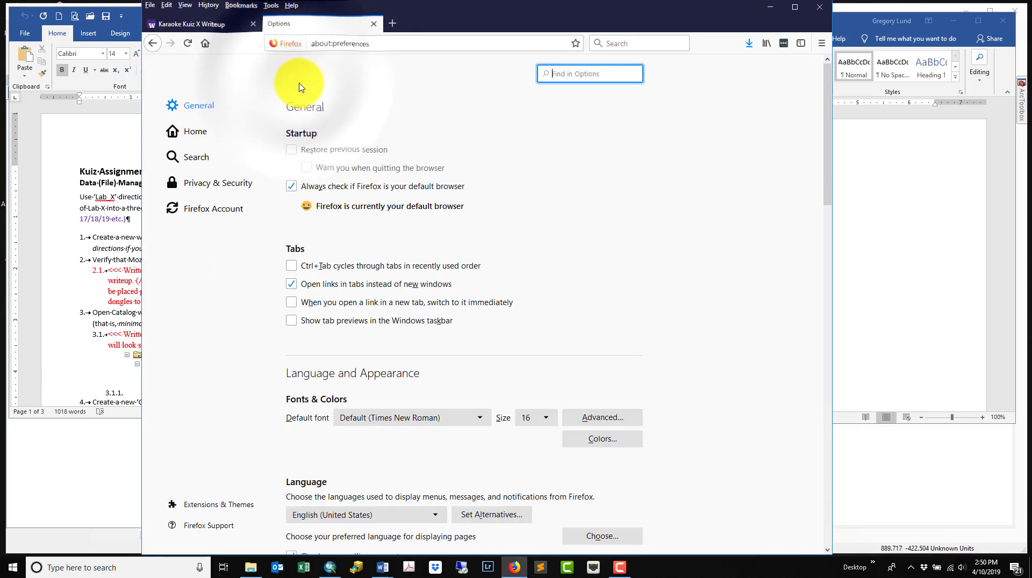
scroll(436, 342, down, 8)
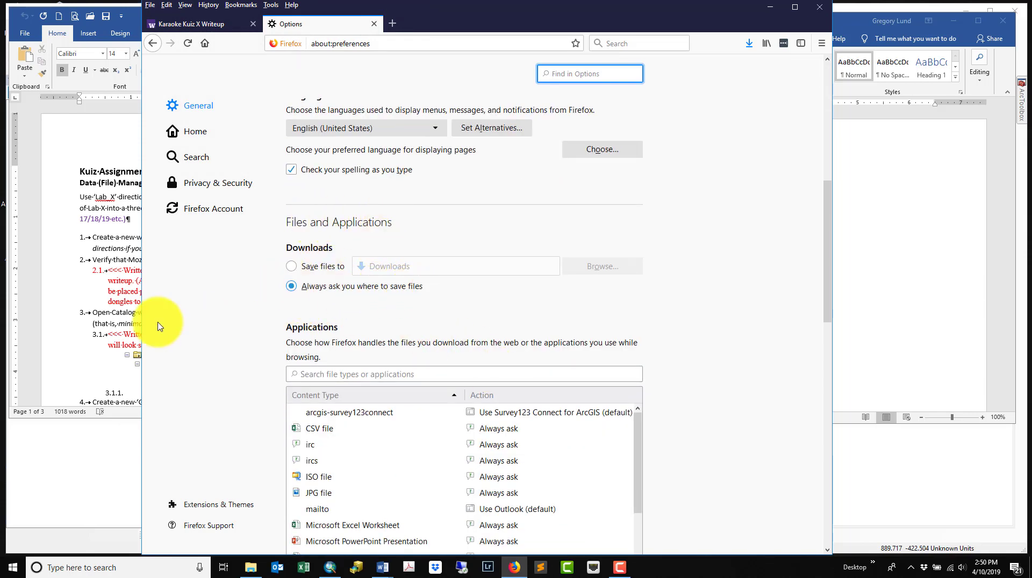
click(83, 287)
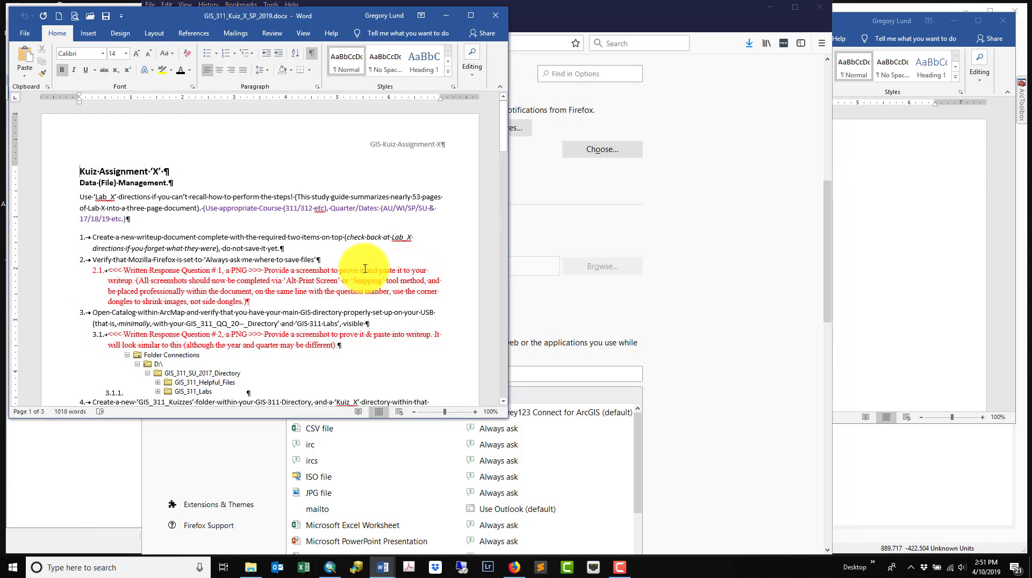
click(739, 217)
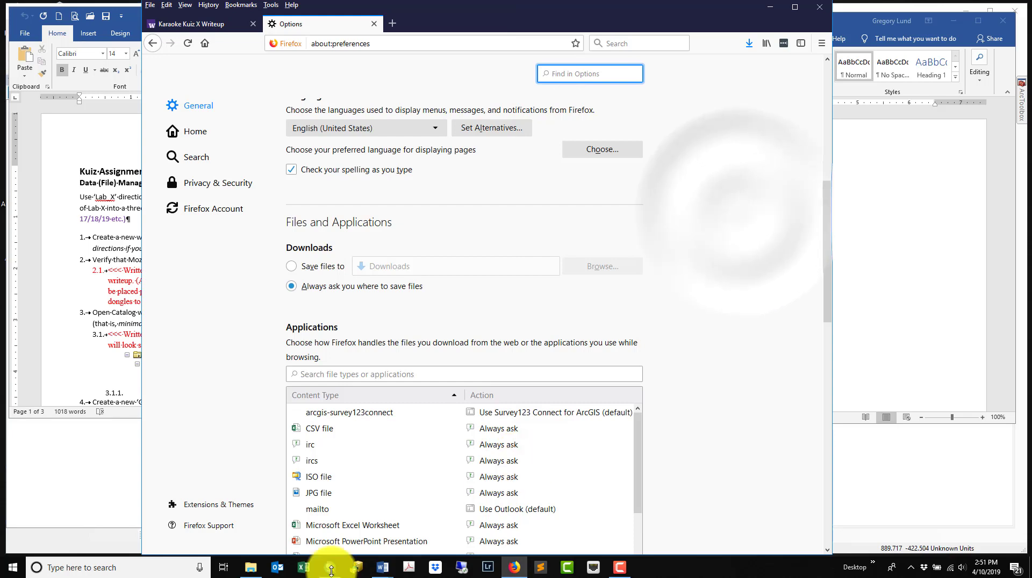
Step: Open the Snipping Tool and capture the Files and Applications heading with the Downloads settings below it
click(135, 568)
text(snip)
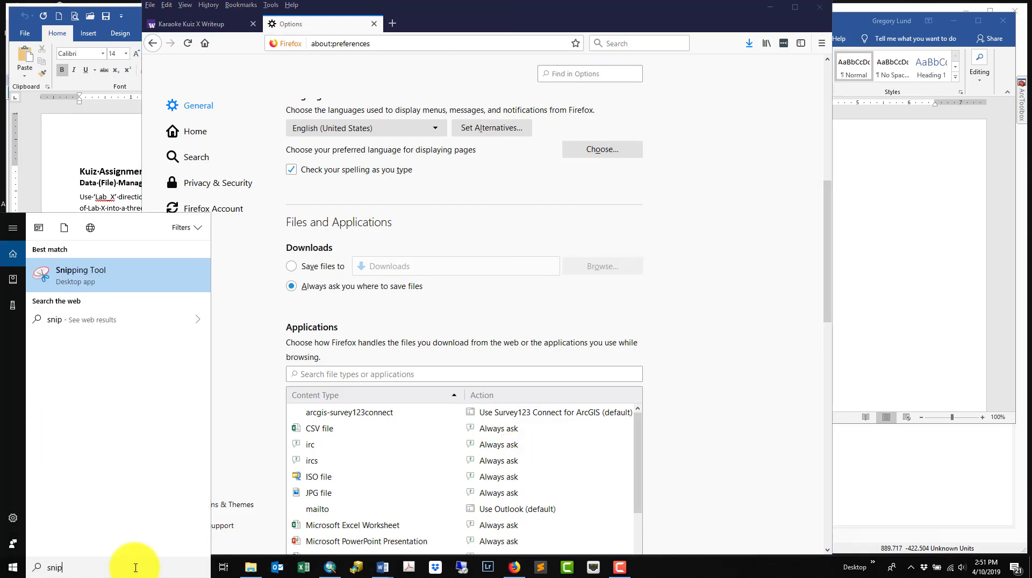
click(89, 277)
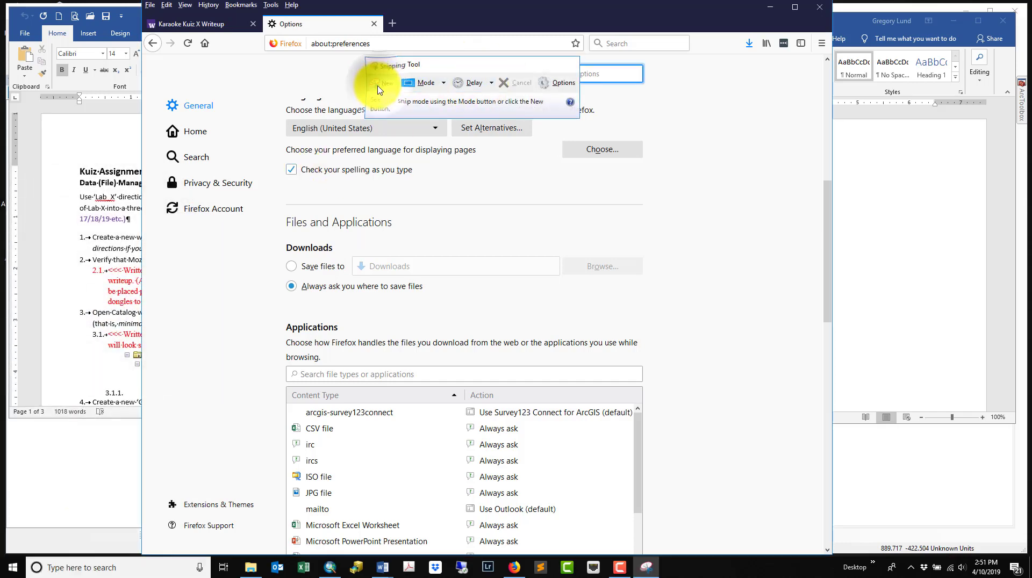
click(379, 86)
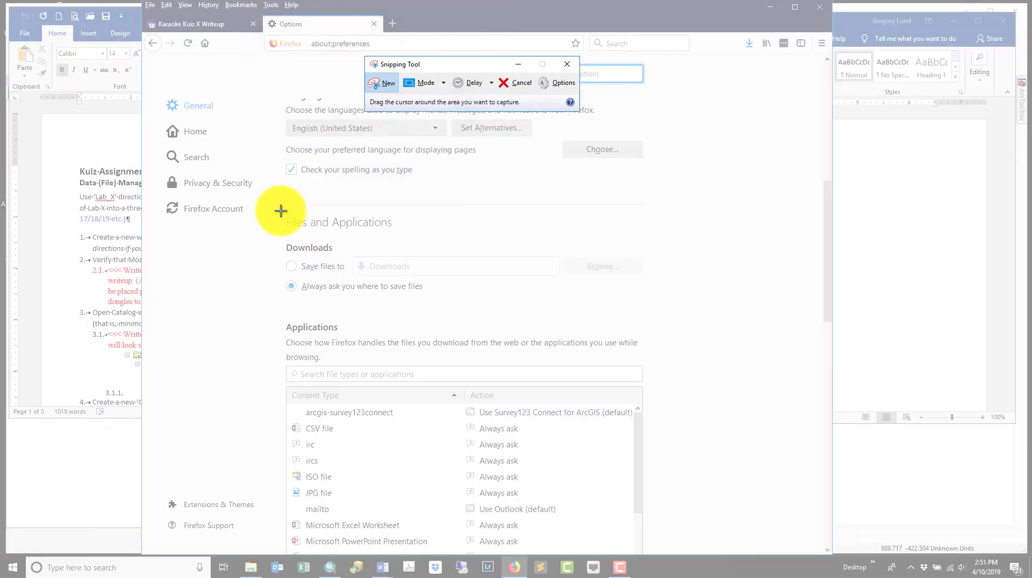
drag(281, 211, 648, 298)
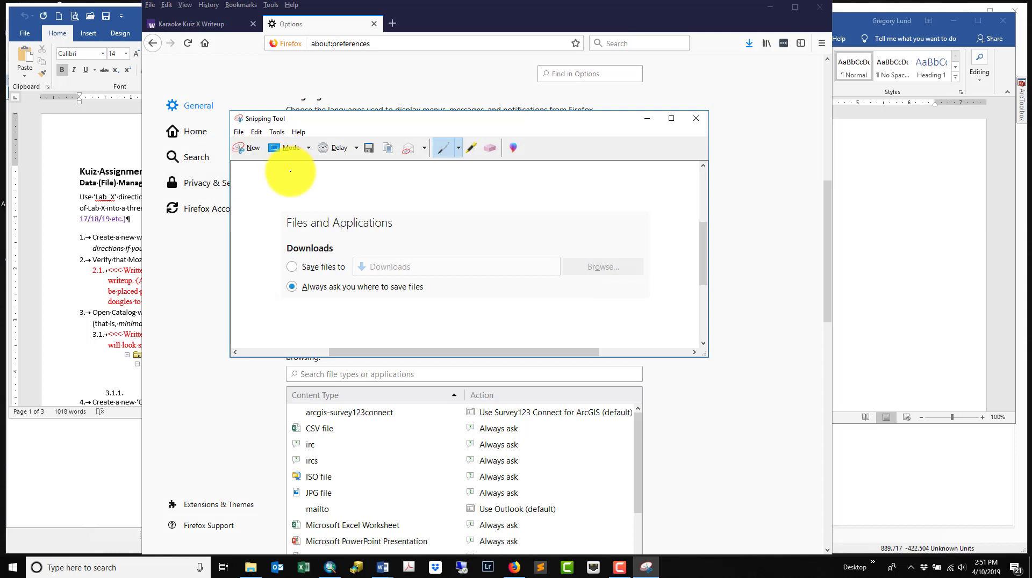
Step: In the new Word writeup, add the label #1 below the header lines and paste the captured download settings after it
click(934, 265)
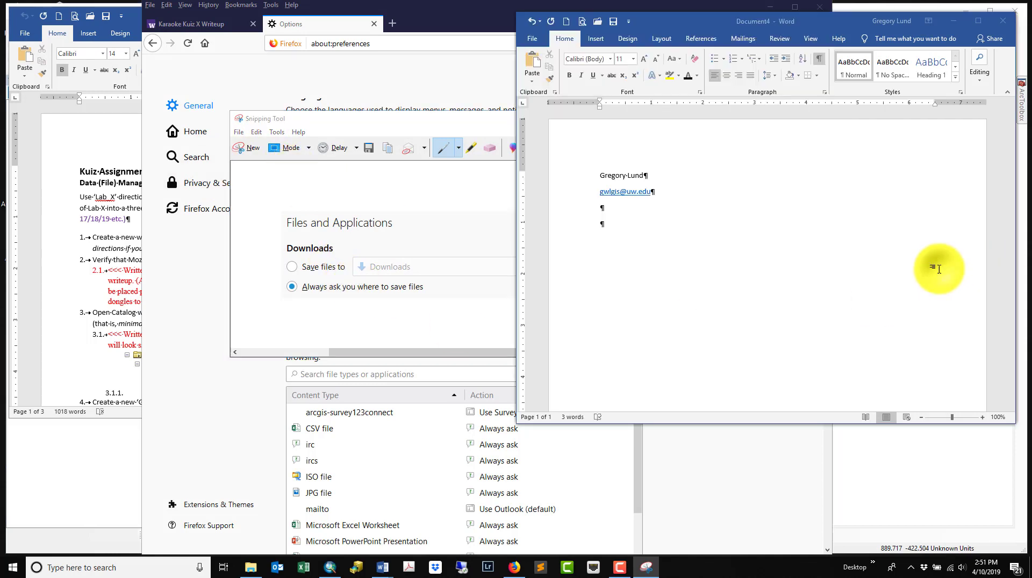
click(628, 227)
text(1)
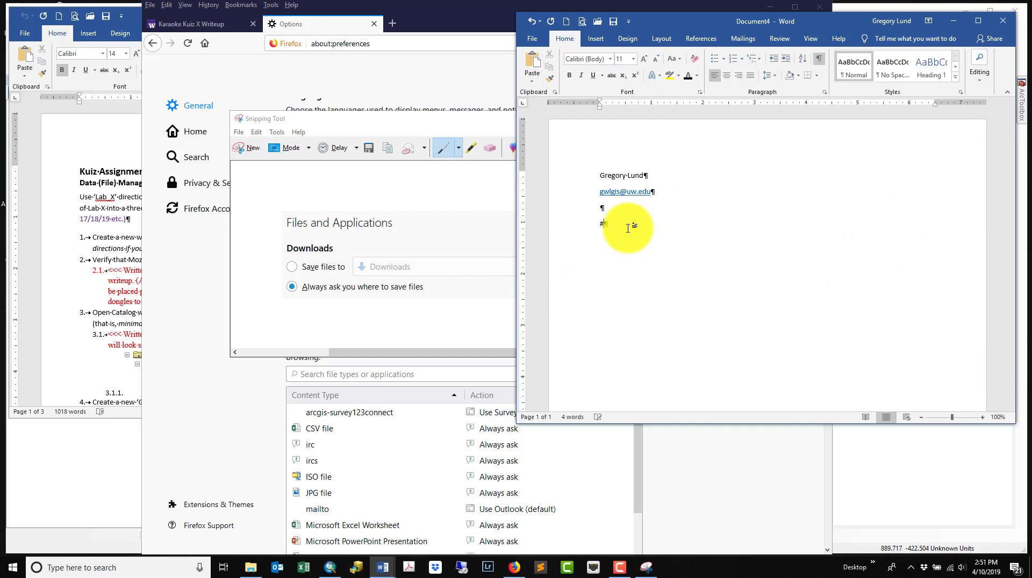
key(ctrl+v)
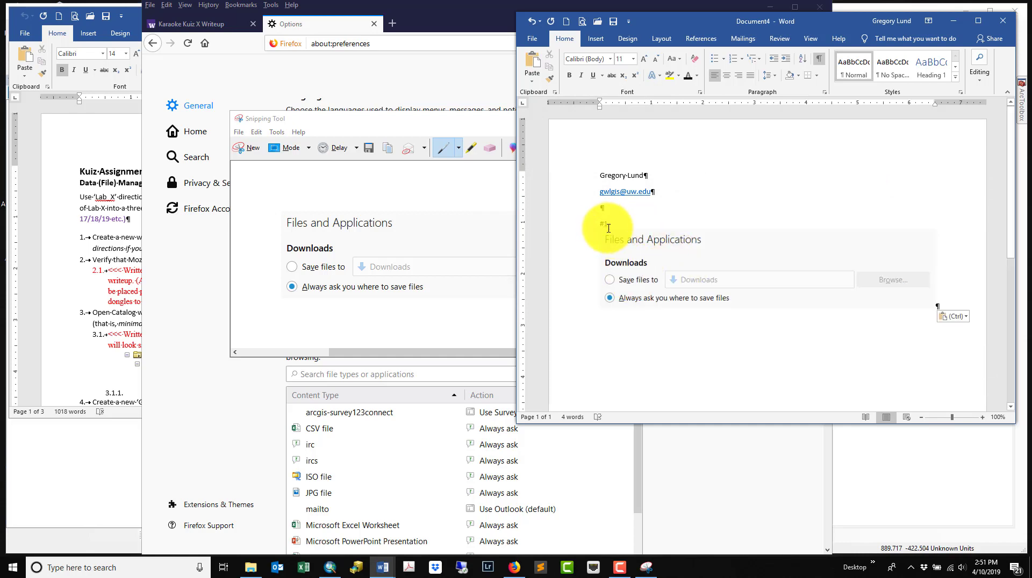
Step: Shrink the pasted screenshot proportionally so it fits on the same line as #1, and start a new line below
click(652, 261)
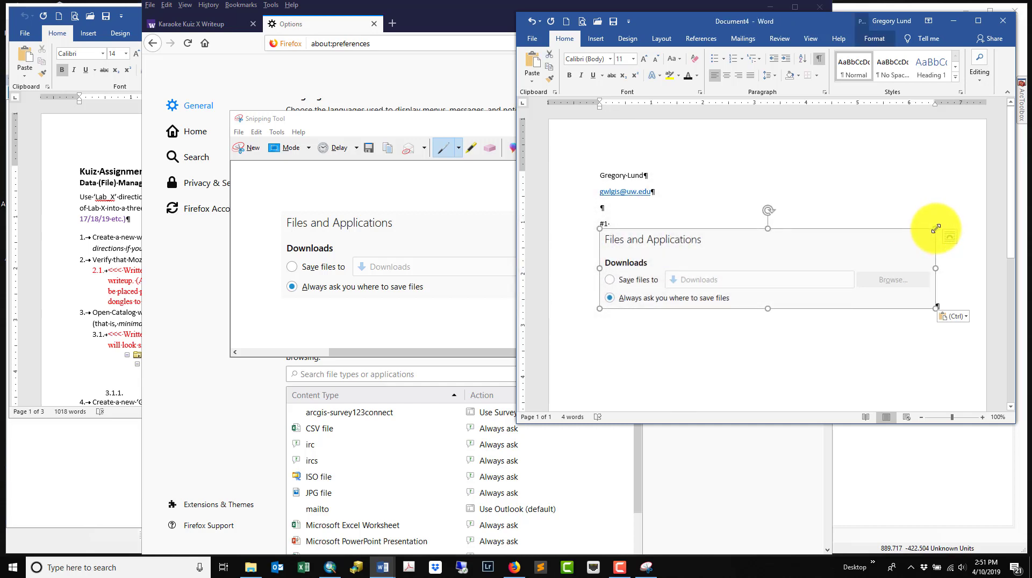
drag(936, 229, 914, 233)
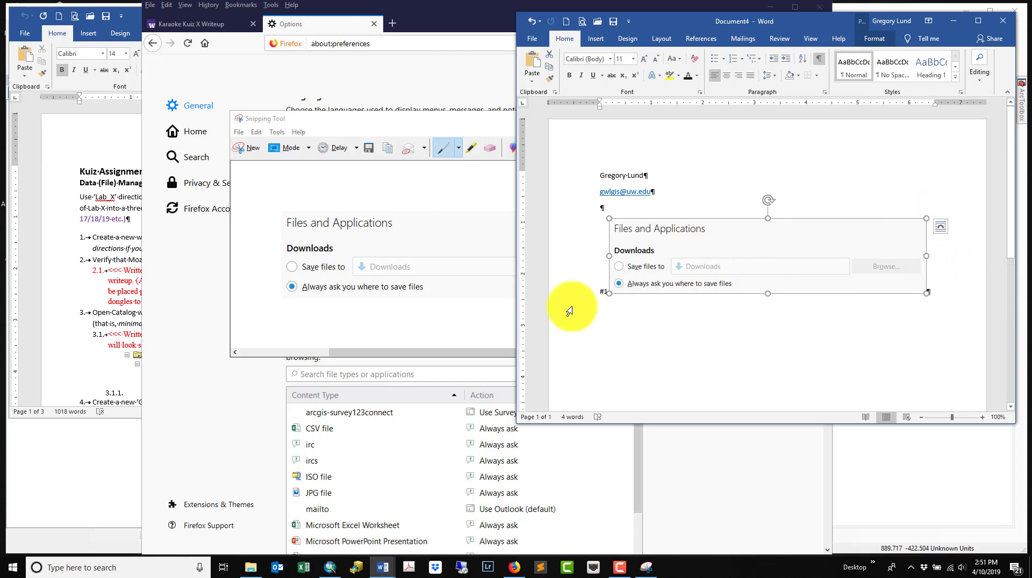
click(946, 291)
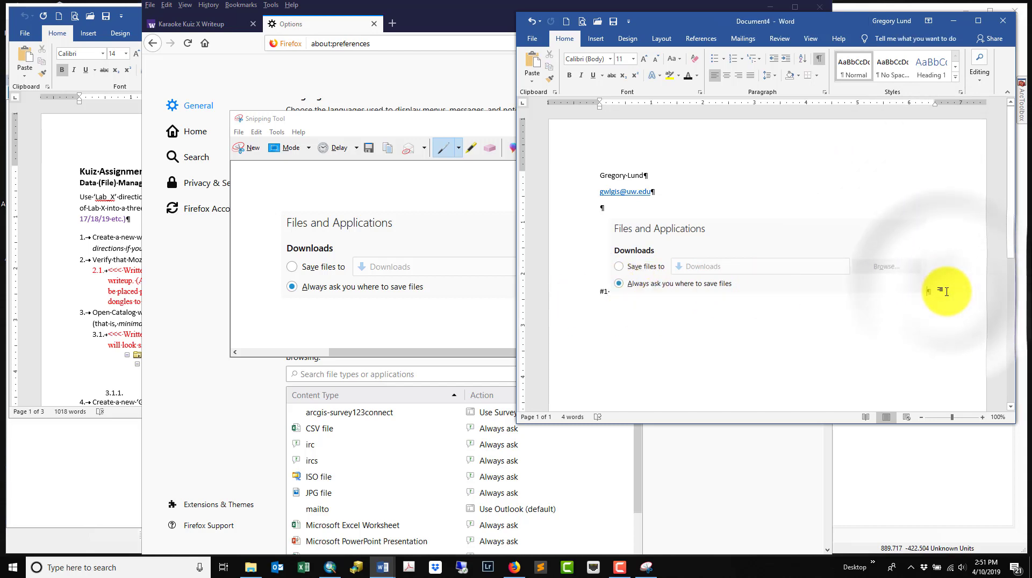
key(Return)
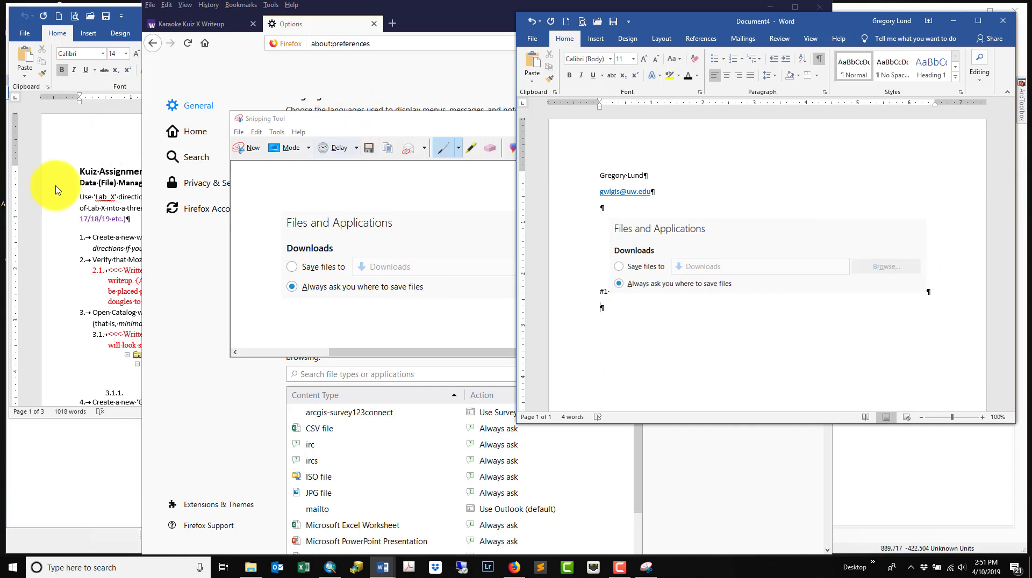
Step: Consult the assignment directions, switch to ArcMap, and expand GIS_311_SP_2019_Directory under the F:\ folder connection in the Catalog
click(86, 167)
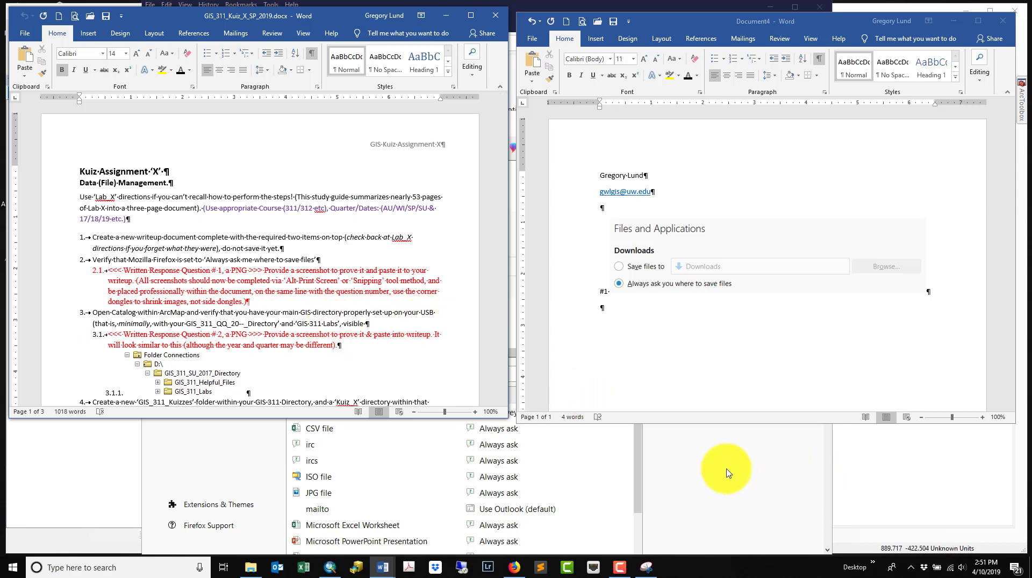
click(855, 469)
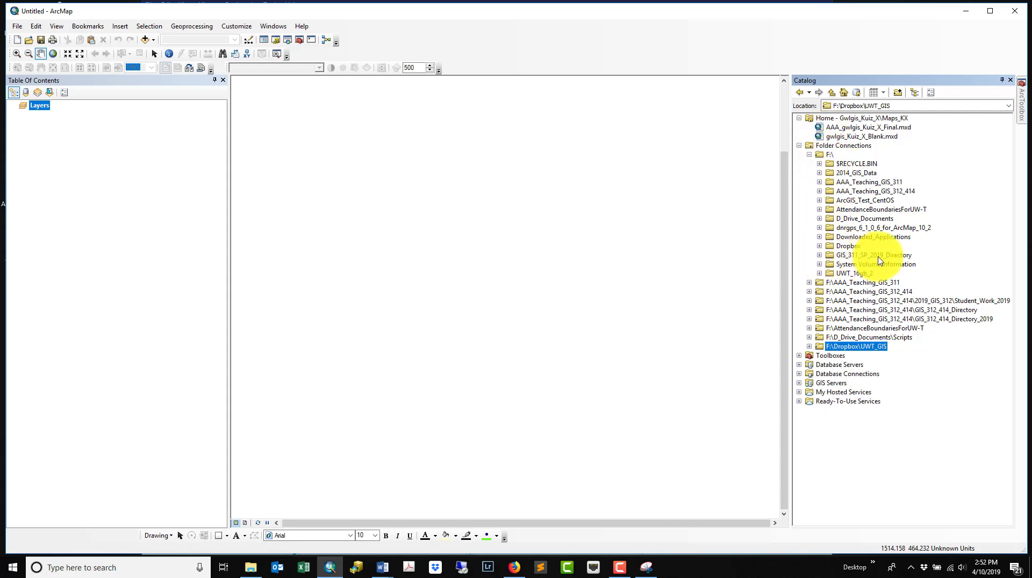
click(819, 257)
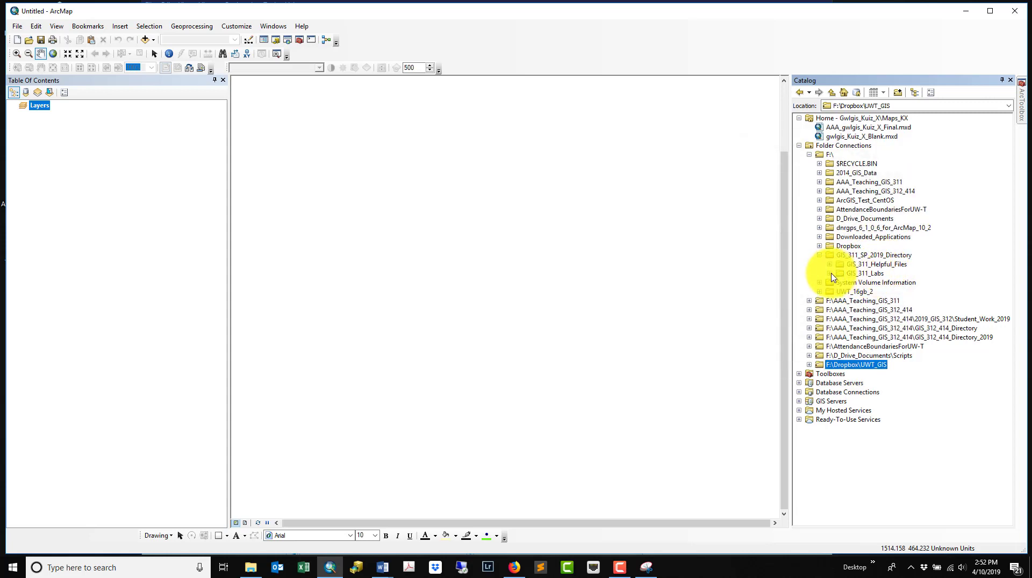
Step: Recheck the directions, add GIS_311_SP_2019_Directory as its own folder connection in ArcMap's Catalog, and show its subfolders with F:\ collapsed
mouse_move(382, 569)
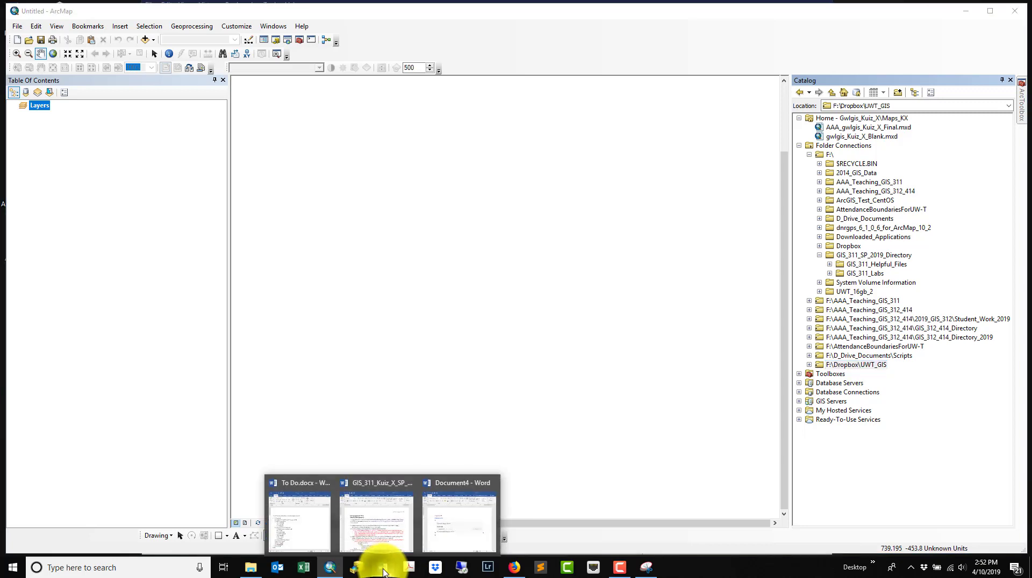
click(375, 526)
scroll(201, 321, down, 2)
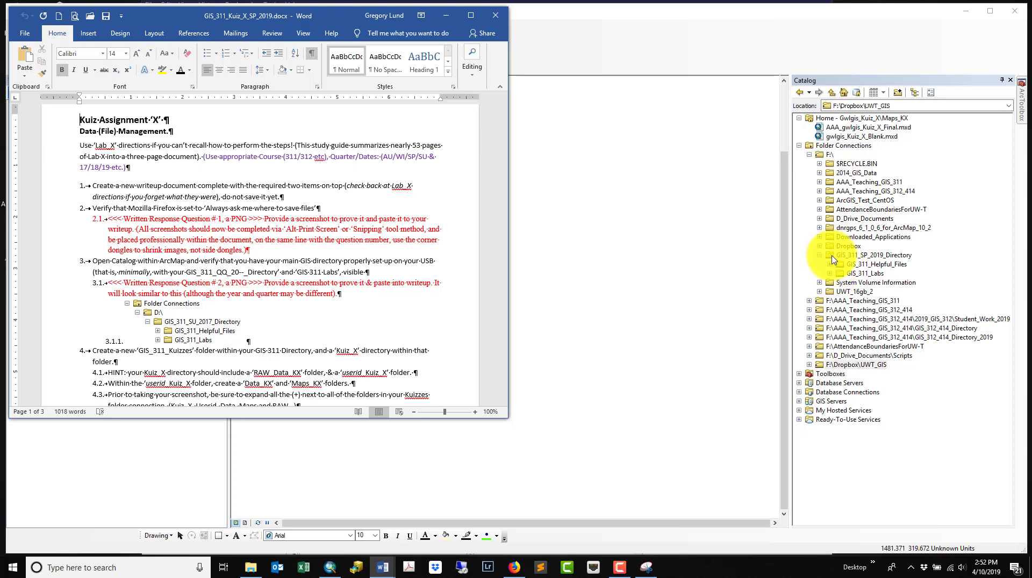
drag(833, 259, 840, 141)
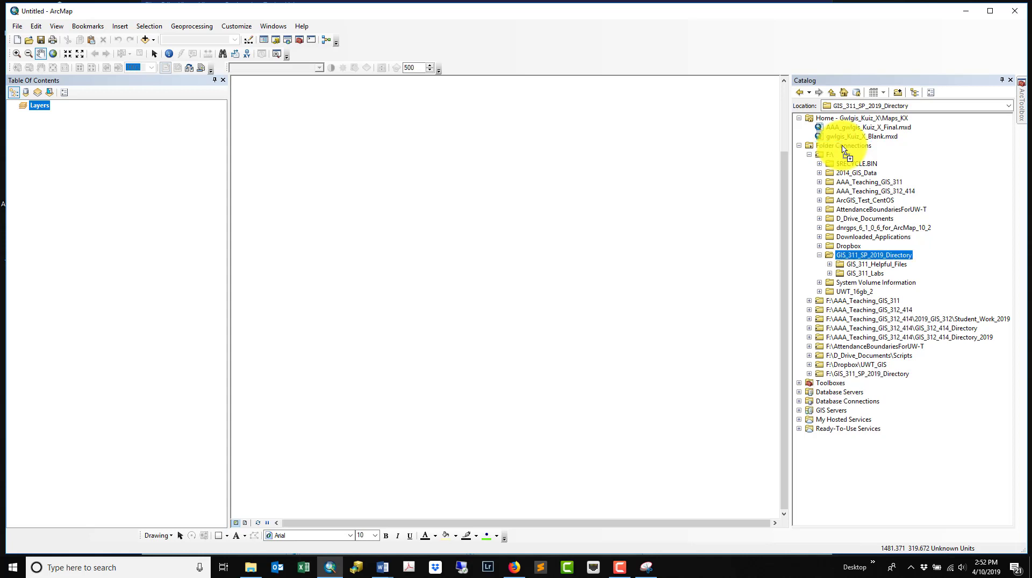
click(809, 154)
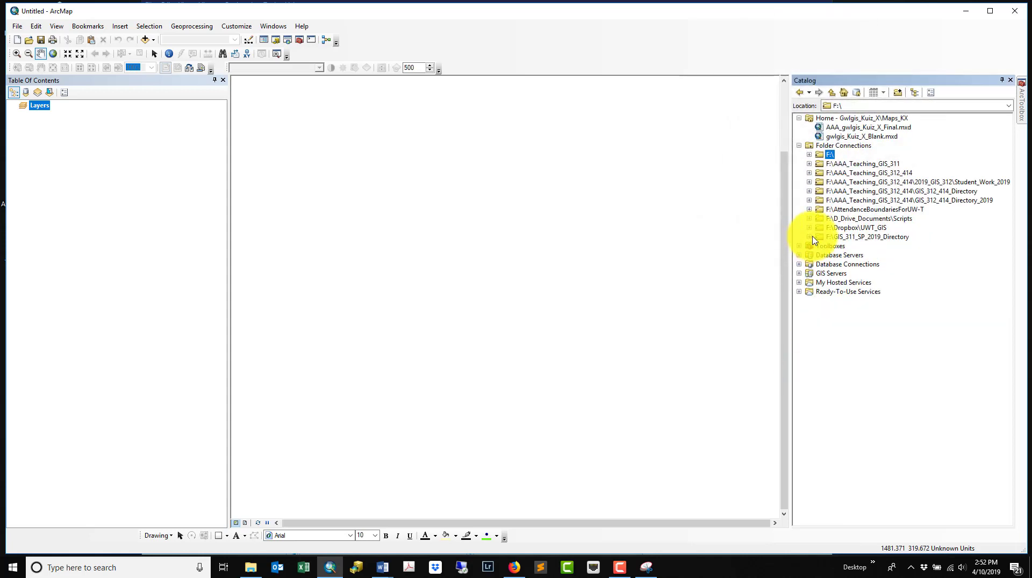
click(809, 237)
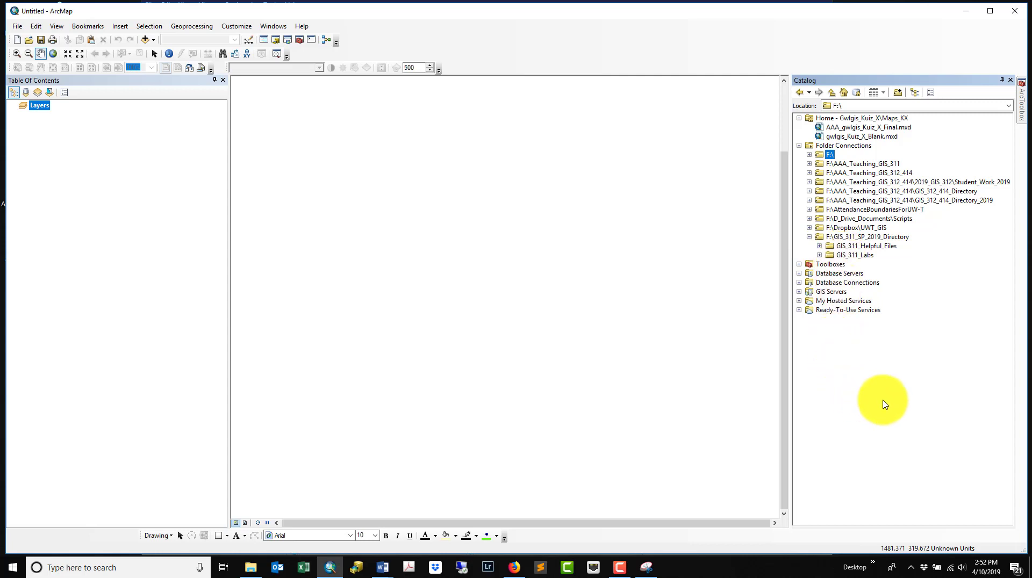
Step: Capture a new snip of the F:\GIS_311_SP_2019_Directory connection with its GIS_311_Helpful_Files and GIS_311_Labs folders
click(648, 567)
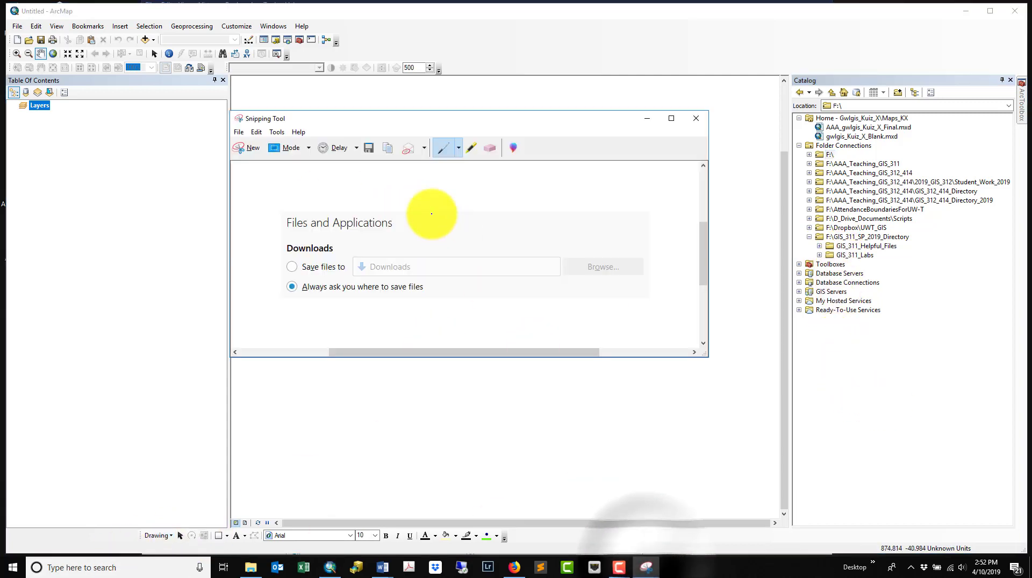
click(247, 151)
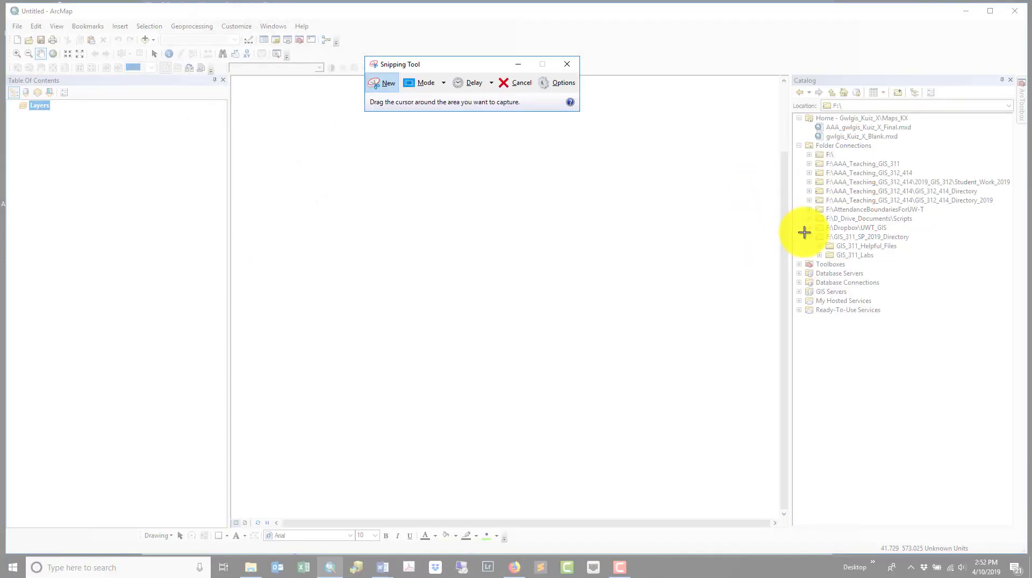
drag(804, 233, 919, 259)
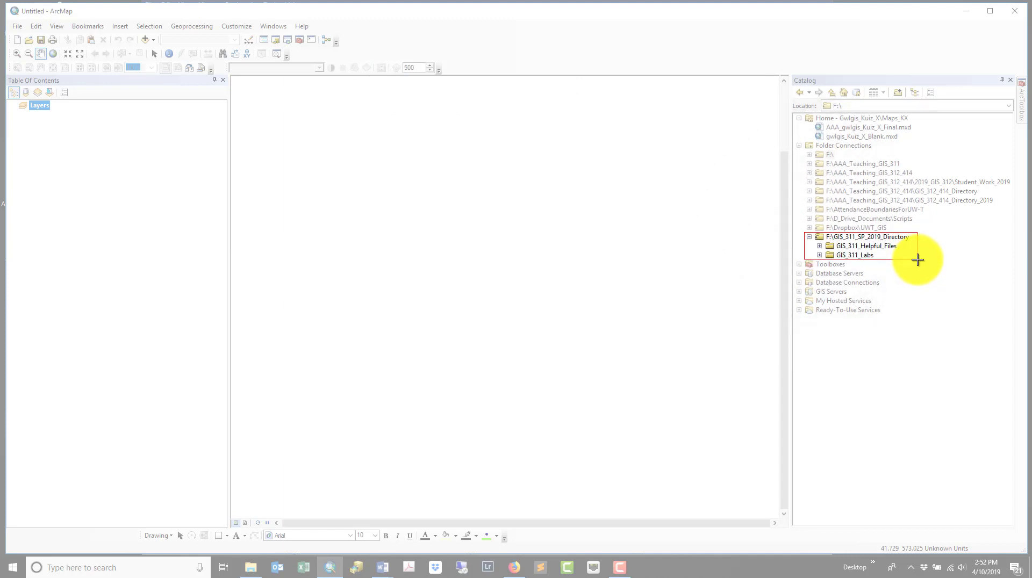
drag(917, 260, 918, 260)
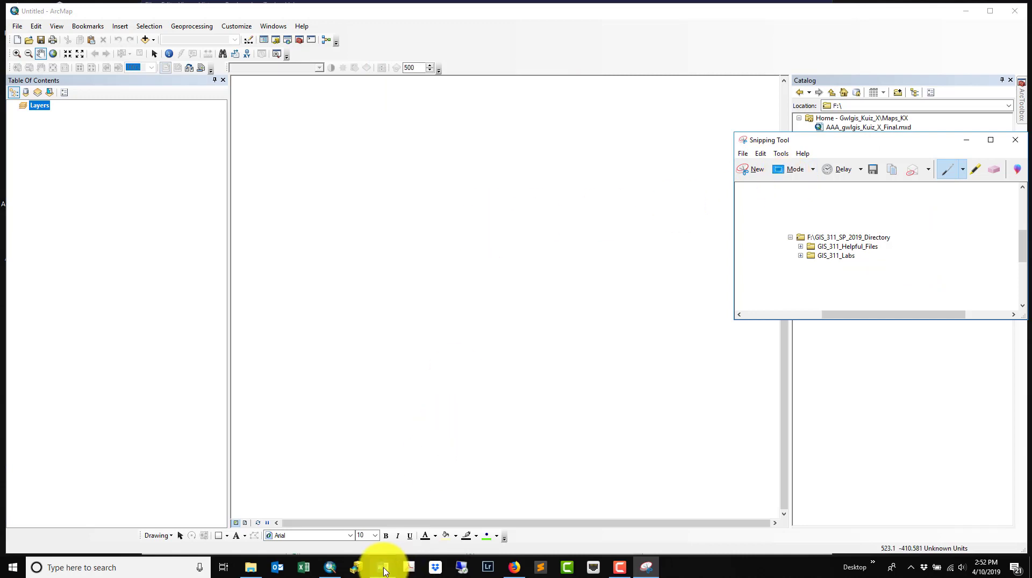
Step: In the Word writeup, paste the directory snip on a line labelled #2 and add a #3 label on the line below
mouse_move(384, 570)
click(454, 519)
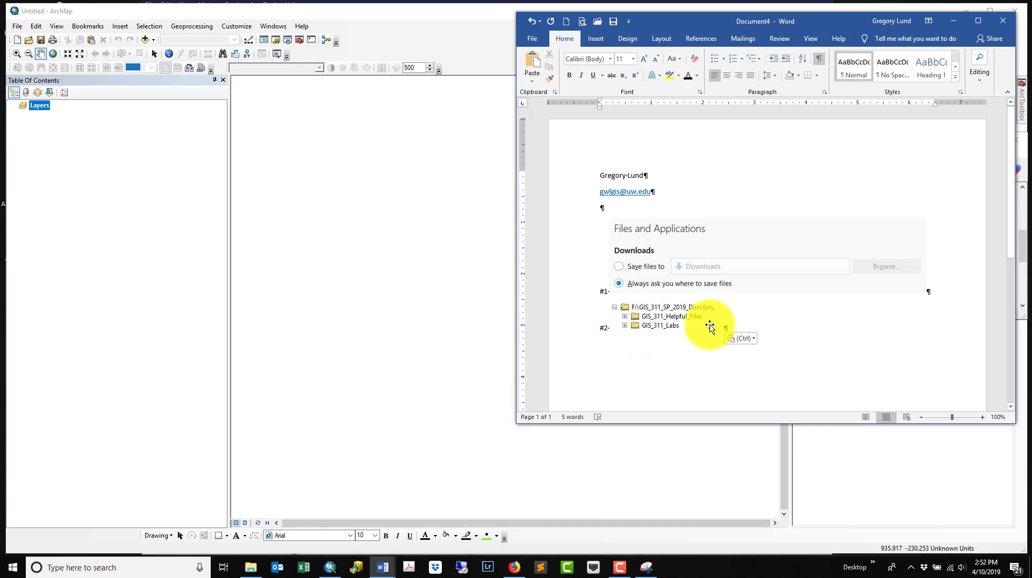
click(744, 327)
key(Return)
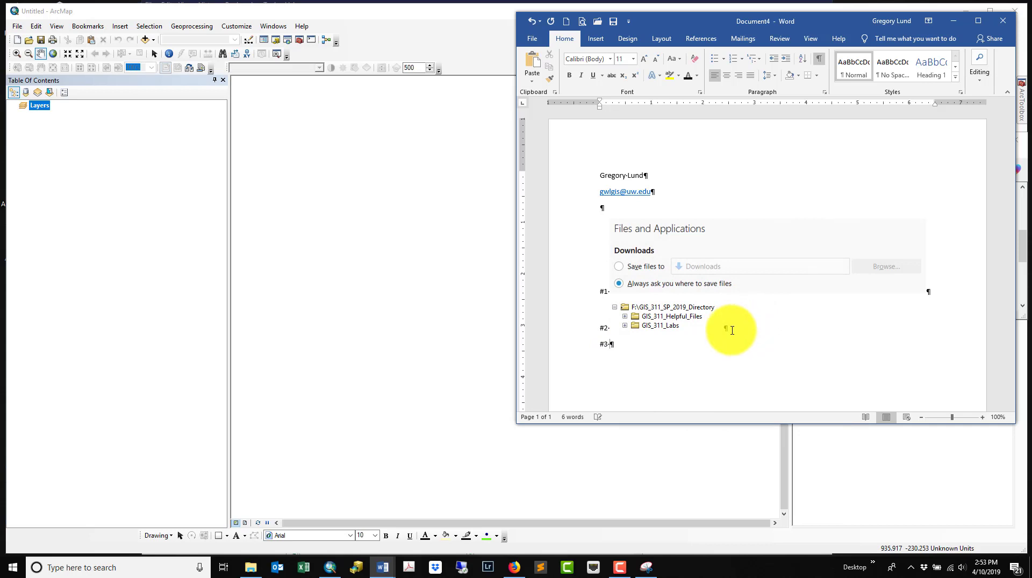
Step: Consult the assignment directions, switch to ArcMap, and create a GIS_311_Kuizzes folder inside F:\GIS_311_SP_2019_Directory in the Catalog
click(382, 568)
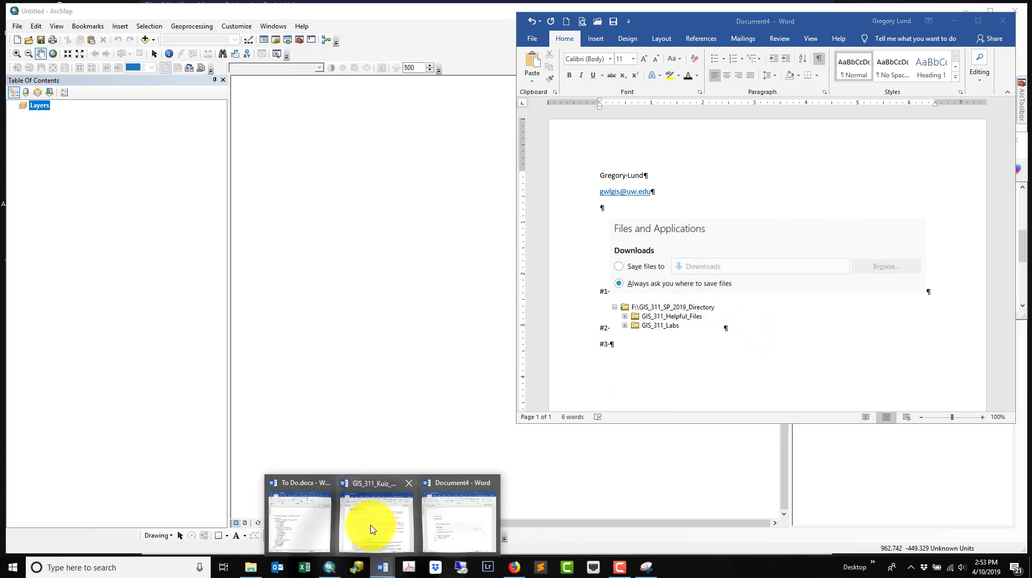
click(370, 529)
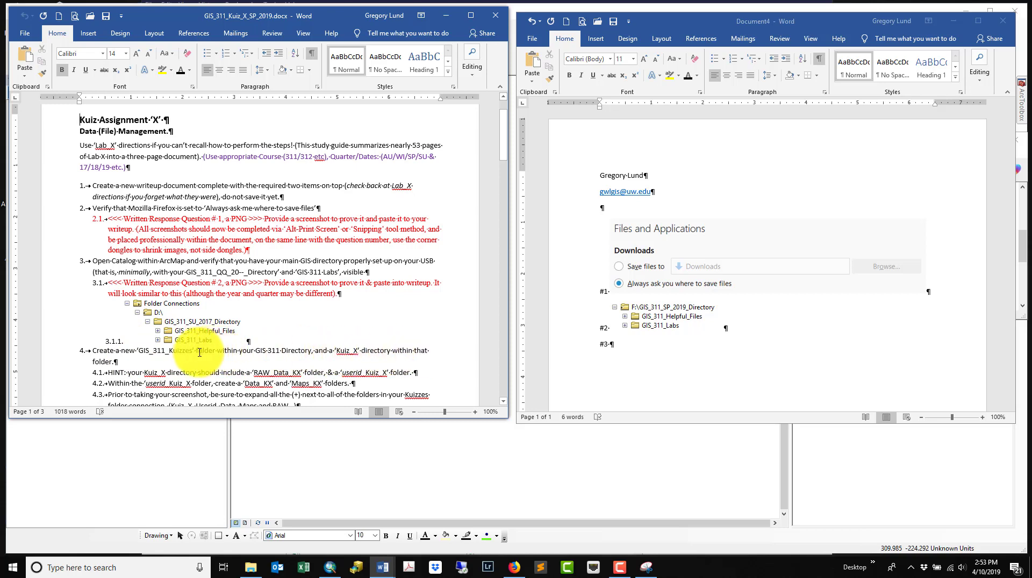
click(891, 479)
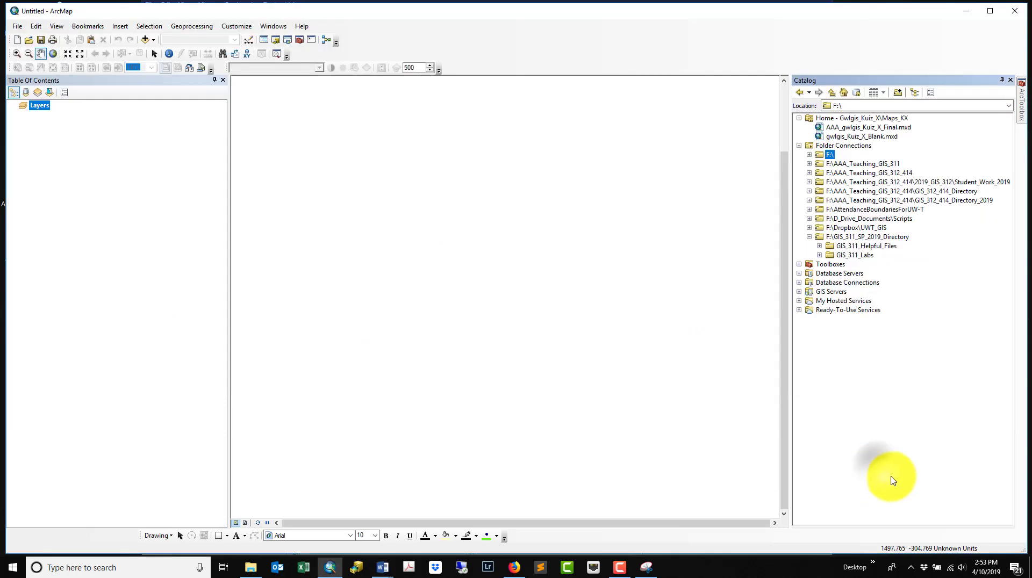
right_click(863, 242)
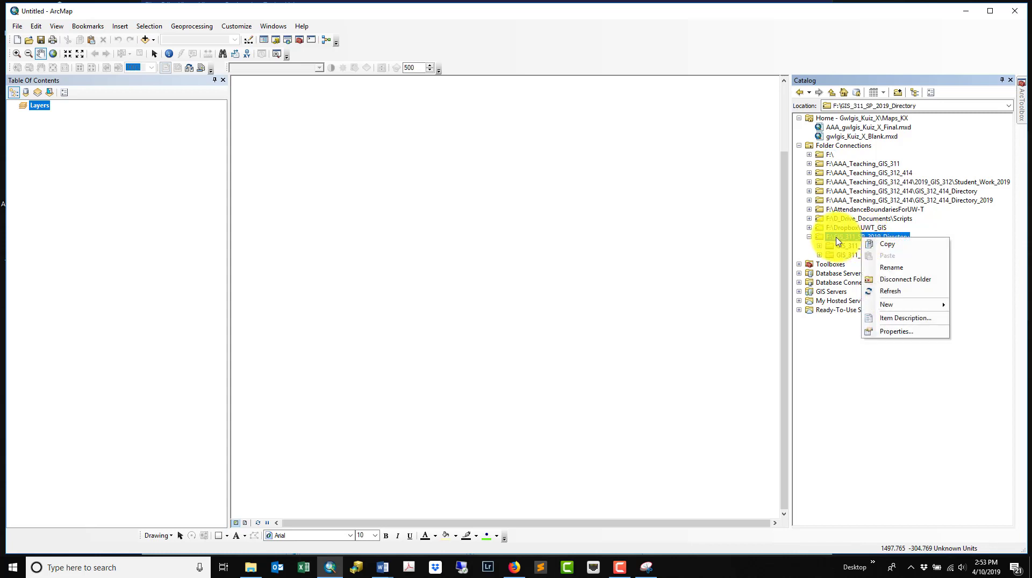
mouse_move(887, 305)
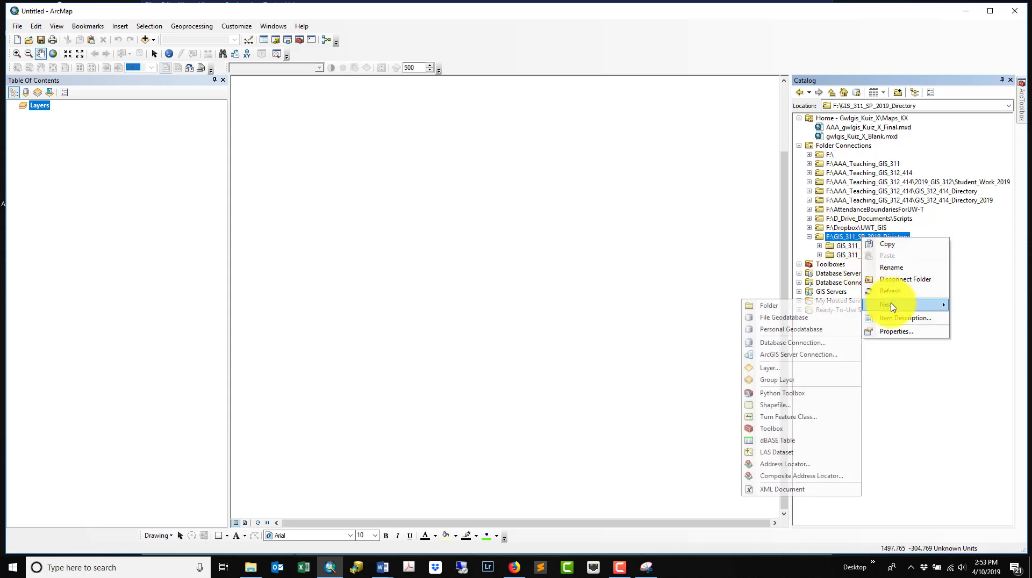
click(821, 305)
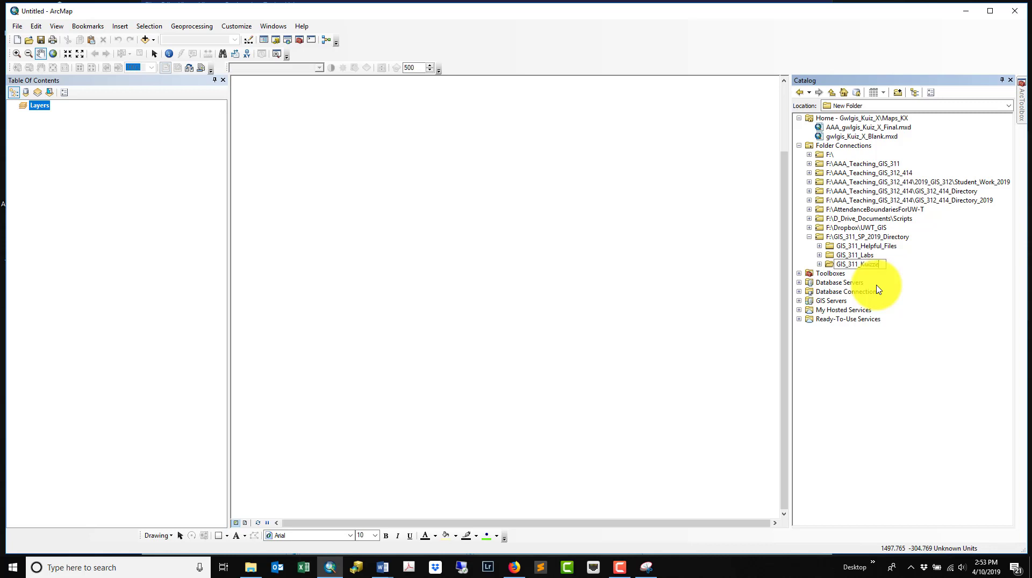
text(GIS_311_Kuizzes)
click(869, 361)
Step: Create a subfolder named Kuiz_X inside the GIS_311_Kuizzes folder
right_click(832, 257)
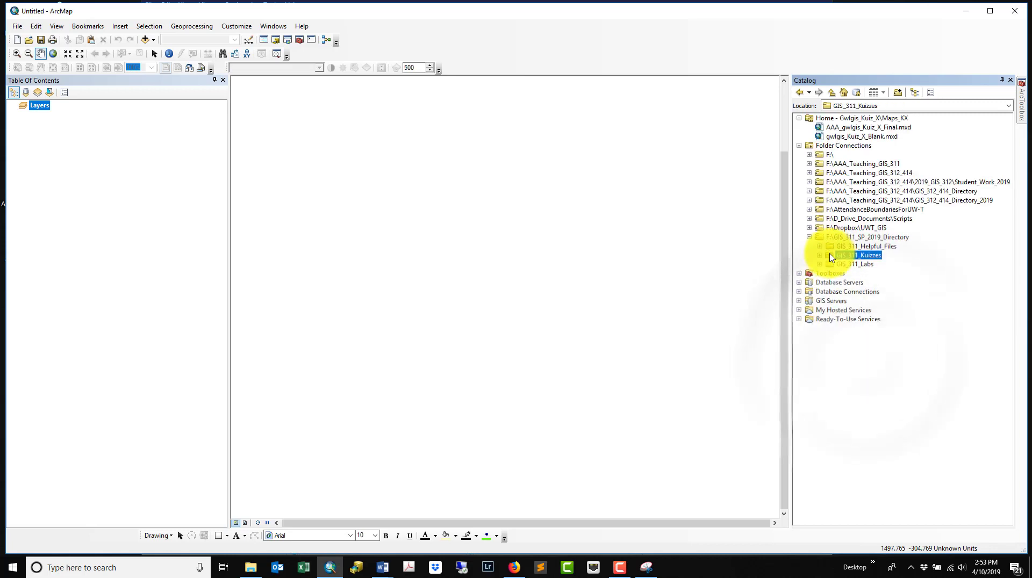
mouse_move(855, 324)
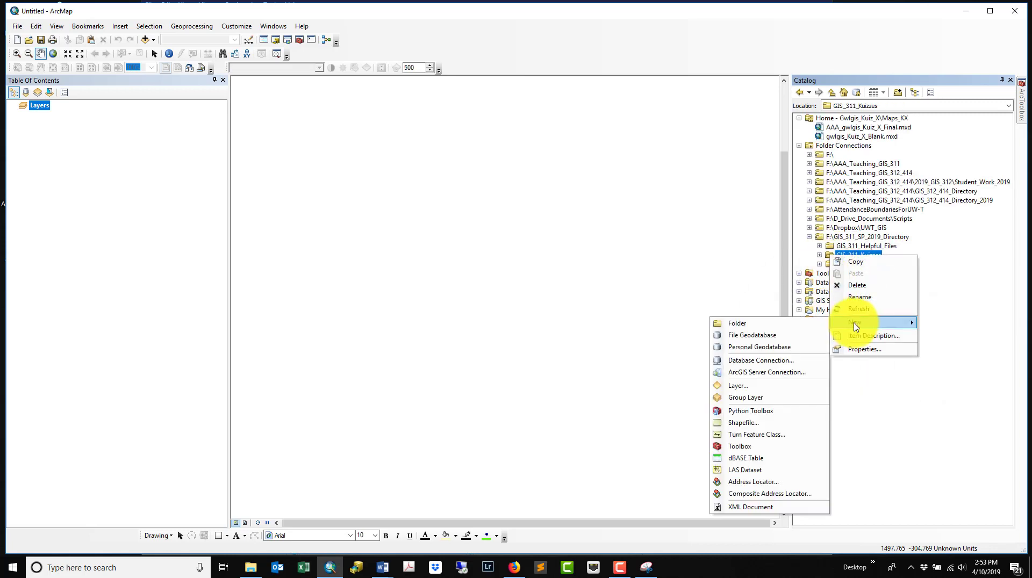
click(795, 324)
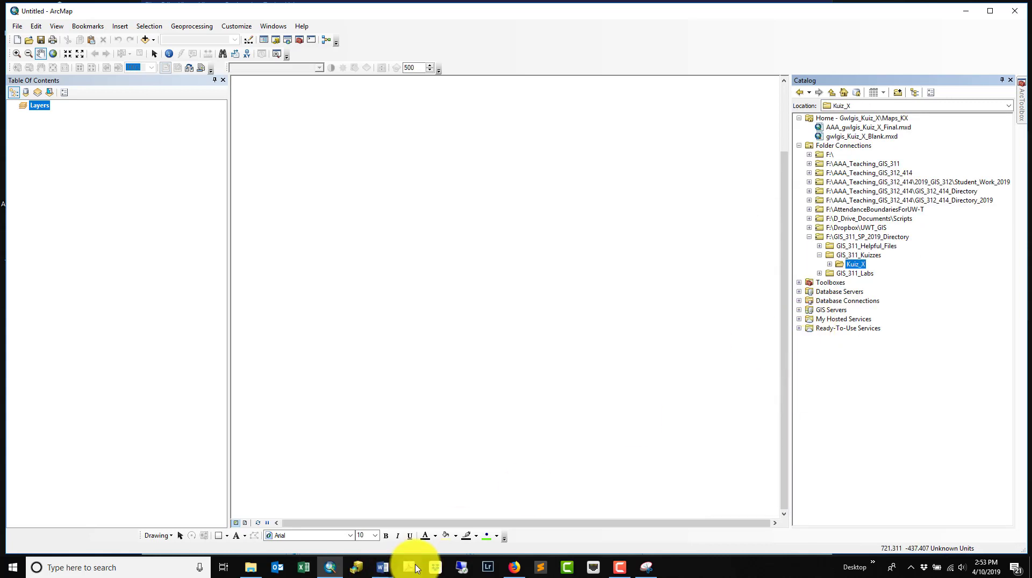
Step: Check the required folder names in step 4 of the directions and create a gwlgis_Kuiz_X folder inside Kuiz_X in ArcMap's Catalog
mouse_move(383, 570)
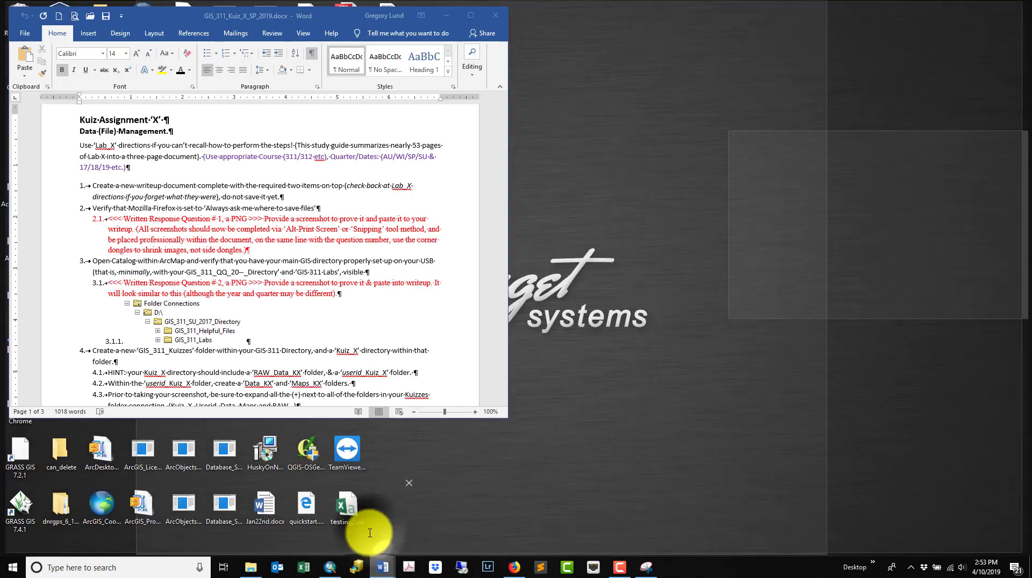
click(369, 532)
scroll(161, 323, down, 3)
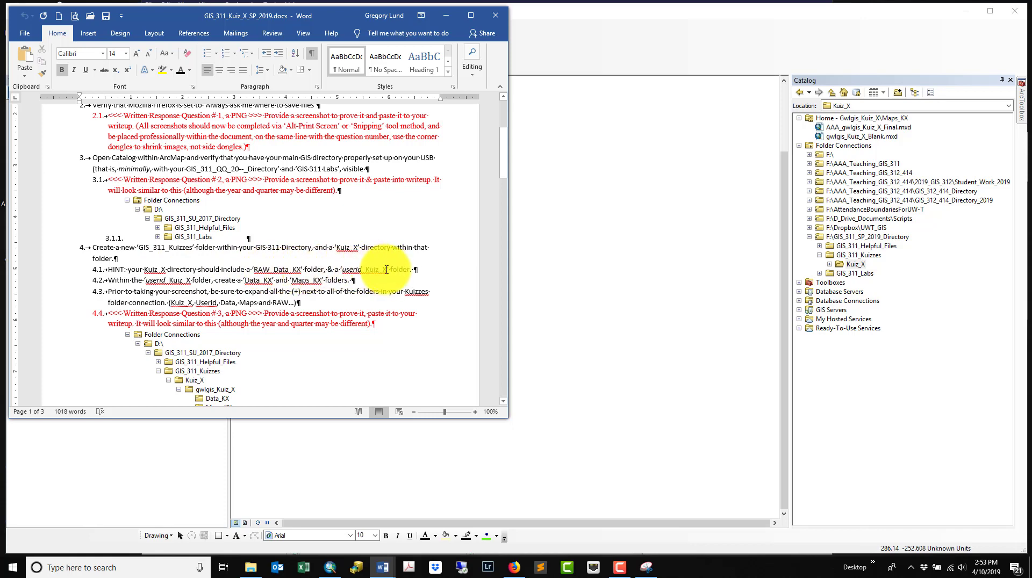
right_click(843, 266)
mouse_move(887, 333)
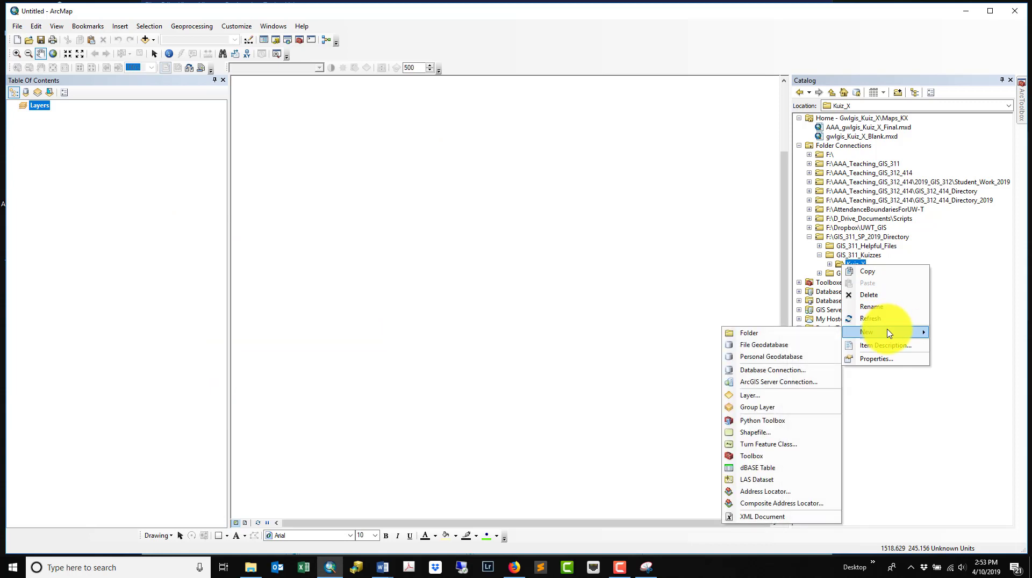
click(806, 332)
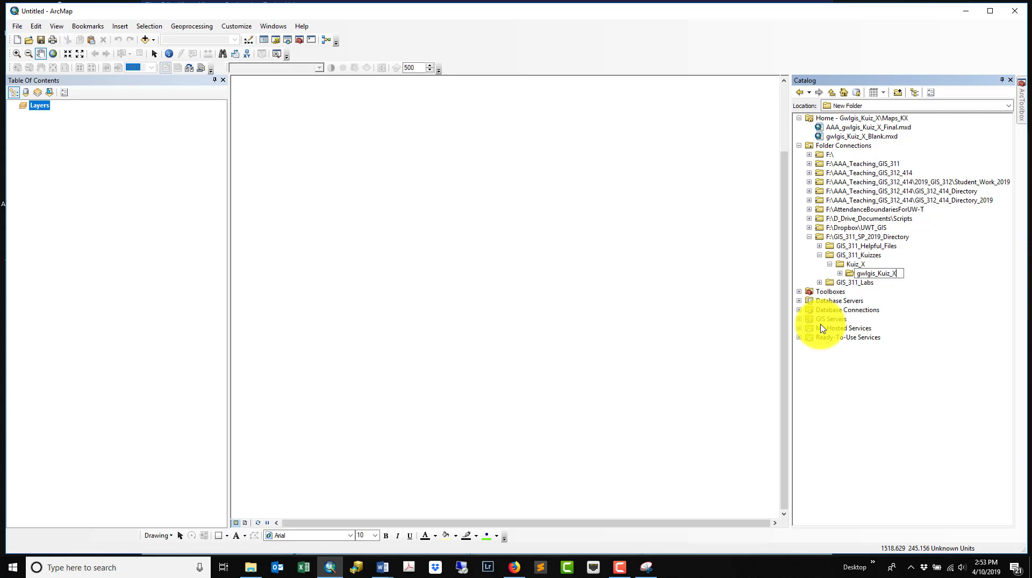
Step: Add a second folder named RAW_Data_KX inside Kuiz_X
right_click(841, 266)
mouse_move(860, 330)
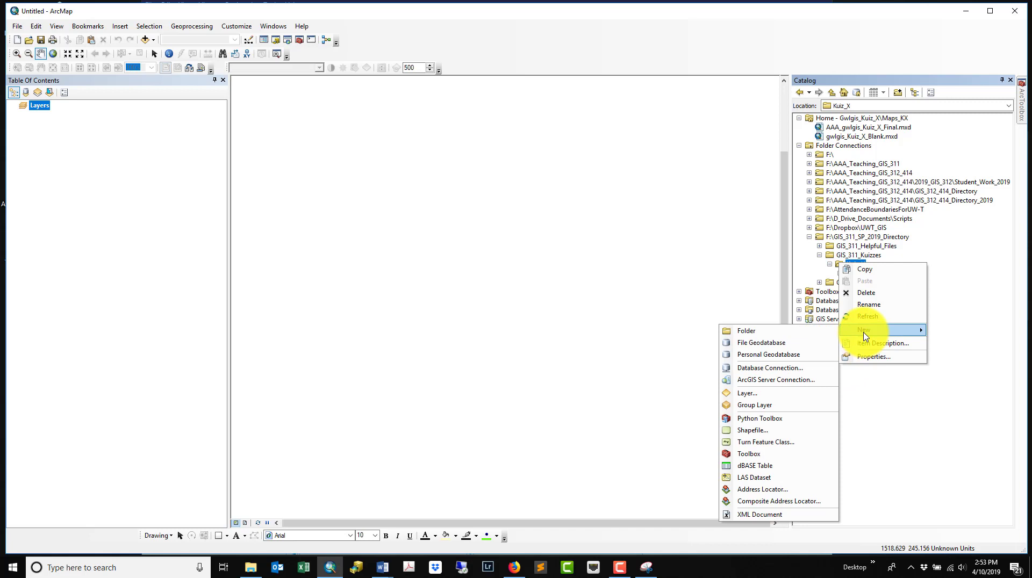
click(804, 332)
text(RAW_Data_KX)
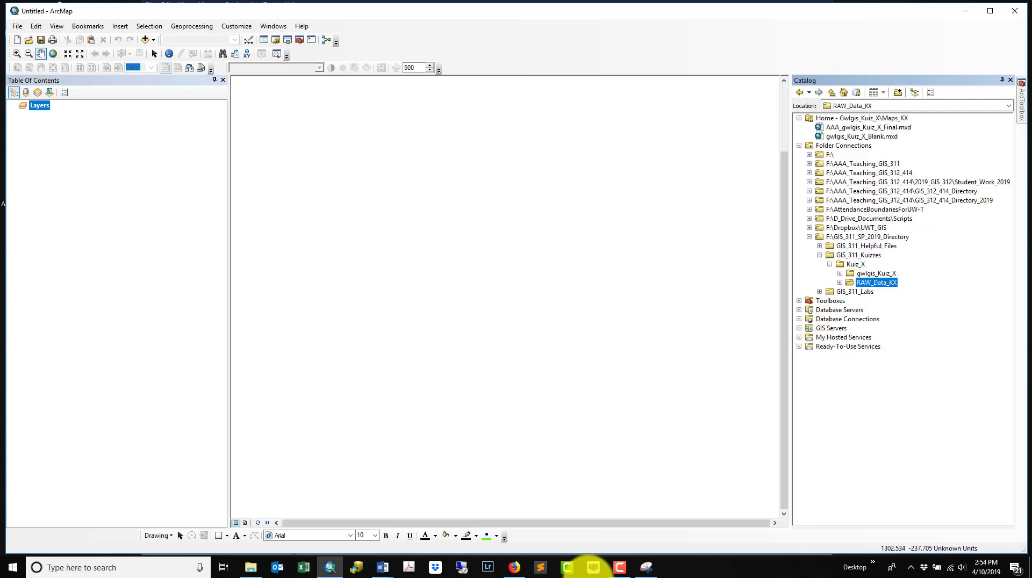
Step: Recheck the directions in Word and create a Data_KX folder inside gwlgis_Kuiz_X in ArcMap's Catalog
mouse_move(383, 569)
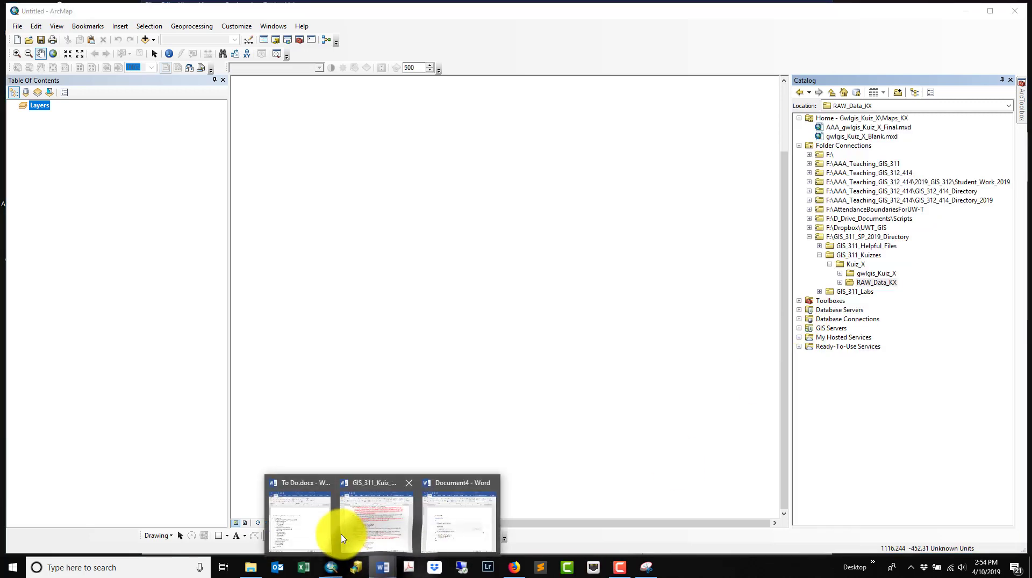
click(375, 518)
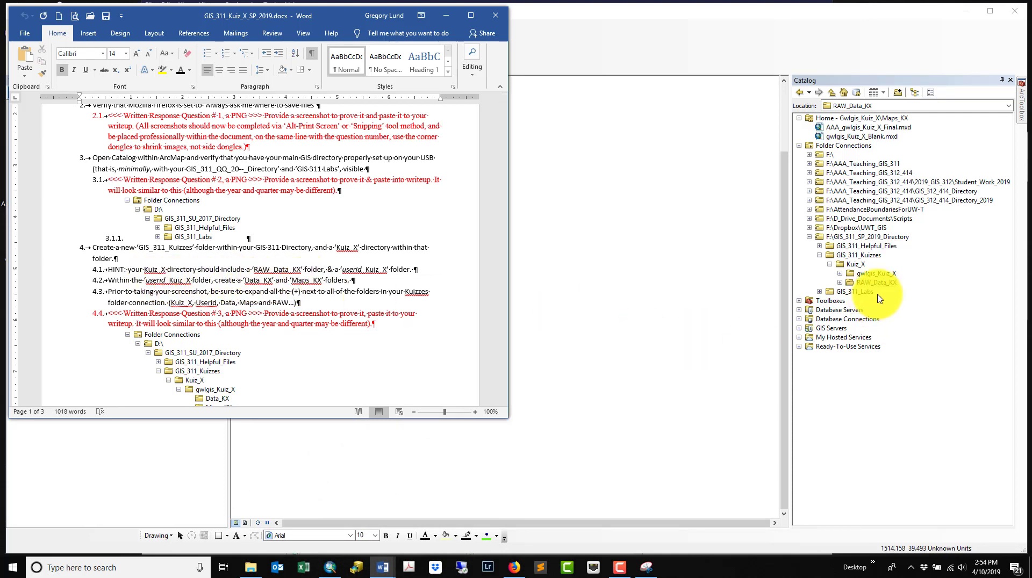
right_click(851, 275)
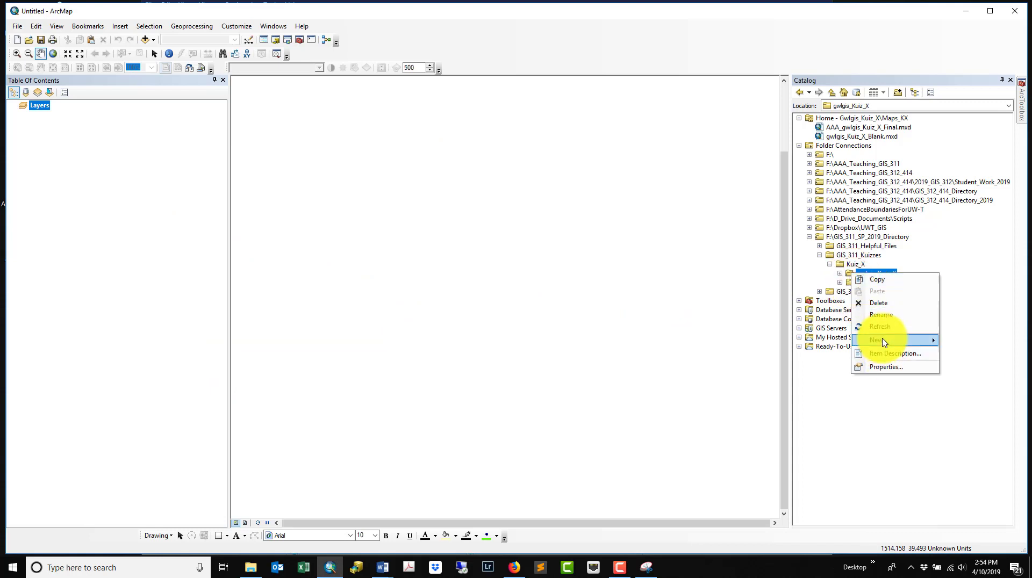
mouse_move(882, 340)
click(794, 344)
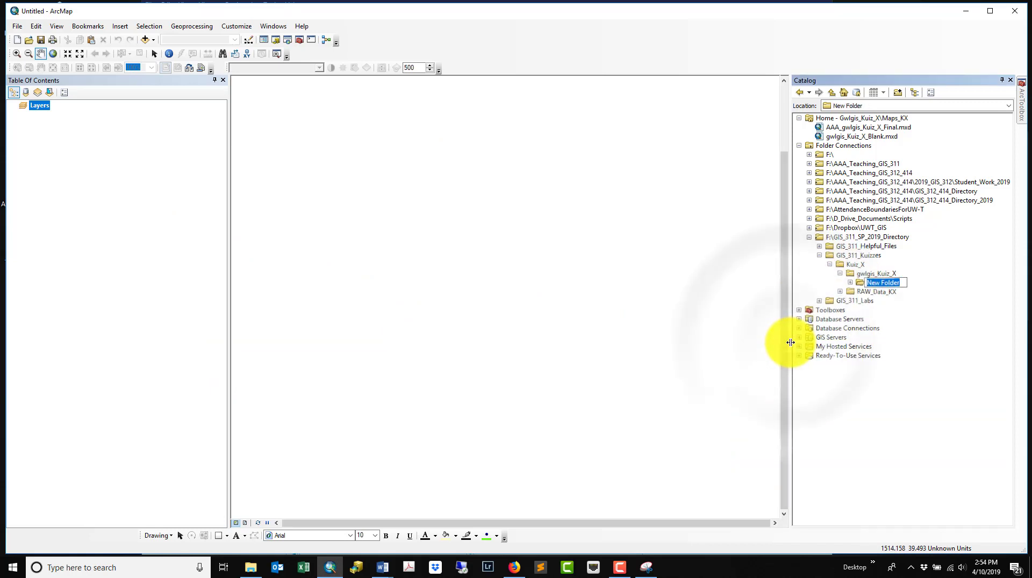
text(Data_KX)
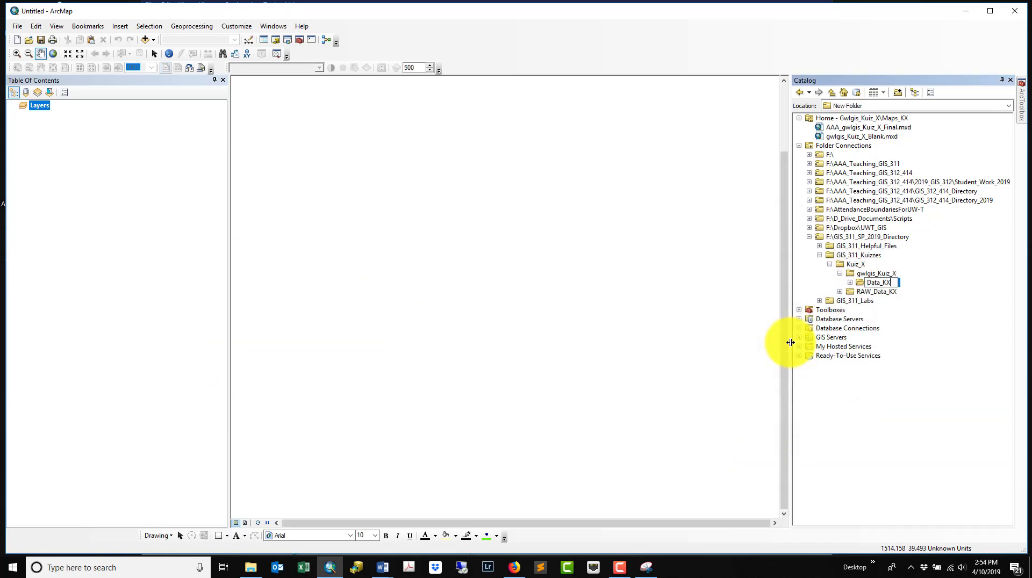
key(Return)
Step: Create a folder named Maps_KX inside gwlgis_Kuiz_X, alongside Data_KX
right_click(872, 276)
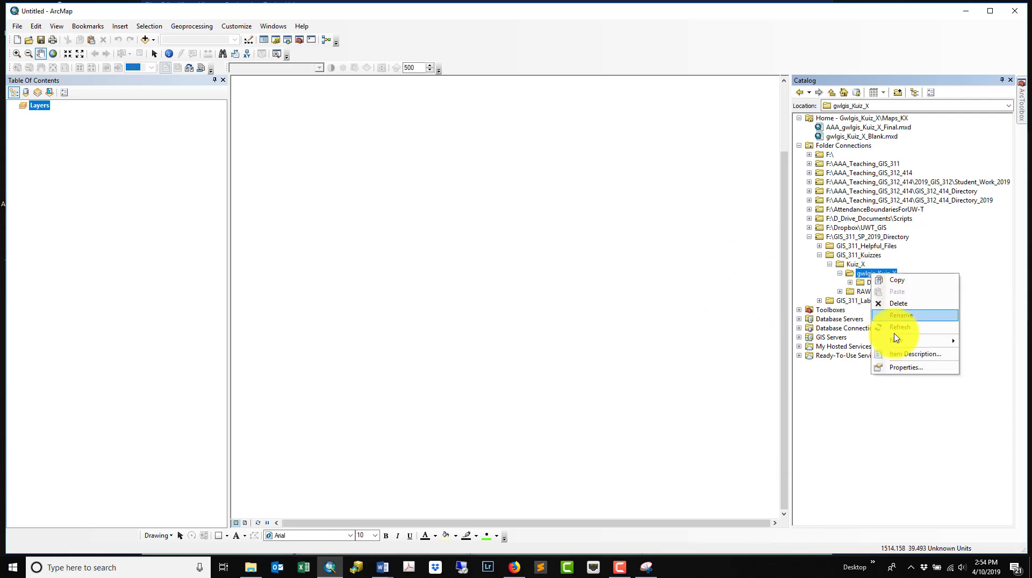
mouse_move(892, 338)
click(796, 343)
text(N)
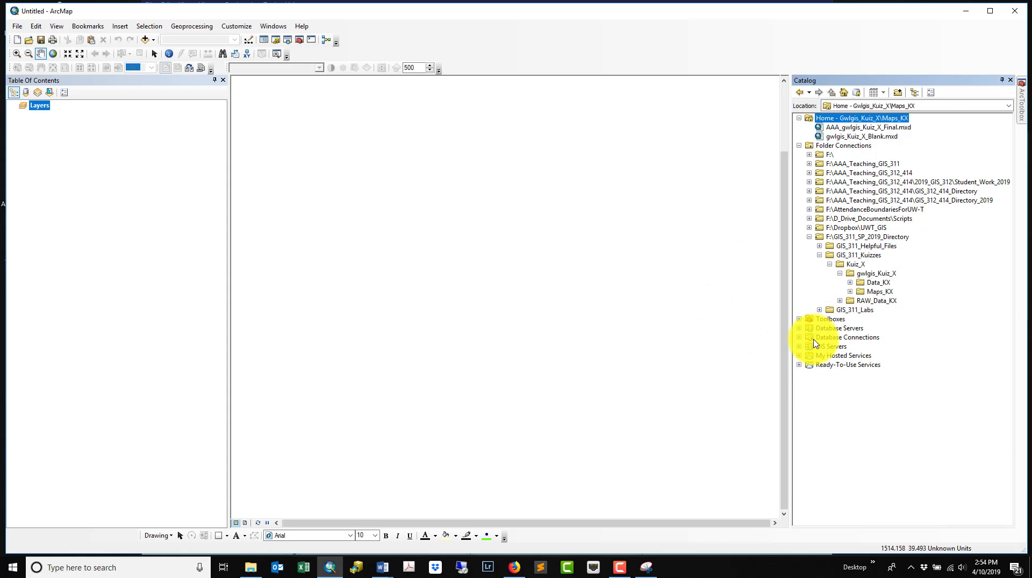
Step: Review direction 4.3 about expanding the Kuizzes folders, return to ArcMap, and expand the Data_KX and Maps_KX folders
click(387, 569)
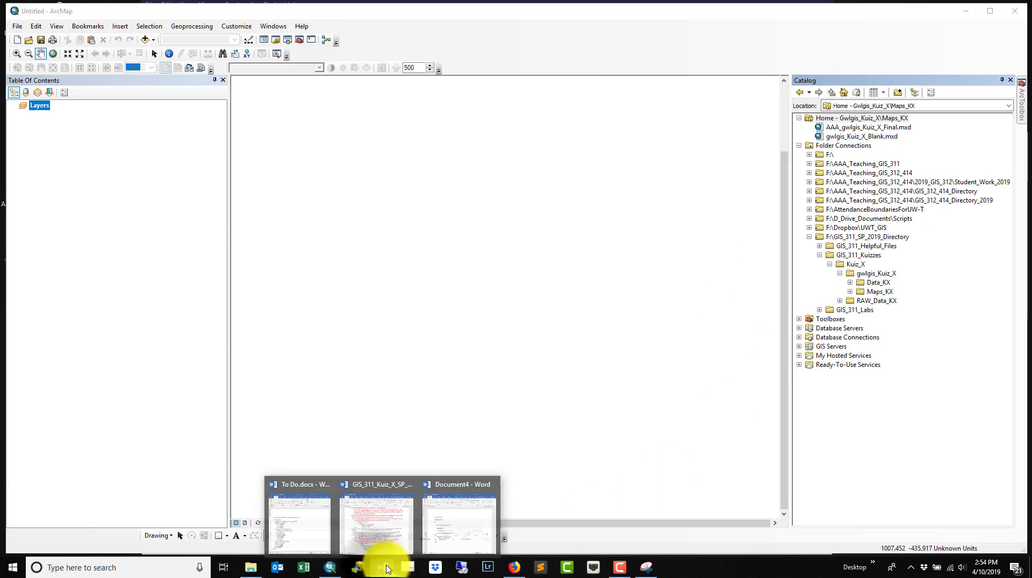
click(377, 524)
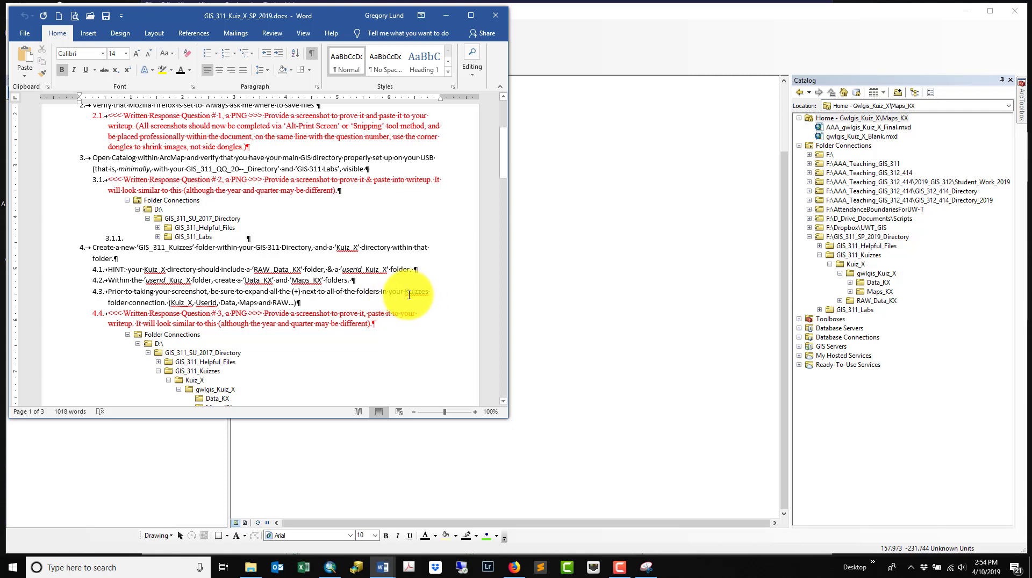
click(850, 287)
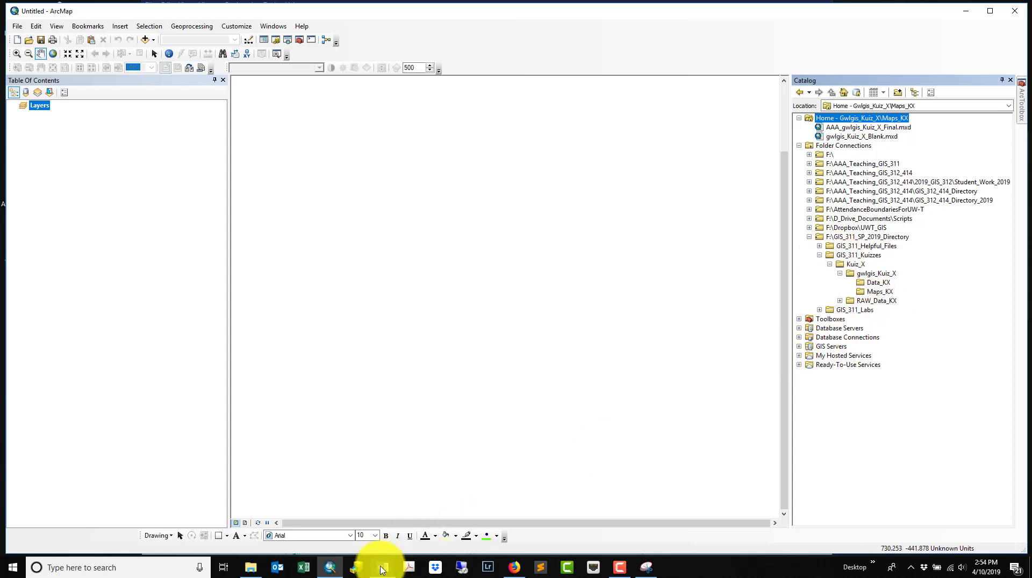
Step: Compare with the question #3 example in the directions and capture a new snip of the F:\GIS_311_SP_2019_Directory tree down to GIS_311_Labs
mouse_move(381, 569)
click(380, 532)
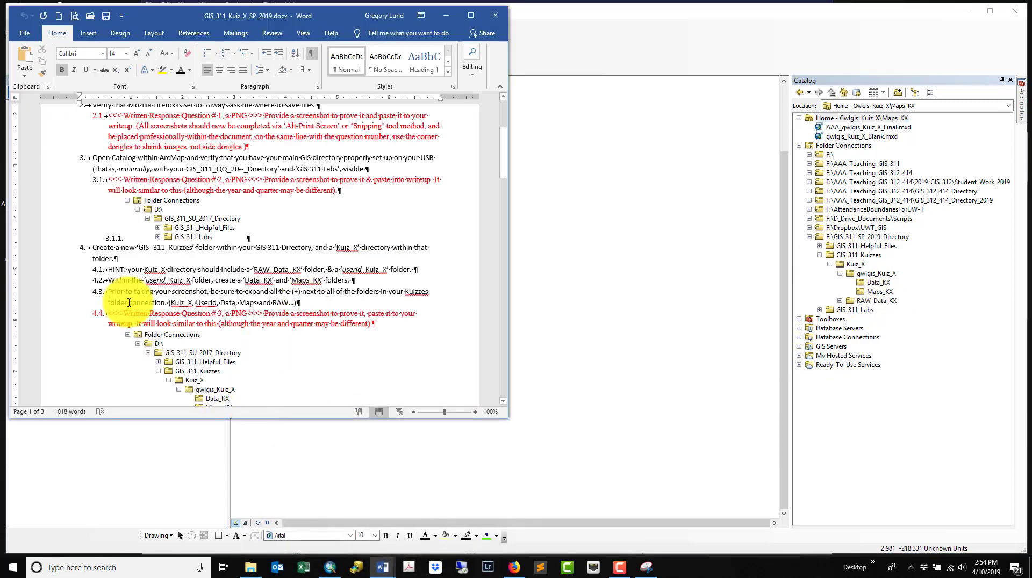
scroll(177, 327, down, 3)
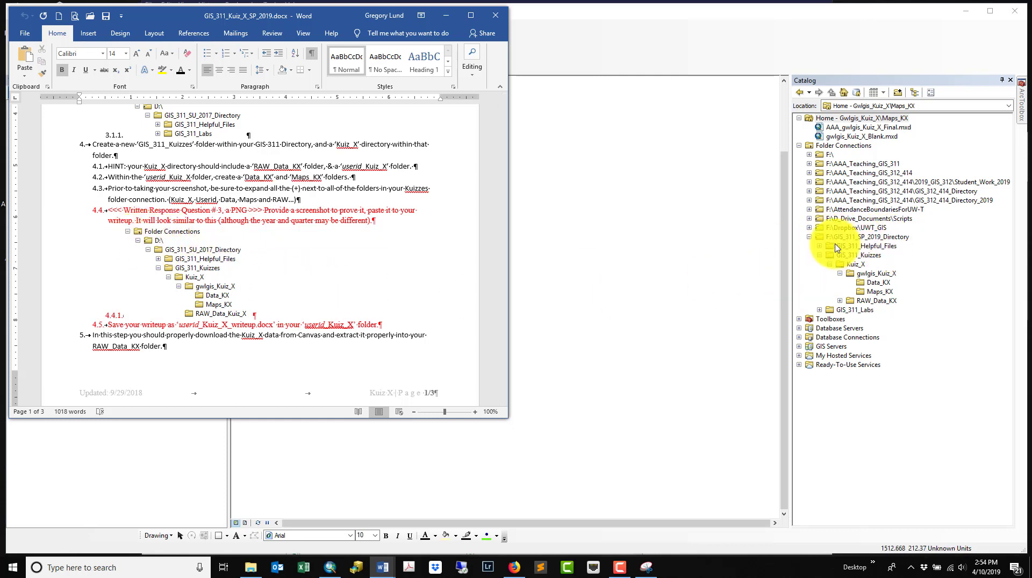
click(862, 184)
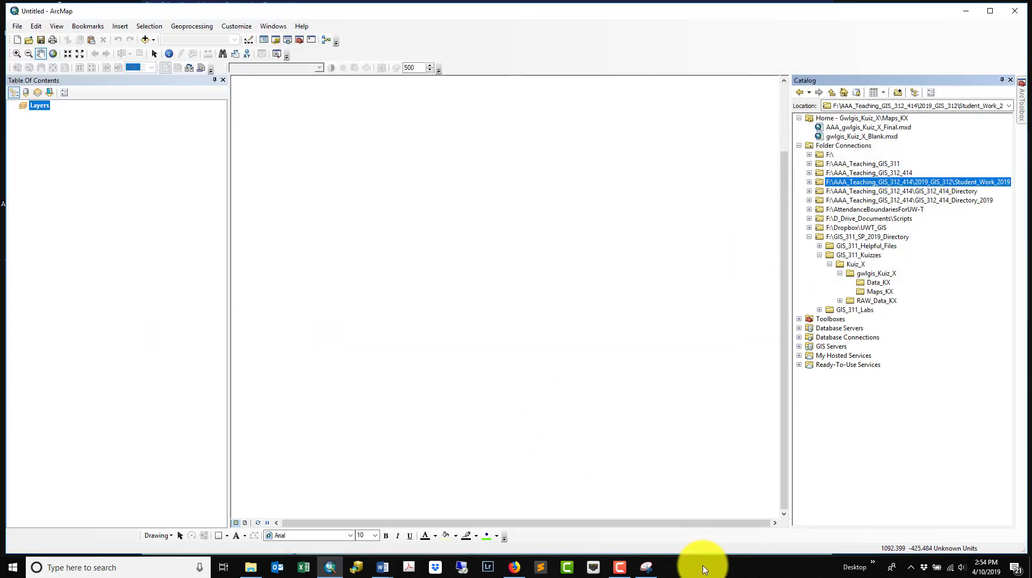
click(648, 568)
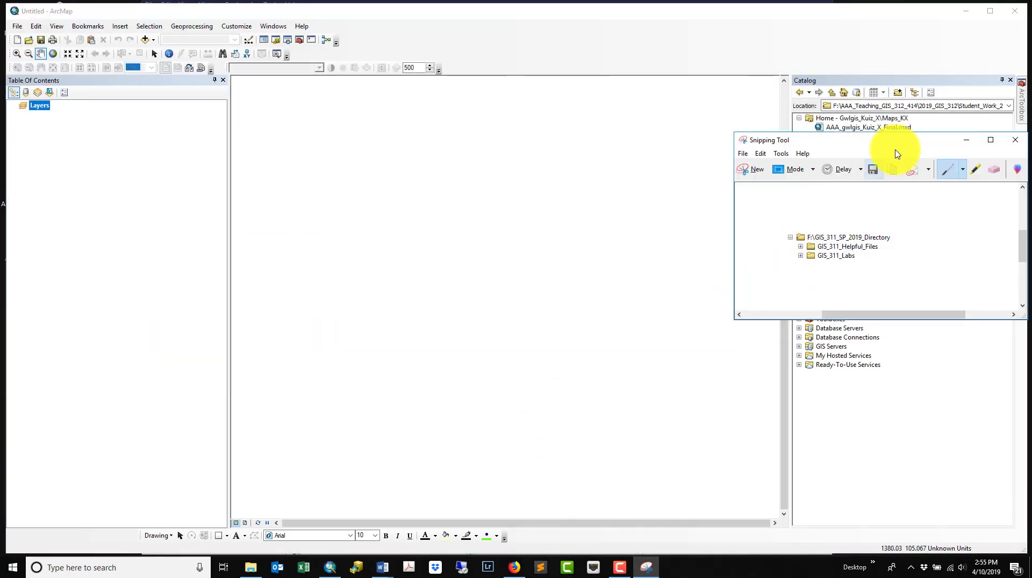
drag(892, 141, 438, 131)
click(298, 145)
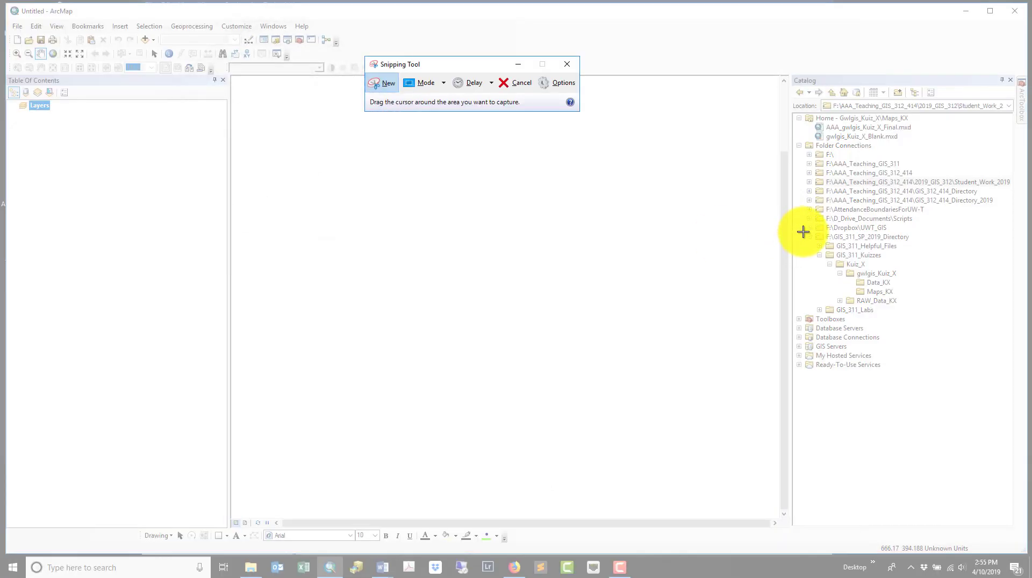
drag(803, 233, 934, 316)
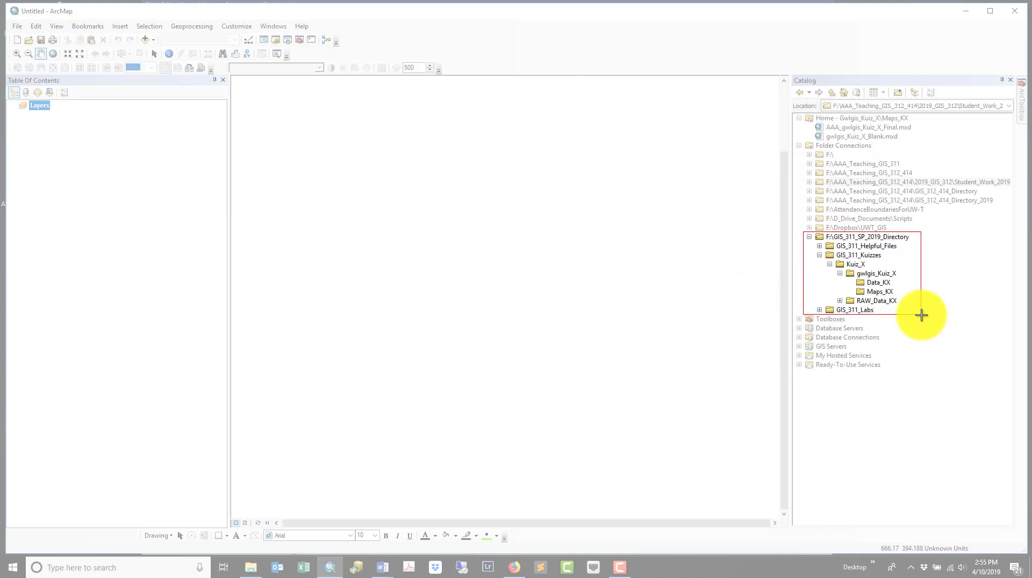
drag(921, 315, 922, 315)
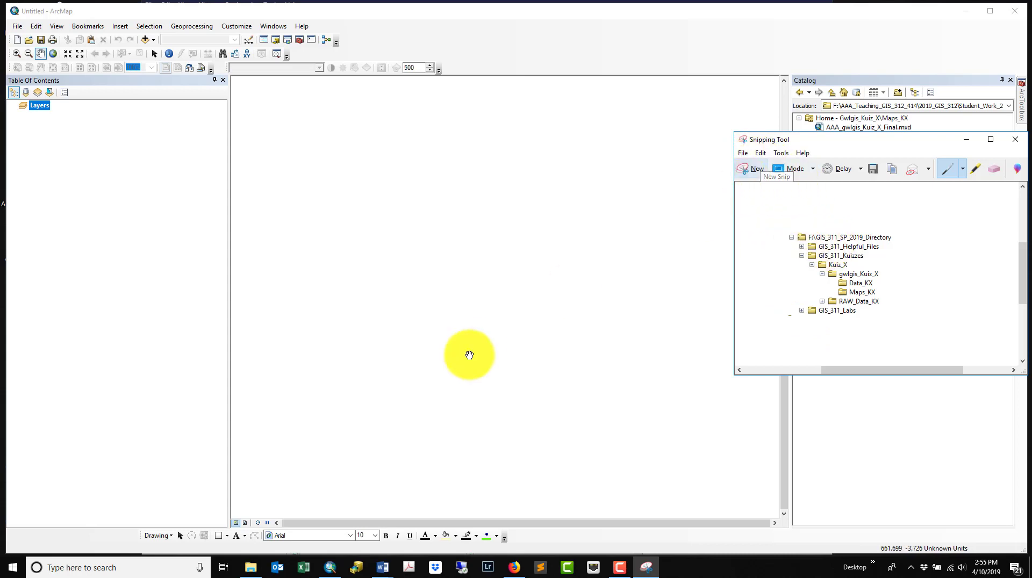
Step: In the Word writeup, paste the folder tree snip on the #3 line and select the pasted picture
mouse_move(382, 567)
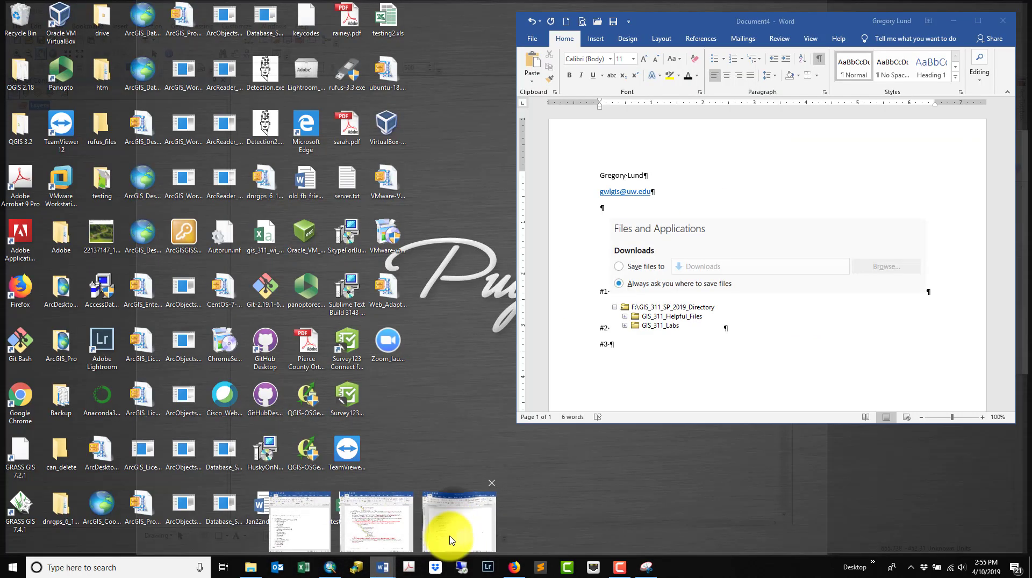
click(451, 534)
key(ctrl+v)
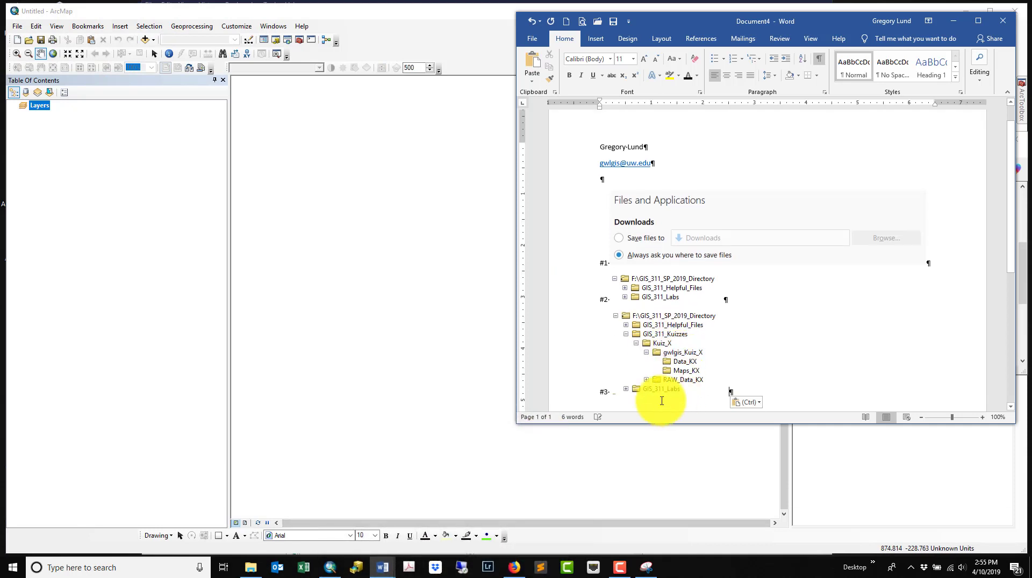
click(671, 363)
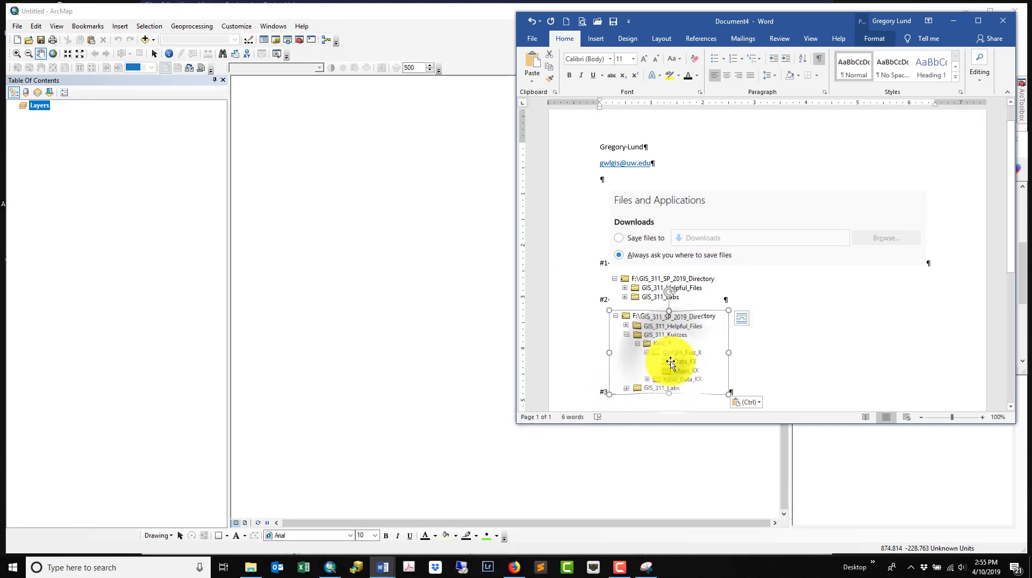
Step: Crop a thin strip off the lower edge of the #3 folder tree picture and deselect it
click(874, 39)
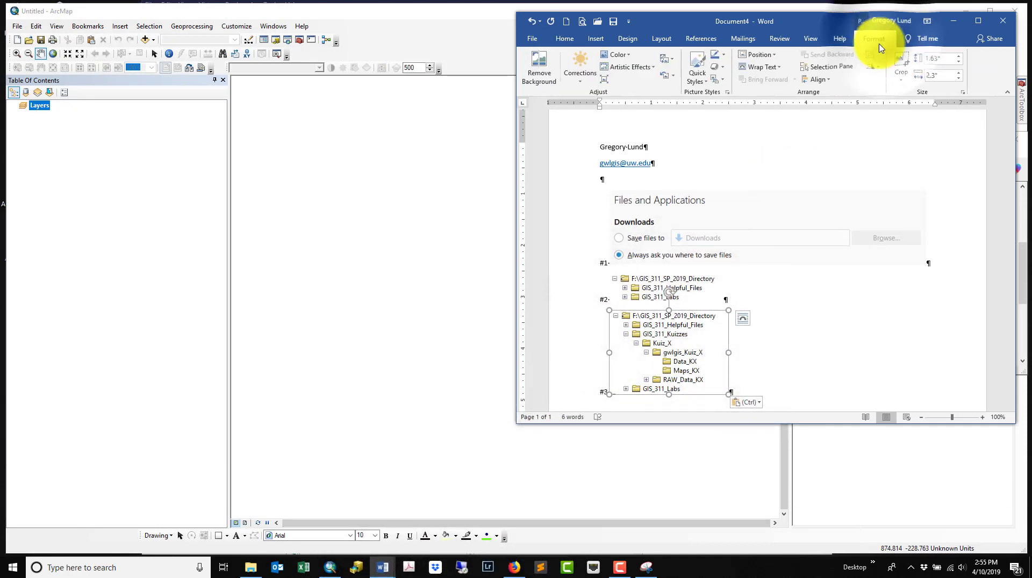
click(902, 63)
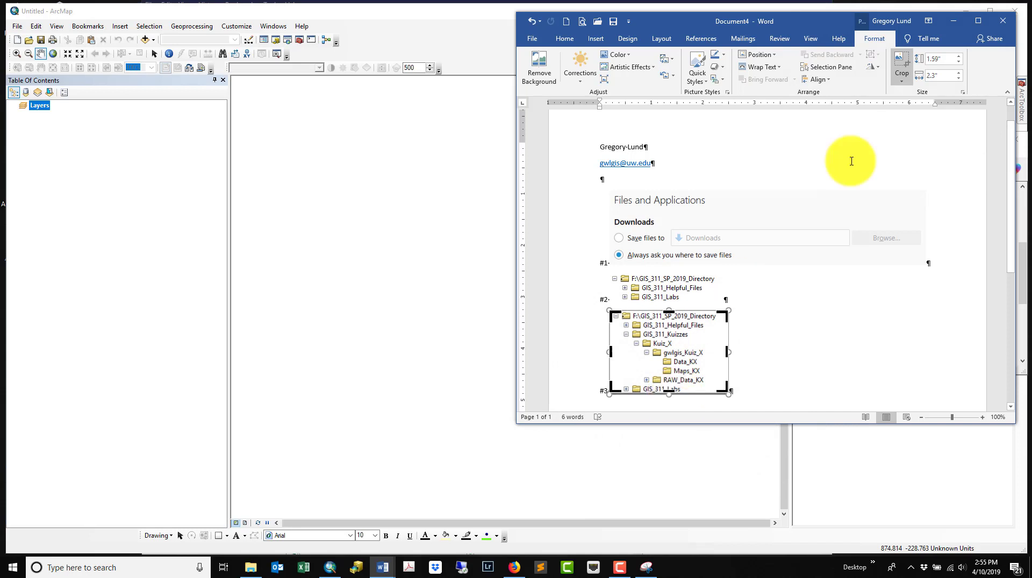
click(902, 65)
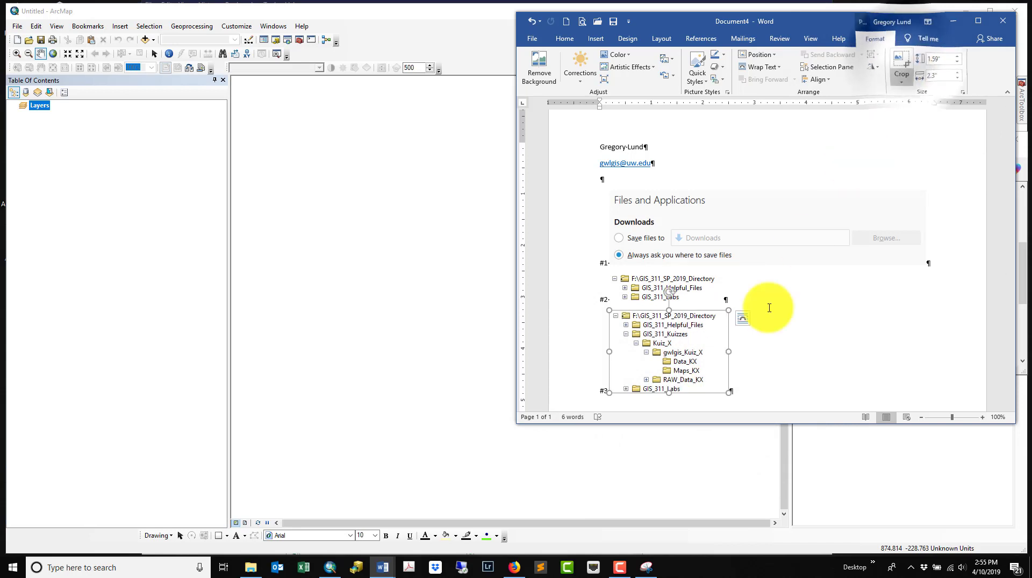
click(742, 371)
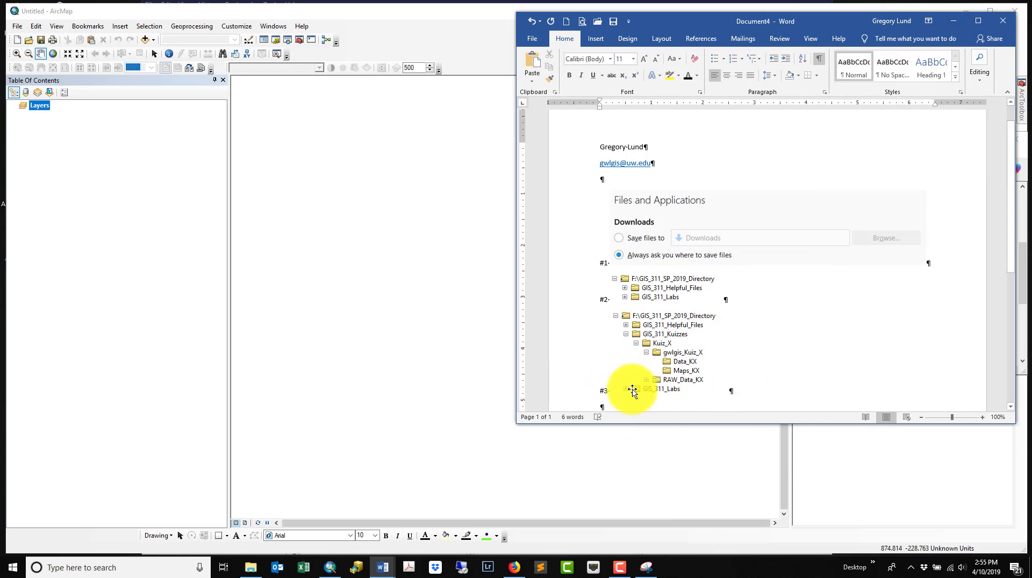
Step: Bring up the directions beside the writeup and save the writeup as gwlgis_Kuiz_X_writeup in the gwlgis_Kuiz_X folder
click(379, 566)
click(366, 528)
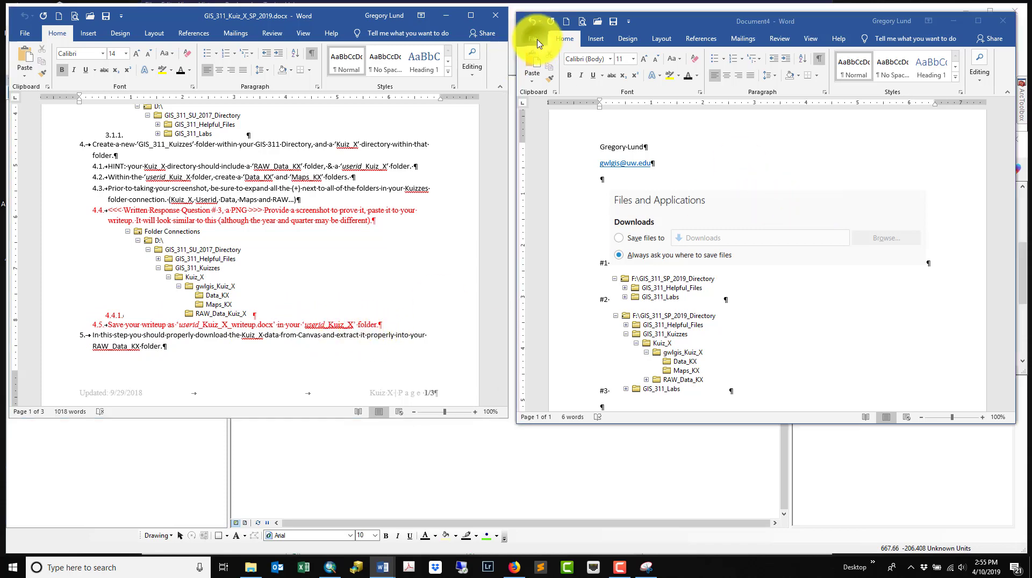
click(536, 40)
click(555, 146)
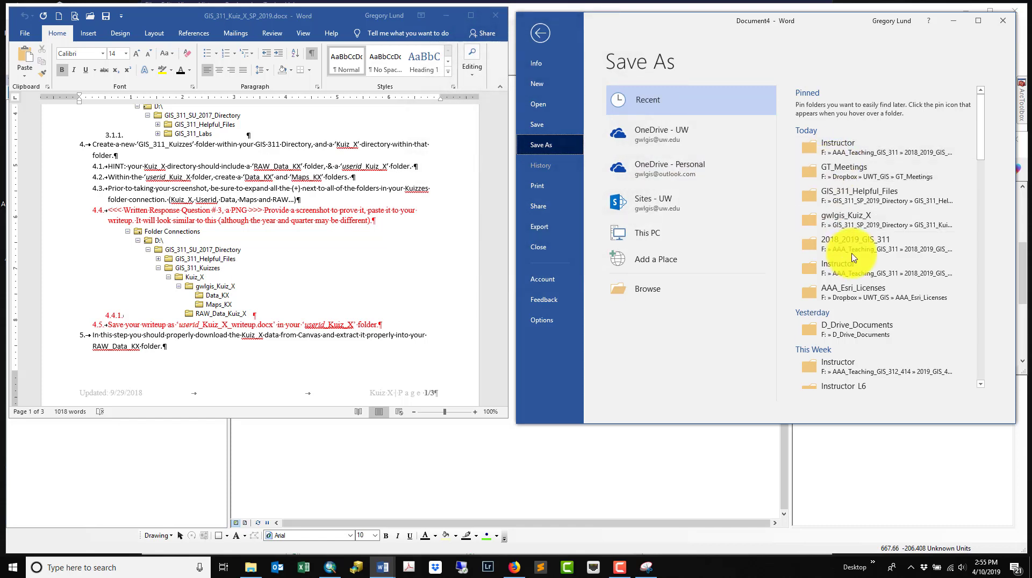
click(852, 221)
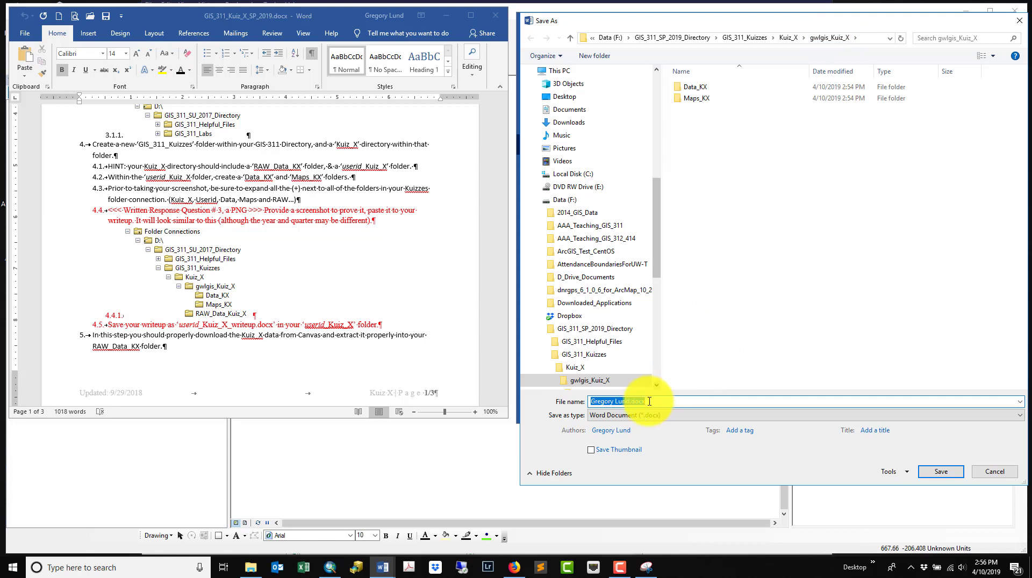
drag(671, 400, 563, 400)
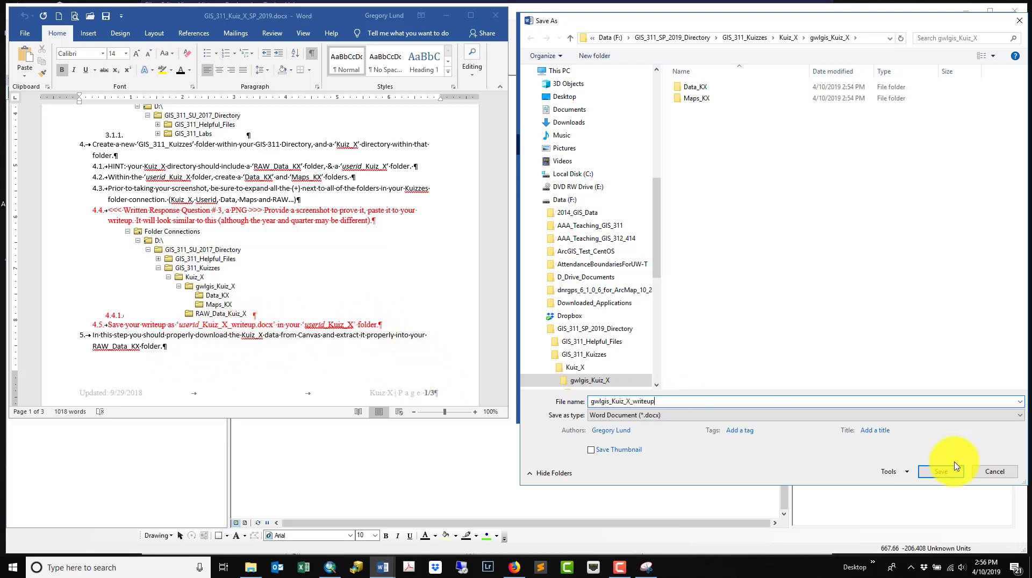
click(941, 471)
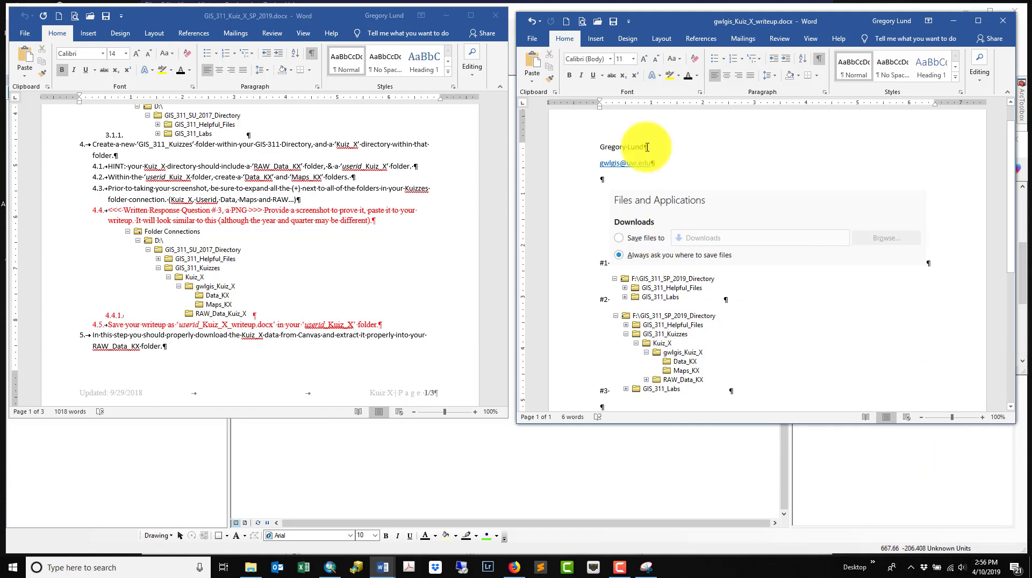
Step: Review direction 5 about downloading and extracting the data, minimize the writeup, switch to Firefox, and close the Options page to reach the Canvas assignment
click(221, 371)
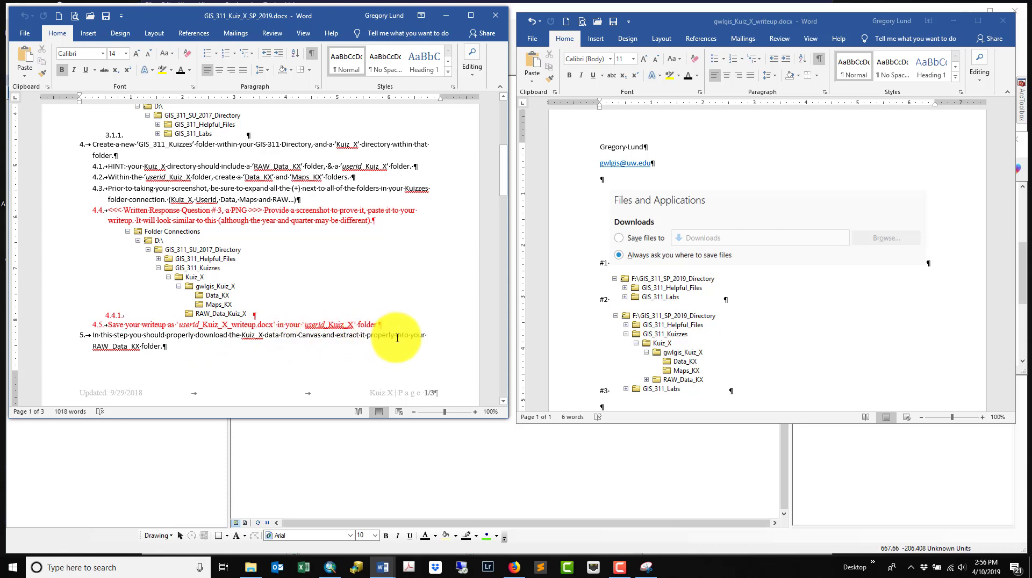
scroll(215, 352, down, 5)
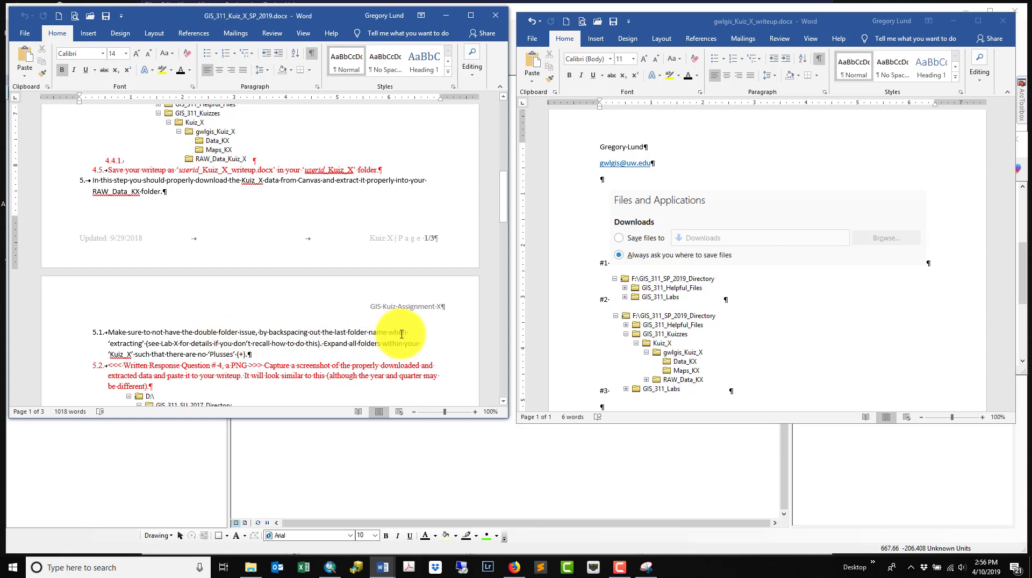
click(953, 21)
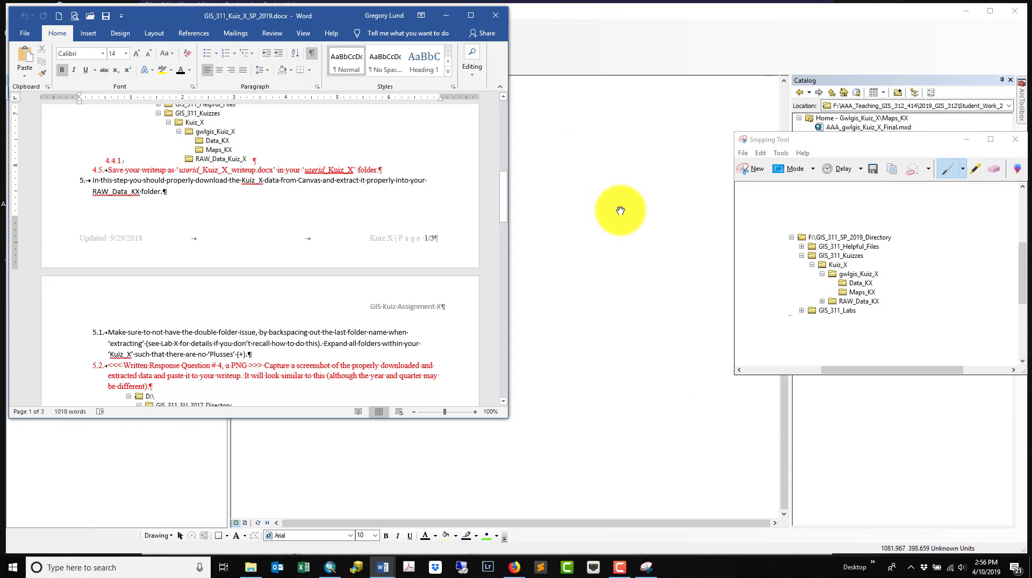
click(516, 568)
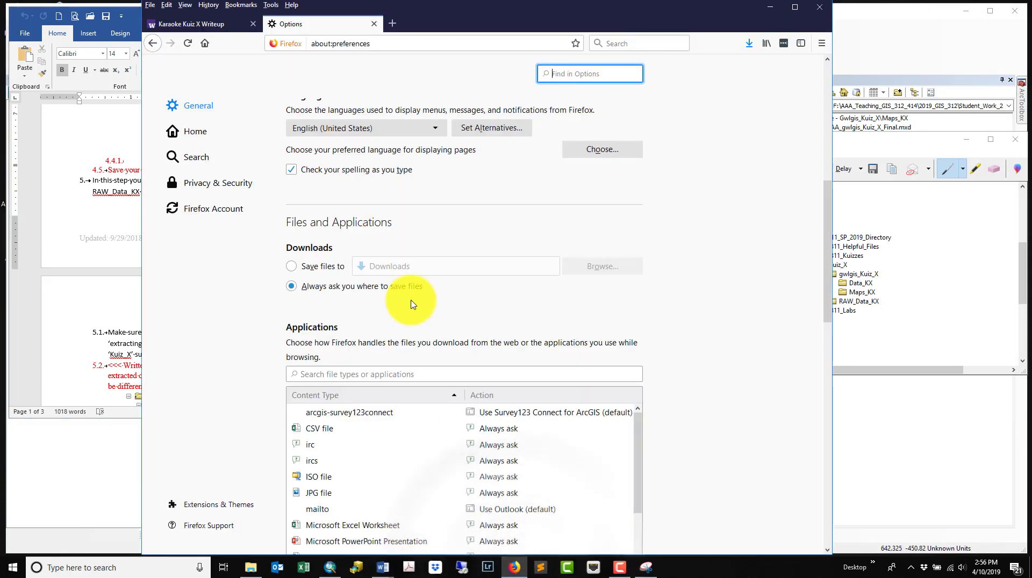
click(375, 24)
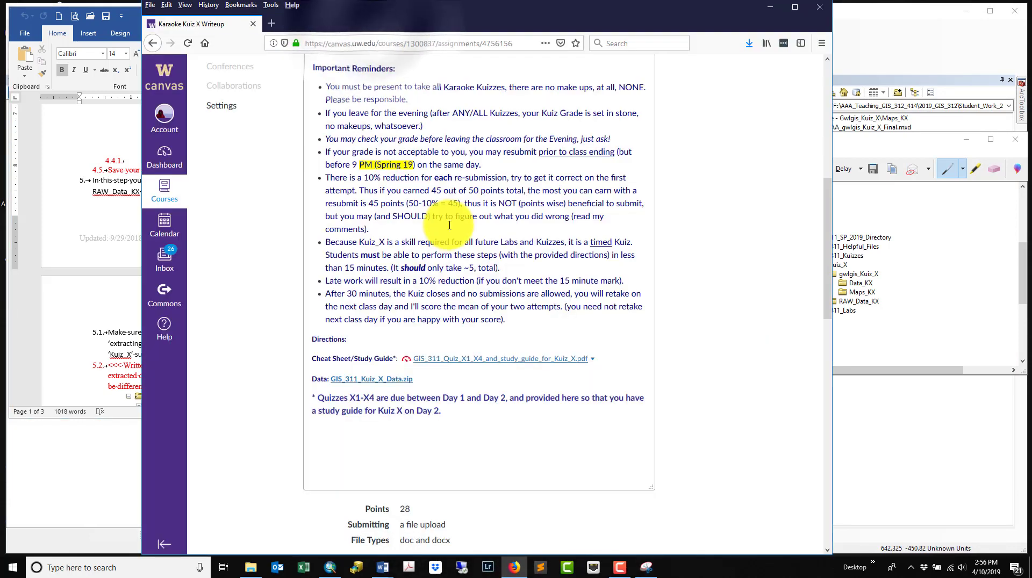
Step: Download GIS_311_Kuiz_X_Data.zip from the assignment page and save it in GIS_311_SP_2019_Directory > GIS_311_Kuizzes > Kuiz_X > RAW_Data_KX
click(396, 383)
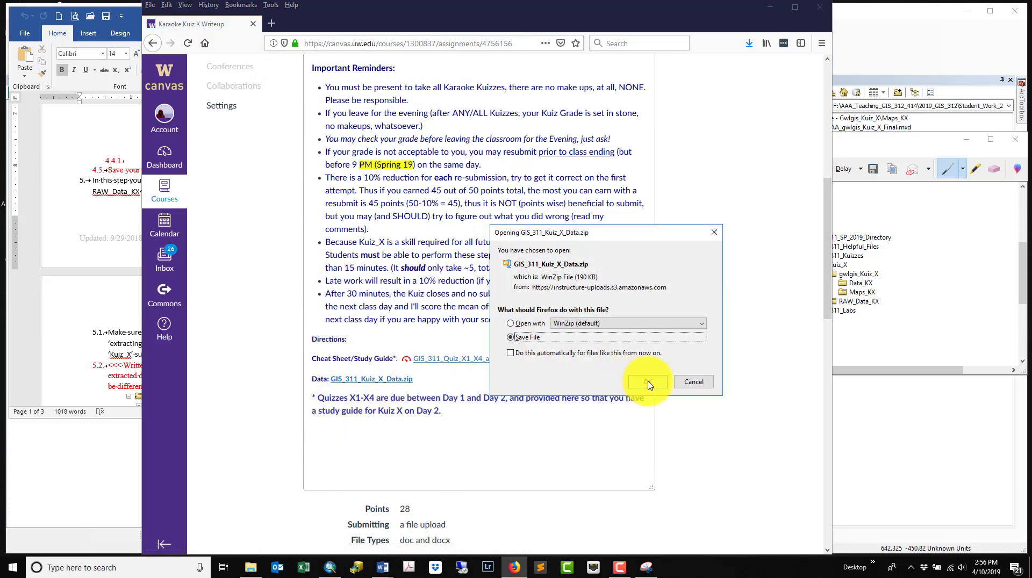
click(648, 382)
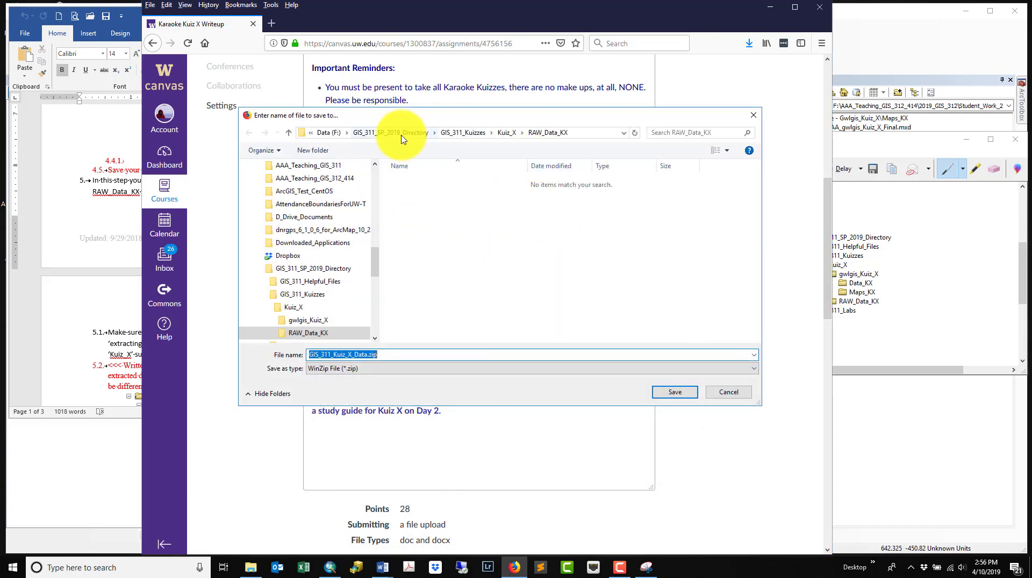
click(401, 139)
double_click(415, 196)
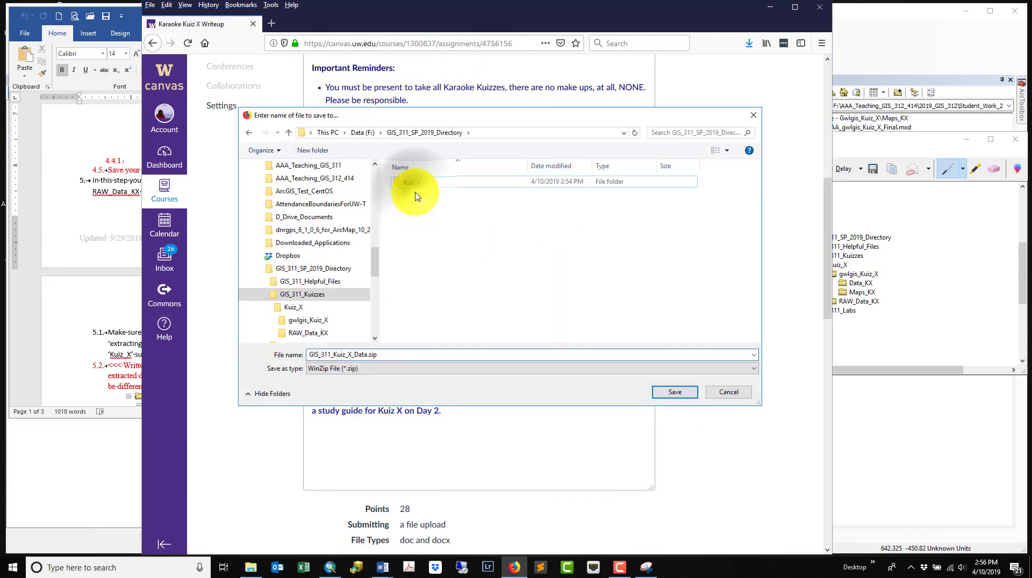
double_click(413, 182)
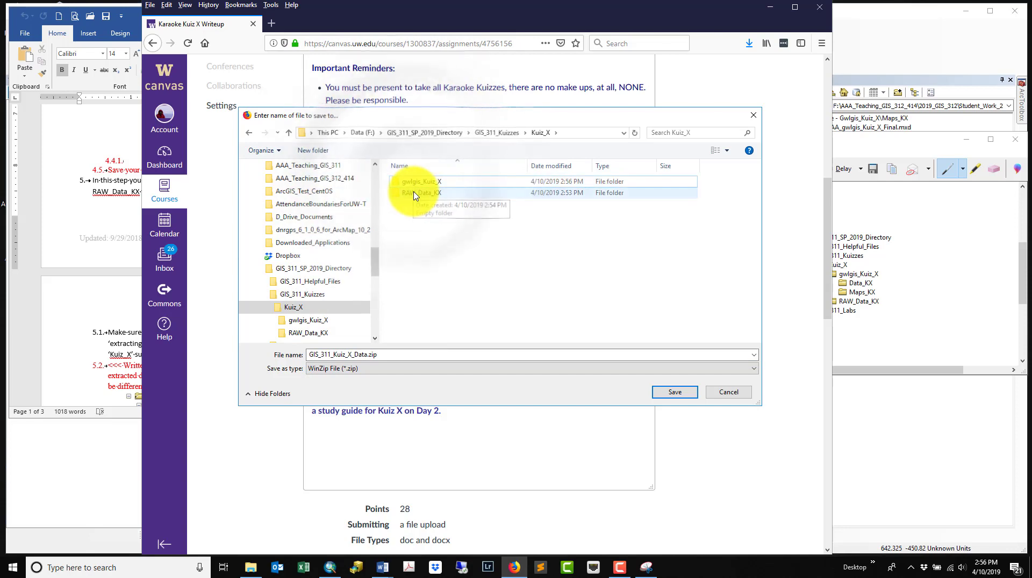
double_click(415, 196)
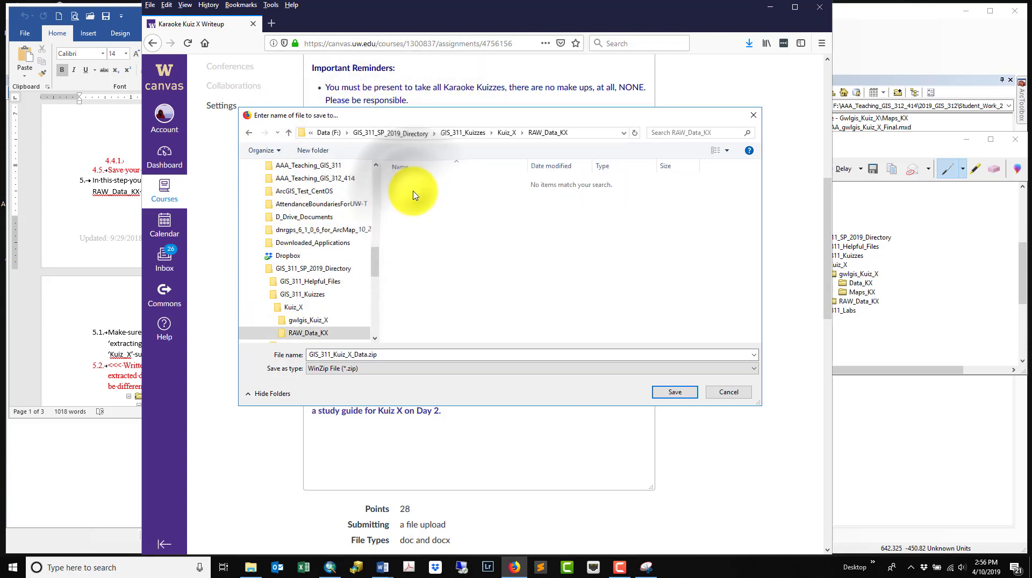
click(673, 395)
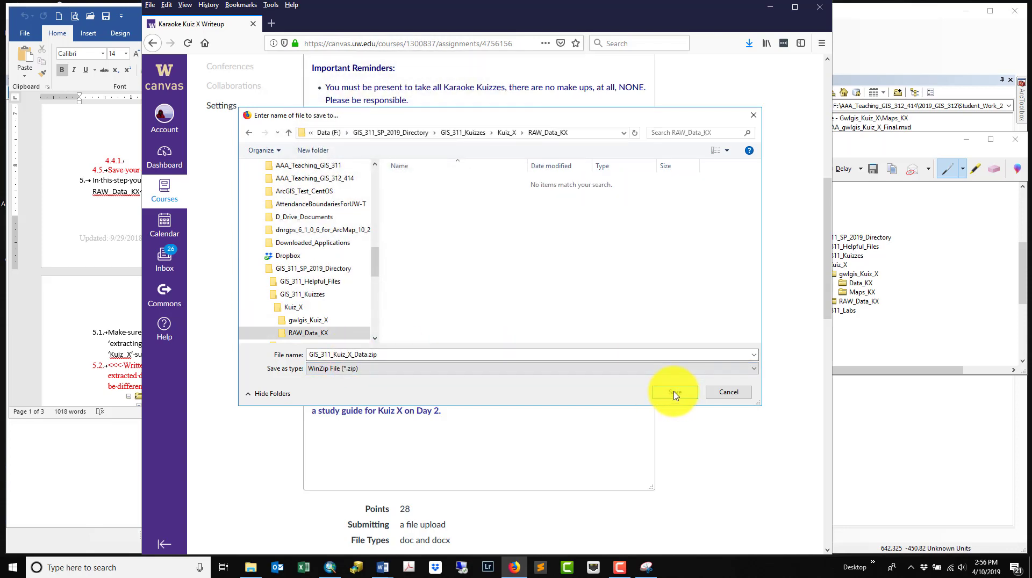
Step: In File Explorer, open the F:\GIS_311_SP_2019_Directory\GIS_311_Kuizzes\Kuiz_X\RAW_Data_KX folder
click(304, 569)
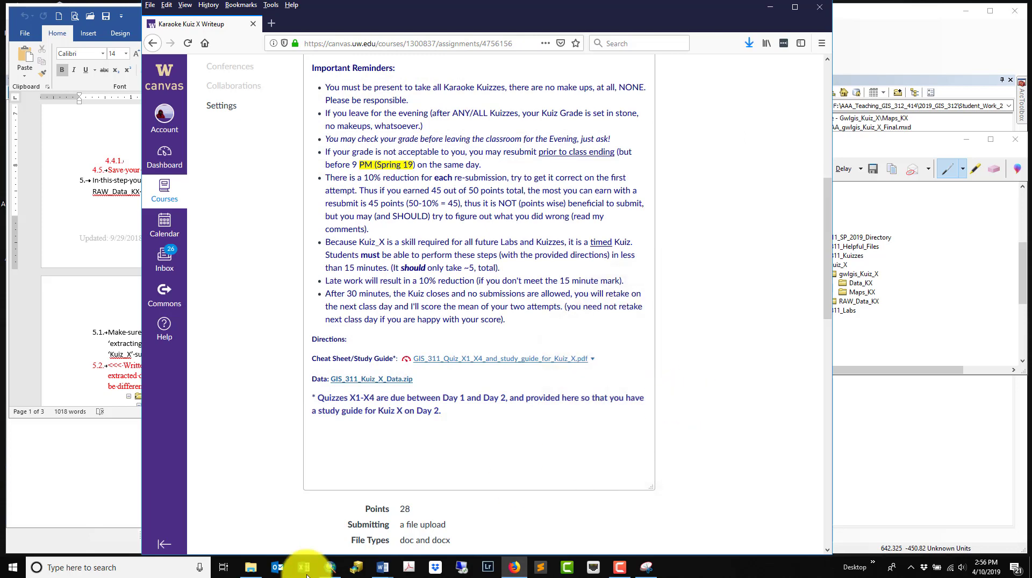
click(250, 569)
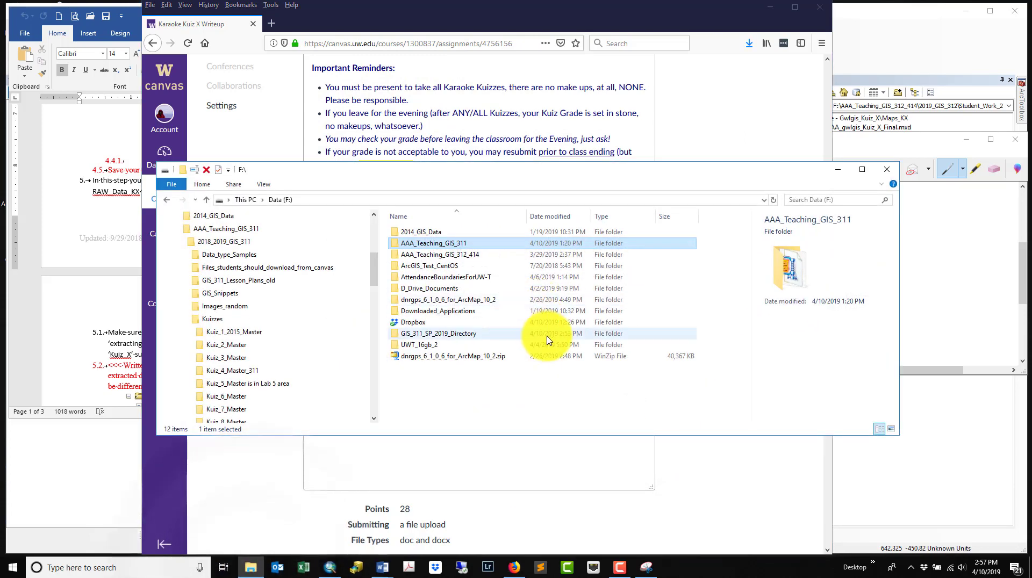
click(281, 200)
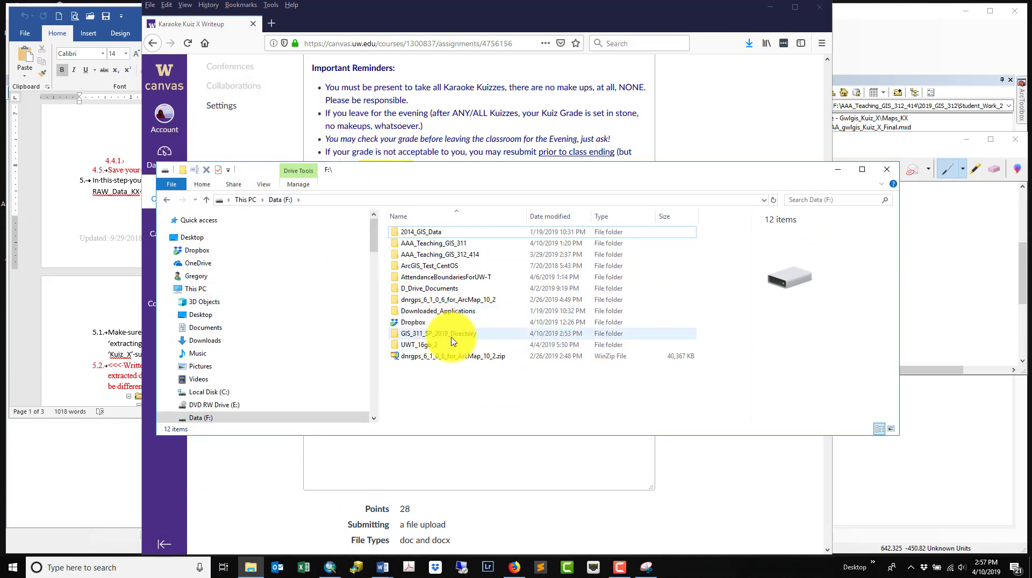
double_click(424, 335)
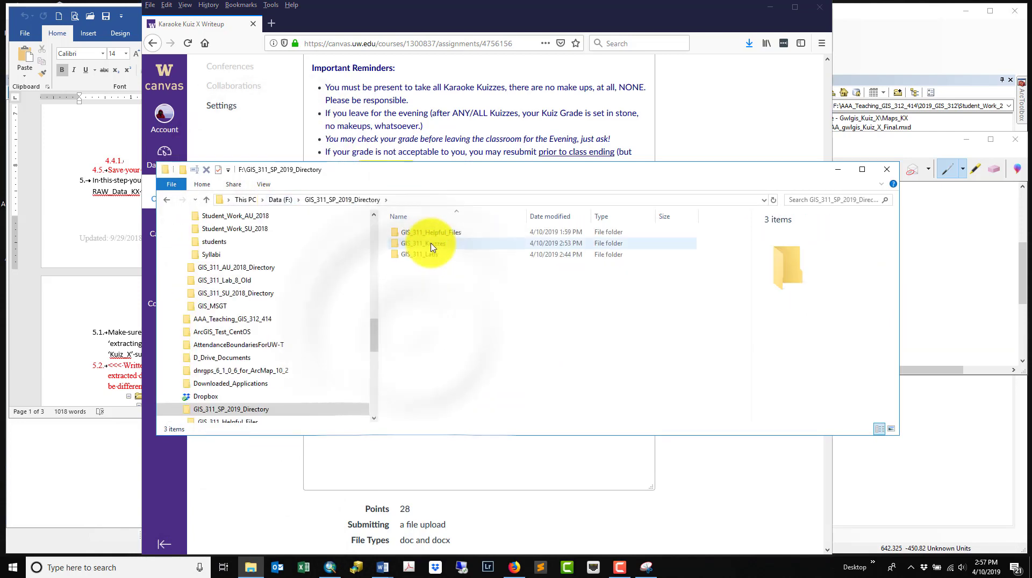
click(432, 245)
double_click(432, 245)
double_click(403, 233)
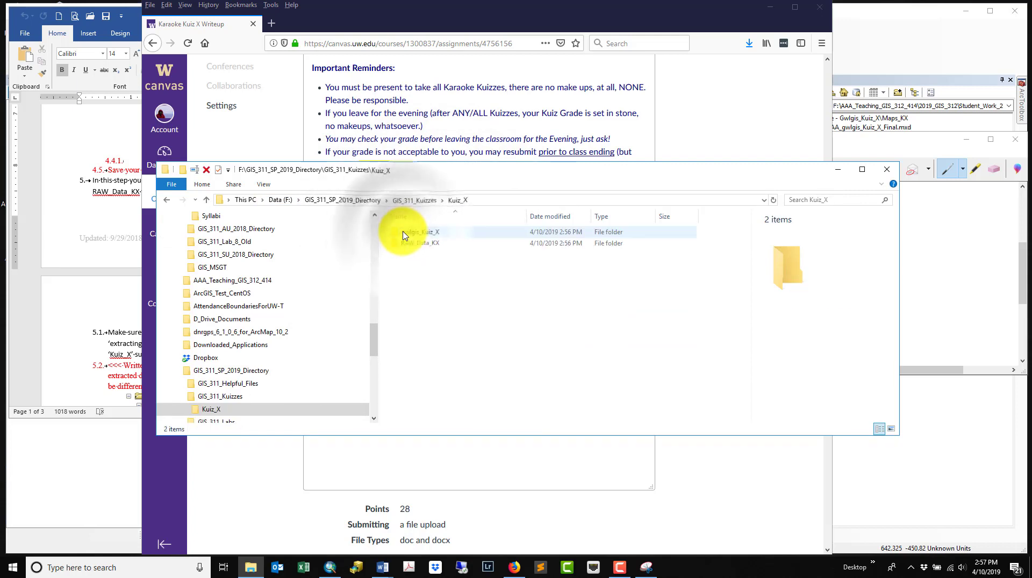
click(411, 244)
double_click(410, 244)
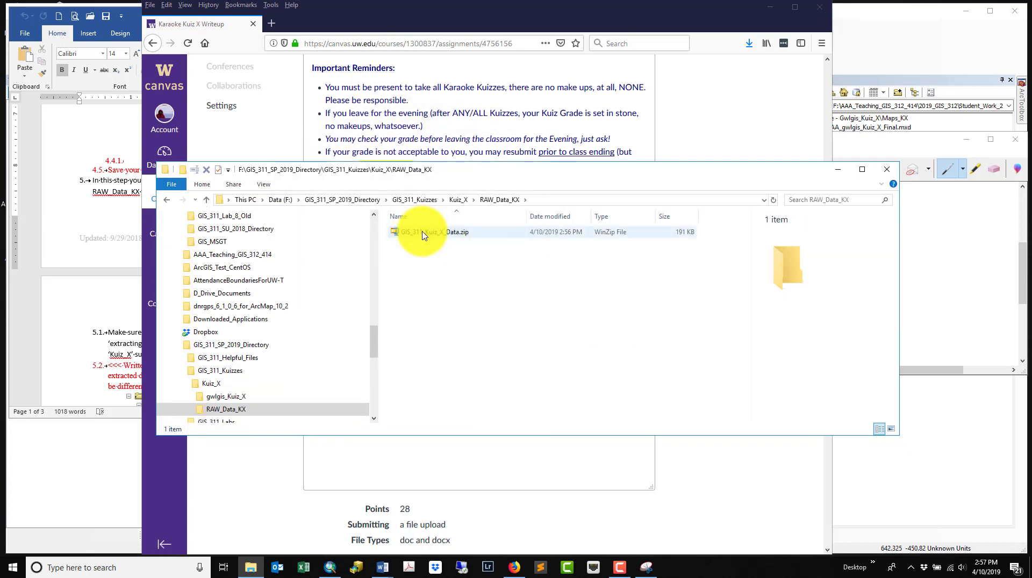
Step: Open GIS_311_Kuiz_X_Data.zip with Windows Explorer instead of WinZip
right_click(427, 233)
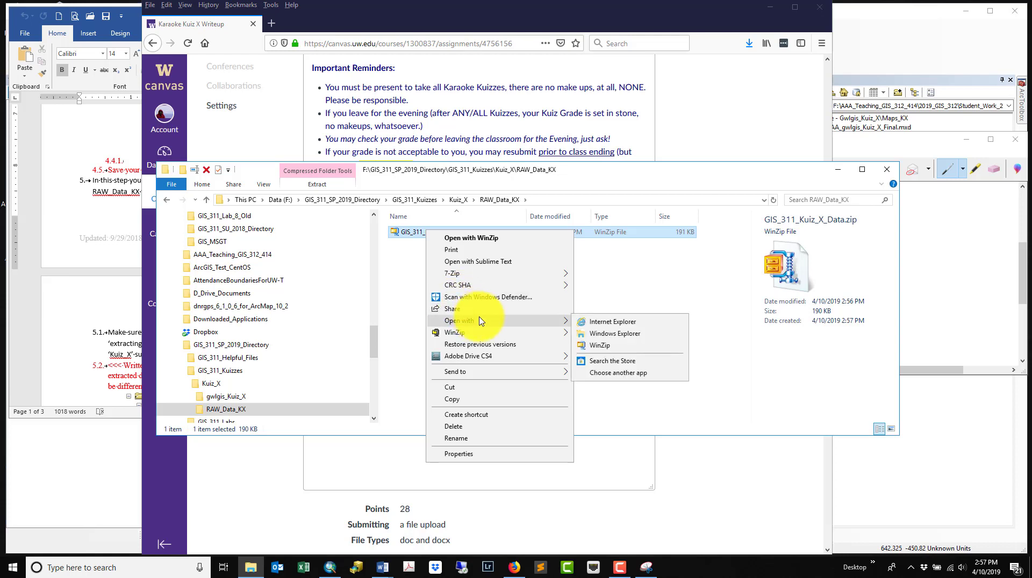
mouse_move(490, 324)
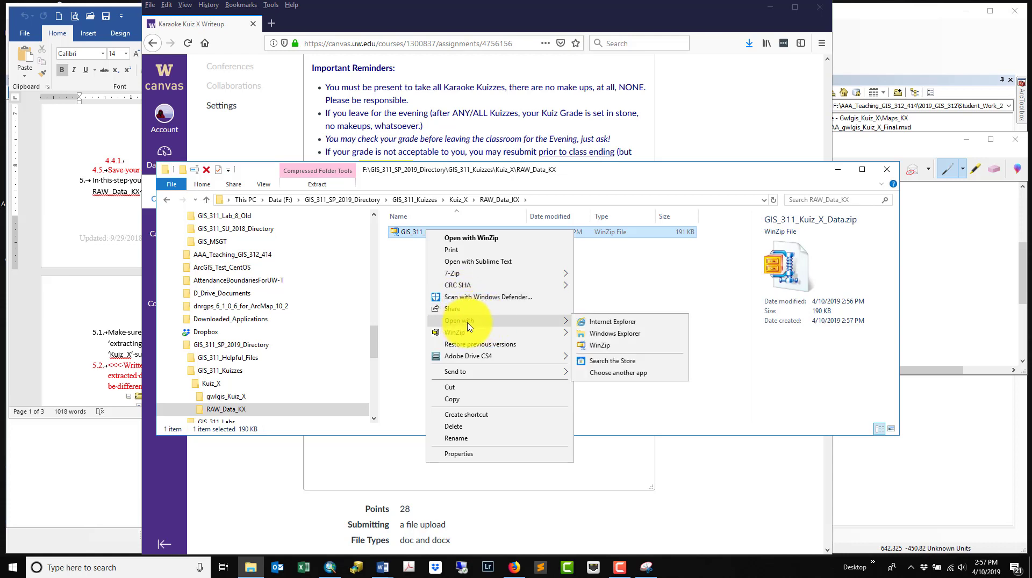
click(608, 334)
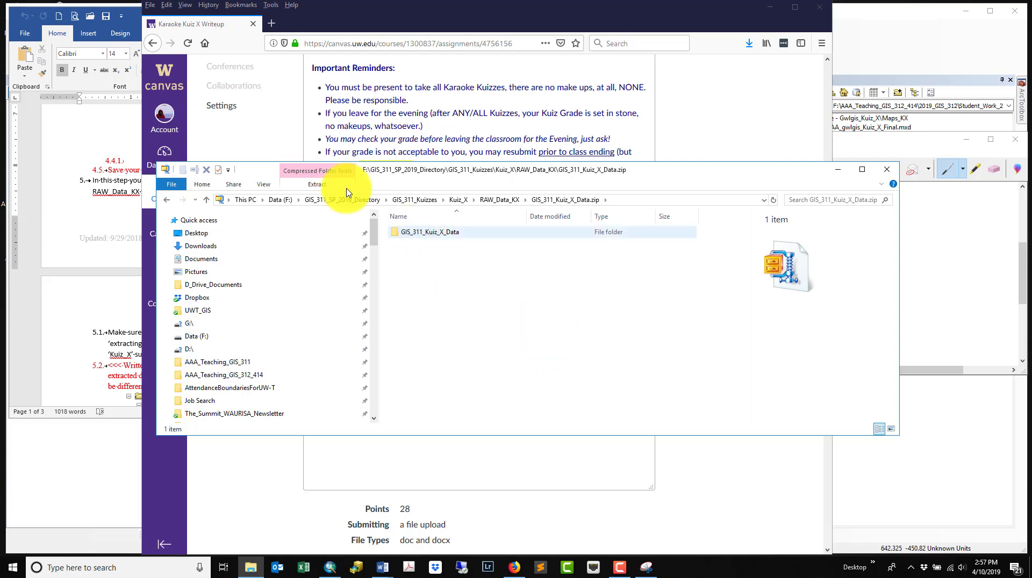
Step: Extract the whole zip with the destination path shortened to end at RAW_Data_KX, and dismiss the window showing the extracted files
click(317, 185)
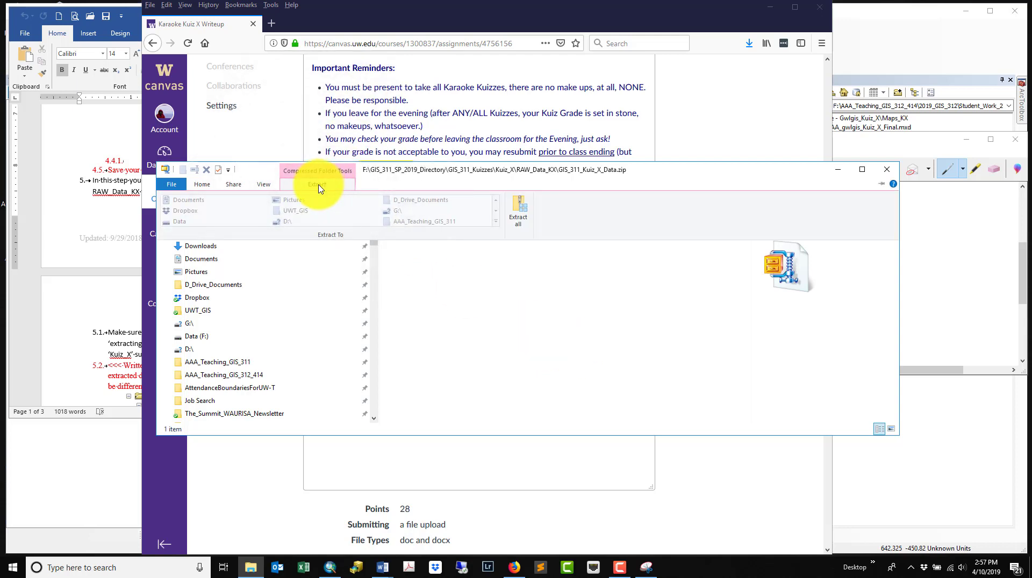
click(518, 212)
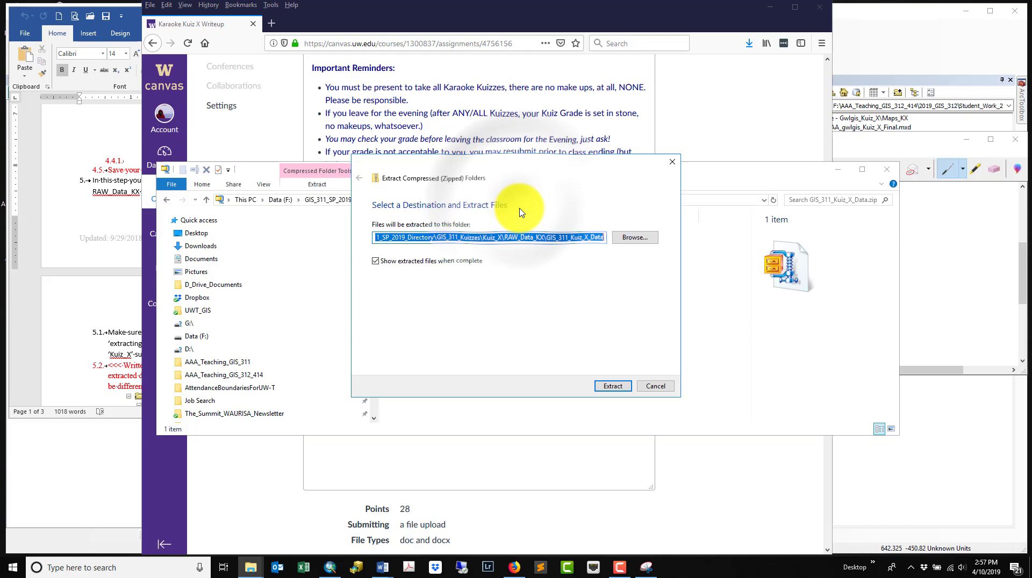
click(606, 240)
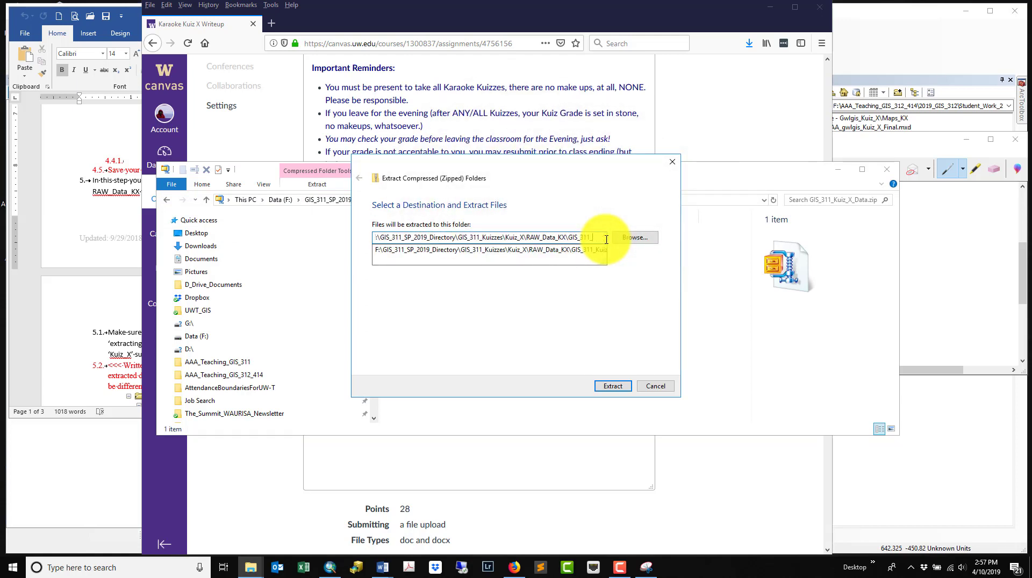
key(BackSpace)
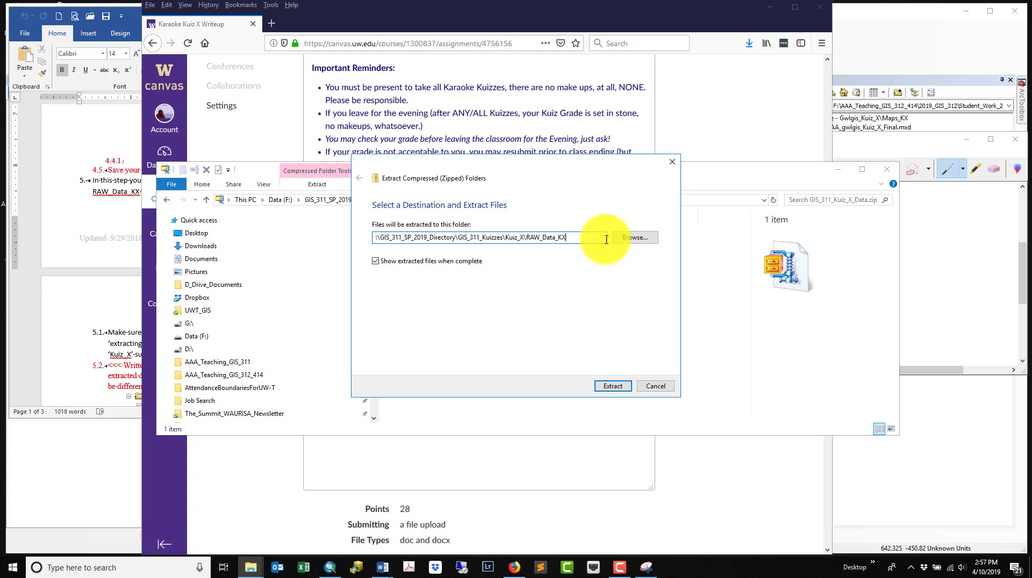
click(613, 386)
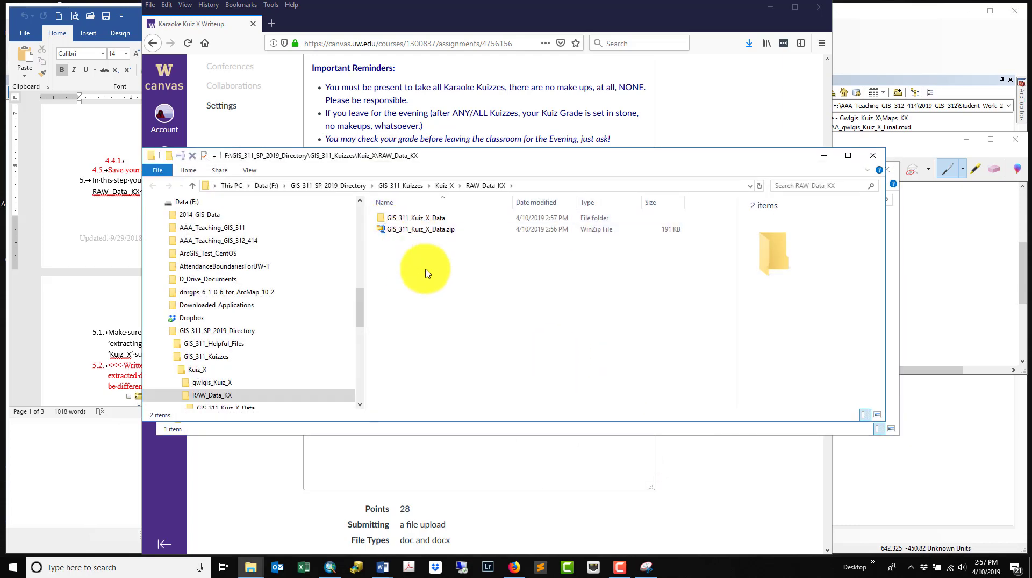
click(825, 161)
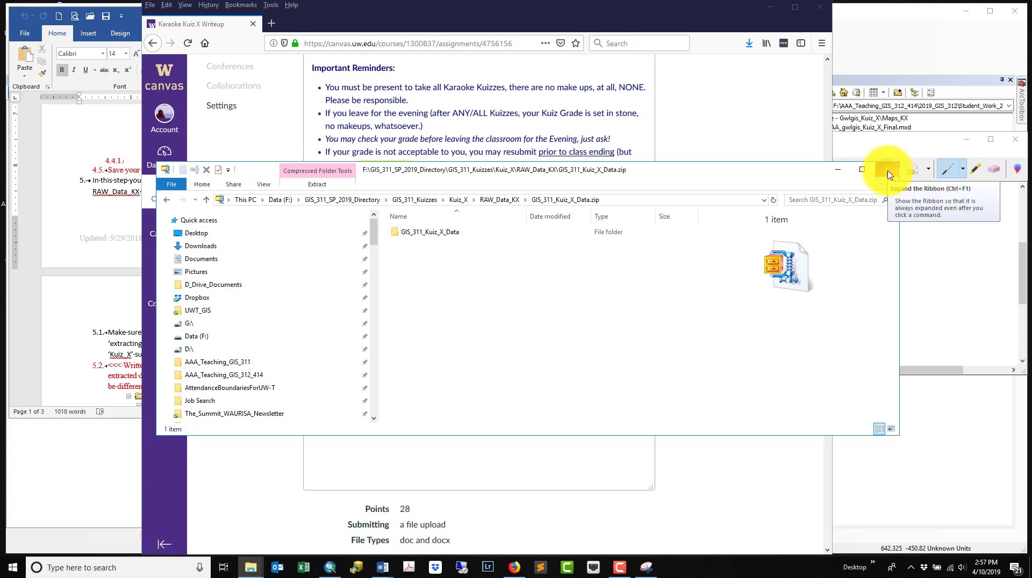
Step: Close the zip's folder window and read Written Response Question #4 in the GIS_311_Kuiz_X_SP_2019 Word document
click(888, 171)
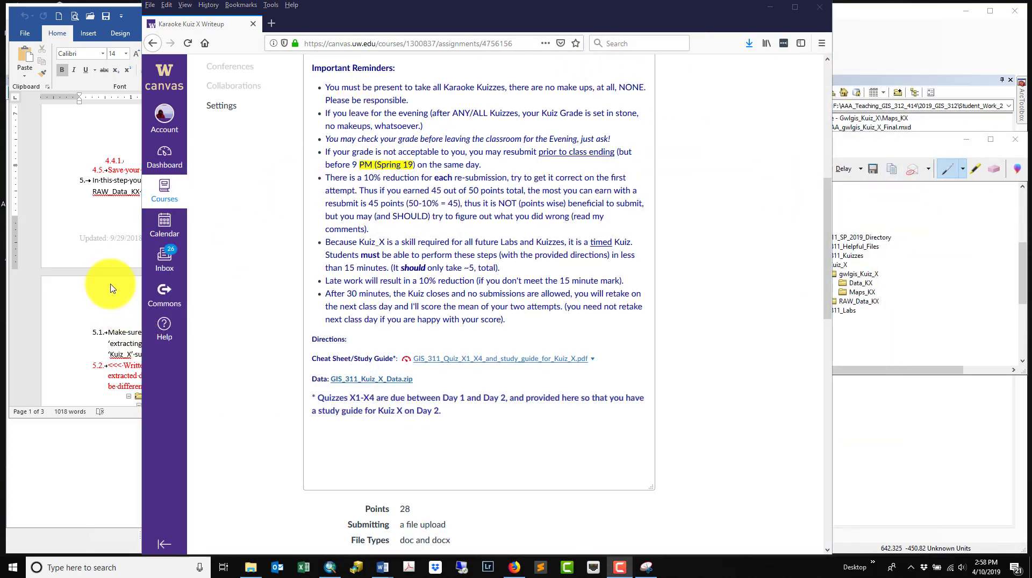
click(123, 251)
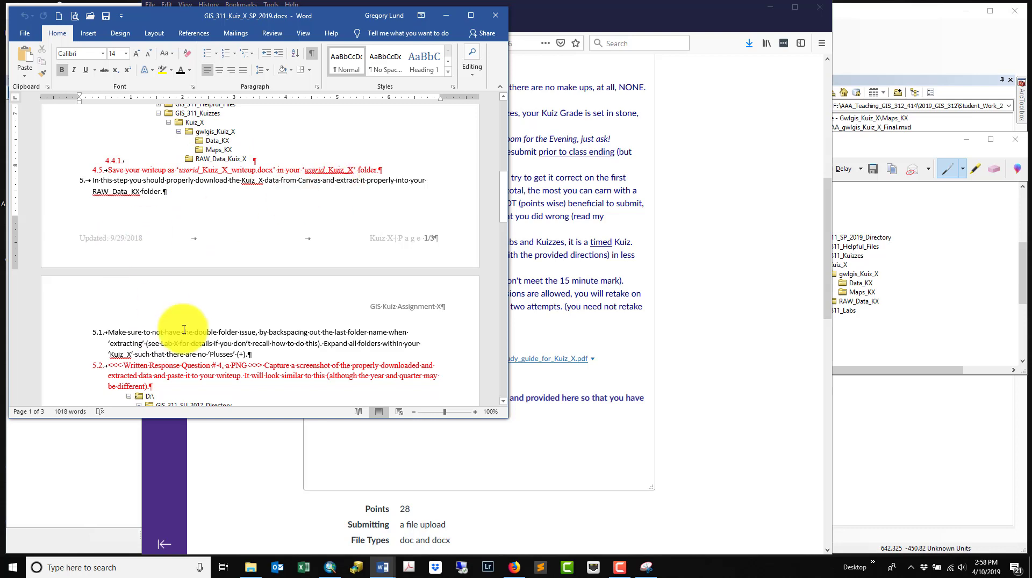
scroll(158, 336, down, 2)
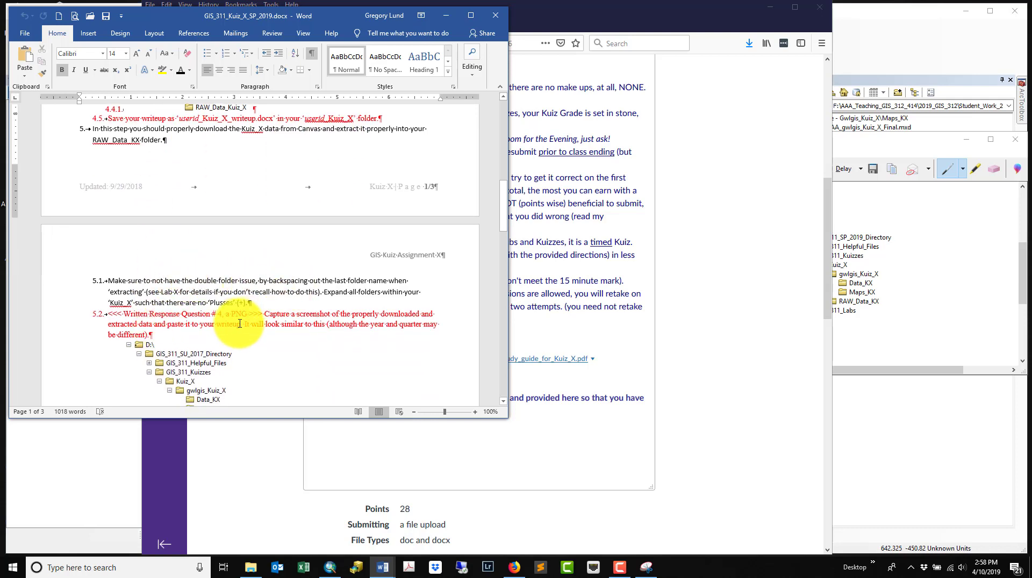
scroll(231, 322, down, 3)
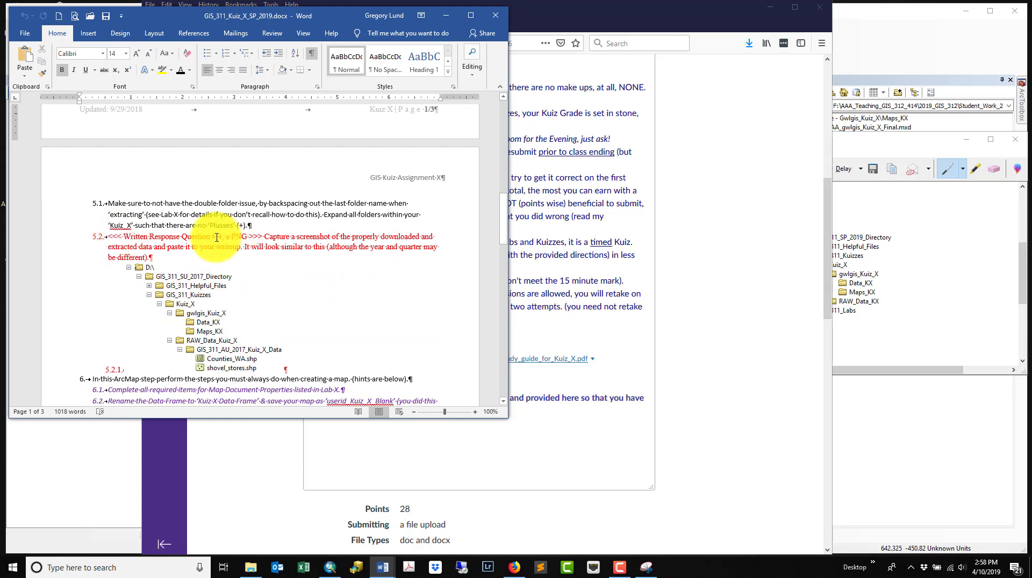
scroll(234, 323, down, 2)
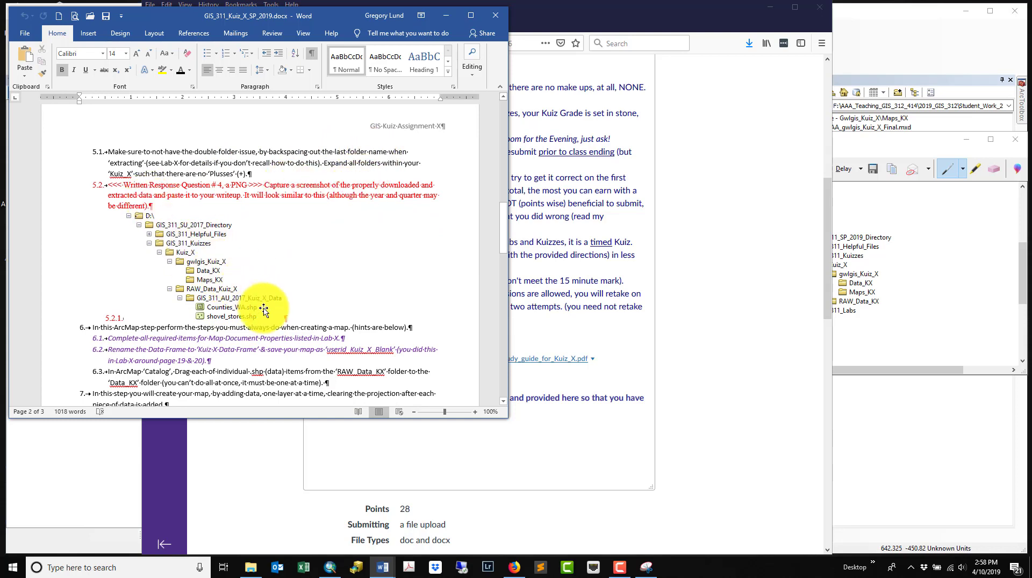
Step: In ArcMap's Catalog, expand RAW_Data_KX and its GIS_311_Kuiz_X_Data folder, then compare the tree with the example in the assignment document
click(942, 422)
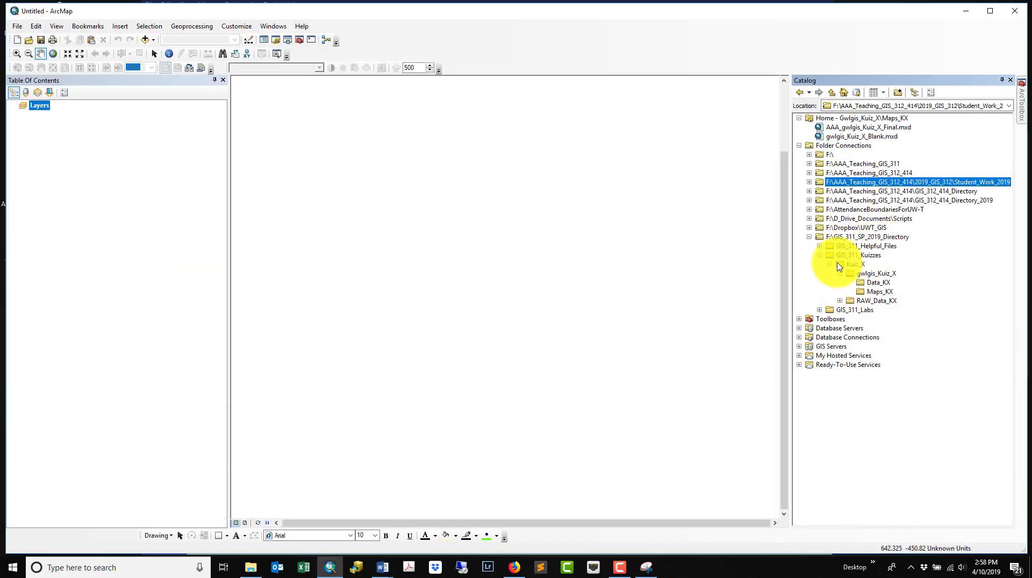
click(840, 301)
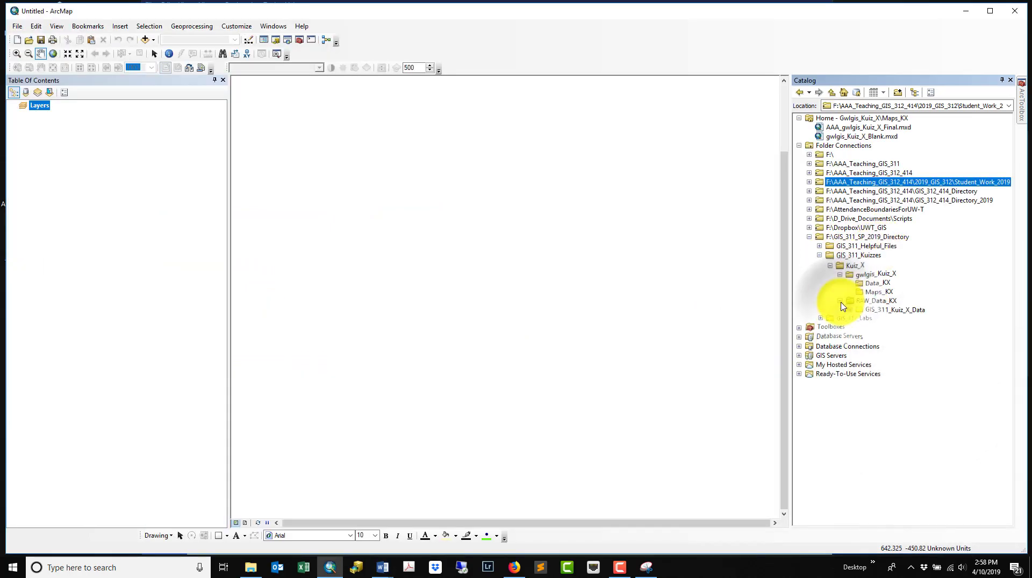
click(851, 310)
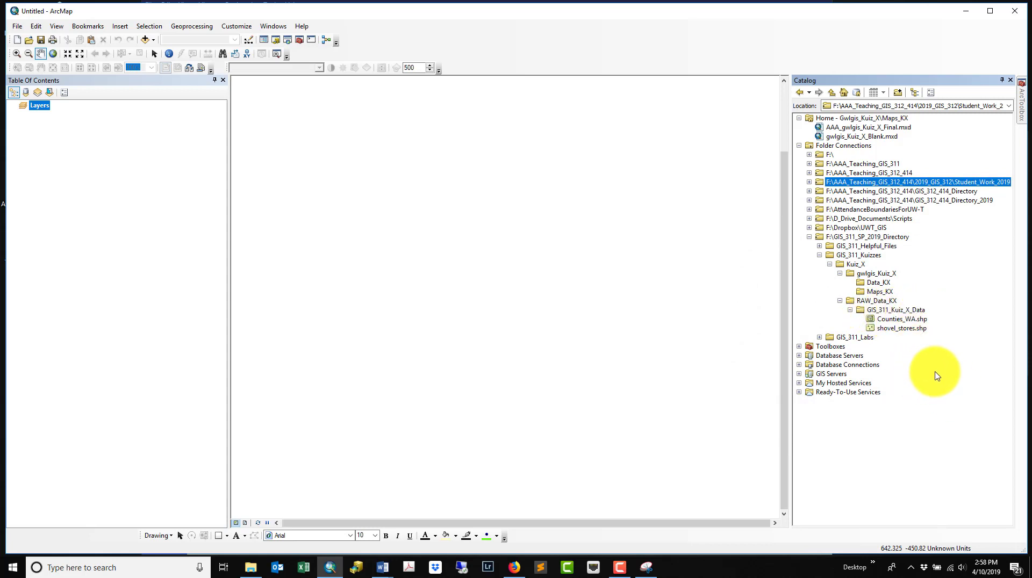
click(384, 567)
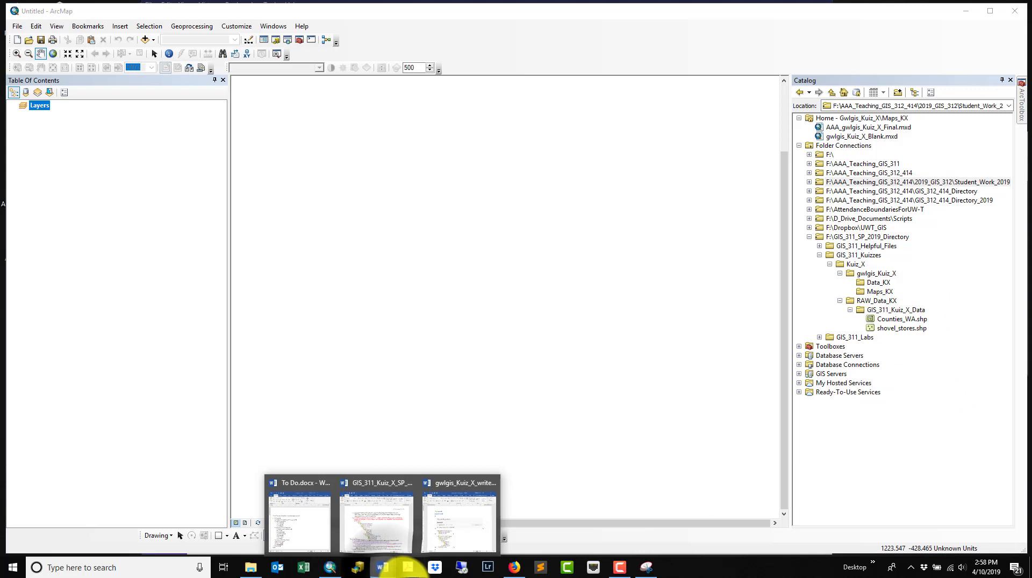
click(379, 524)
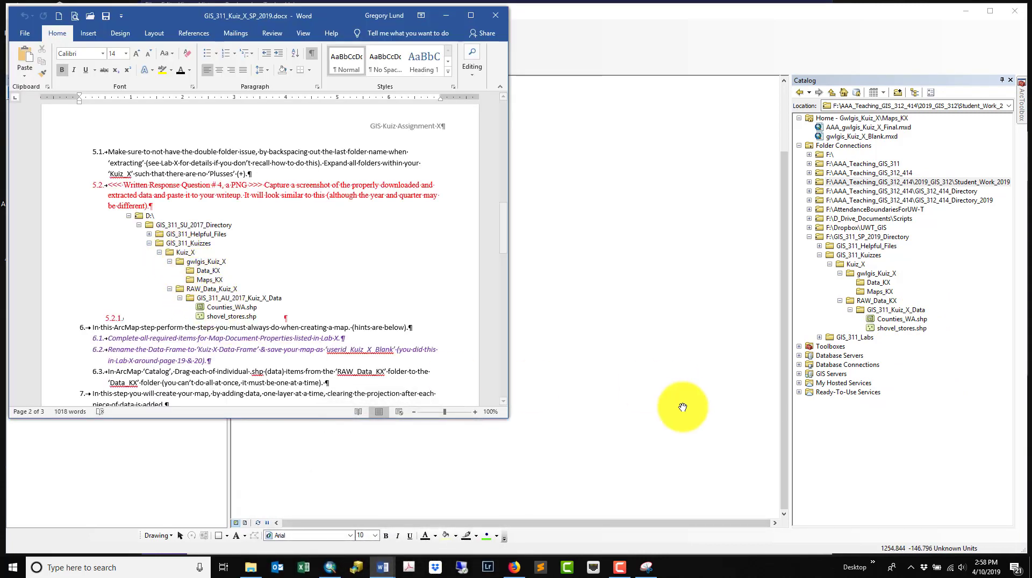
Step: Capture a Snipping Tool screenshot of ArcMap's Catalog tree from F:\GIS_311_SP_2019_Directory down to shovel_stores.shp
click(933, 431)
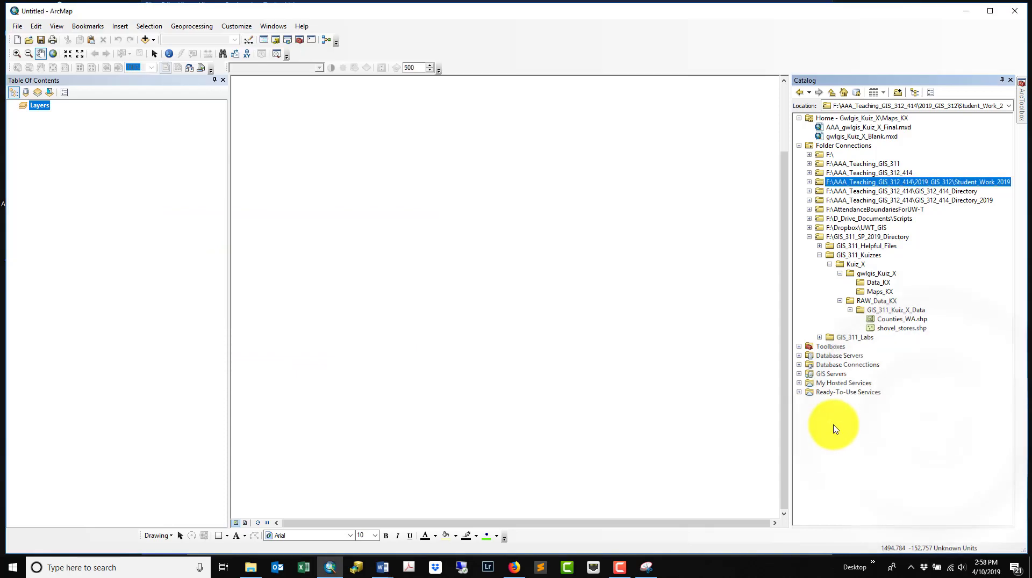
click(646, 568)
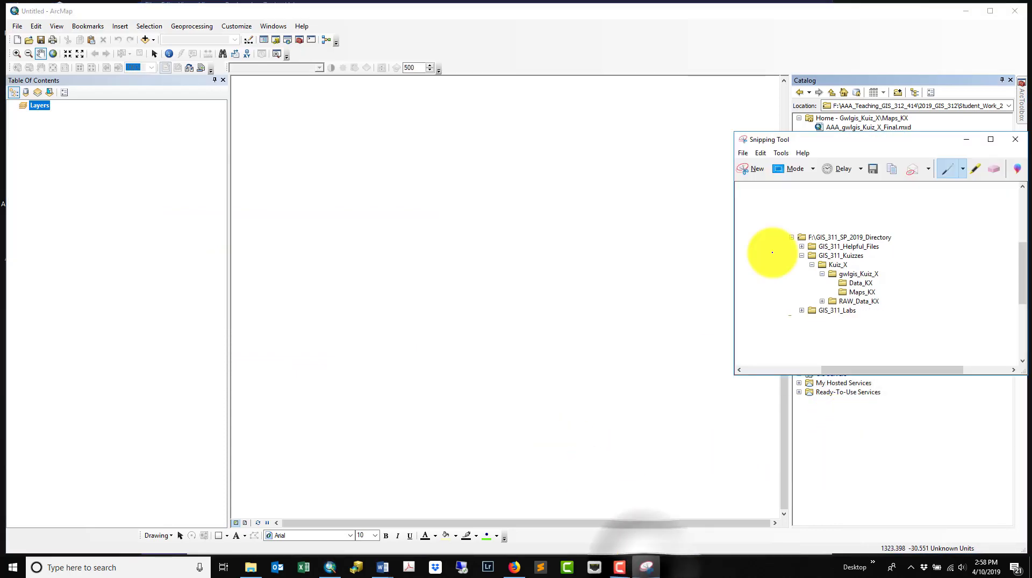
drag(920, 142, 495, 111)
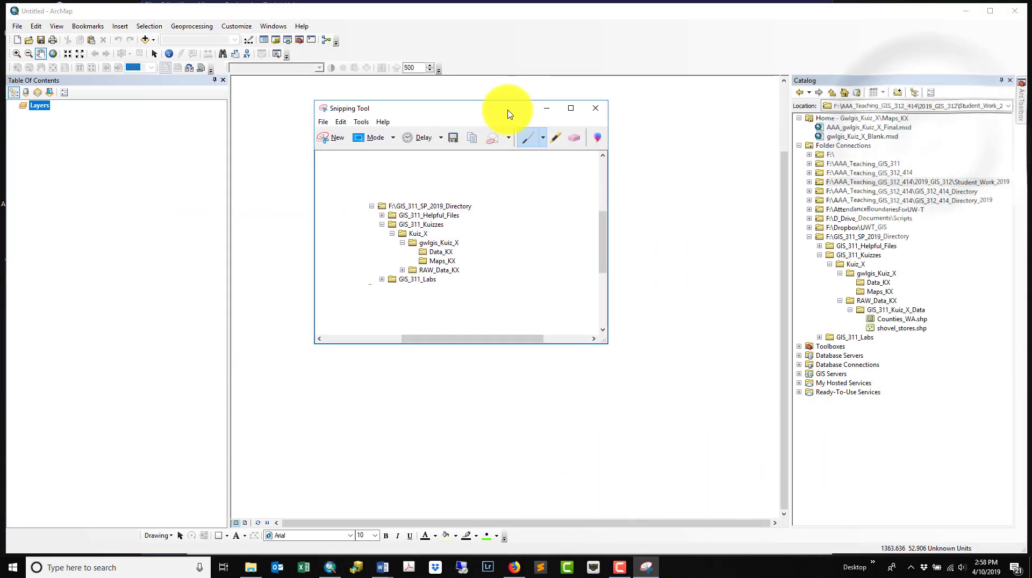
click(326, 134)
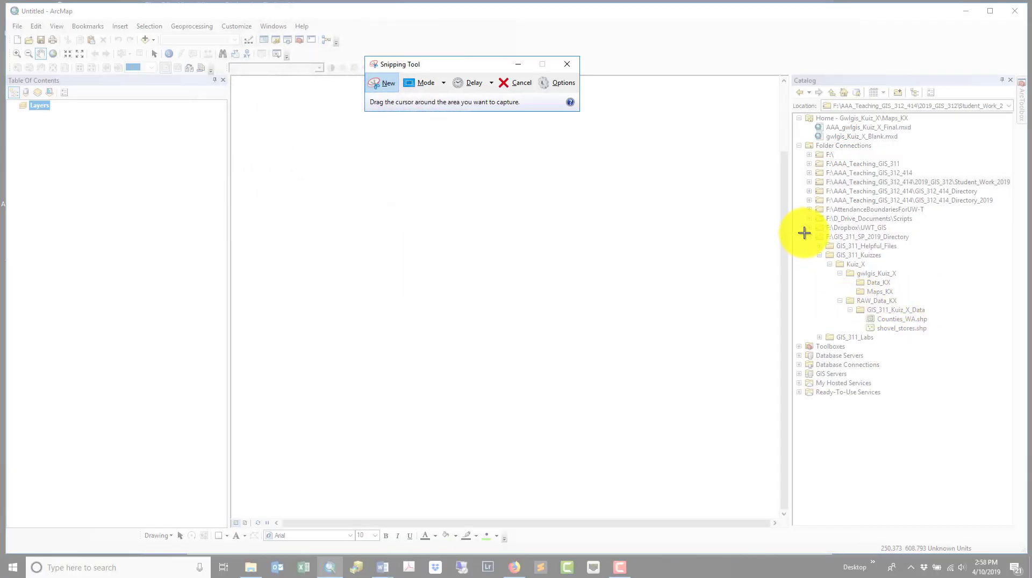
drag(804, 232, 935, 339)
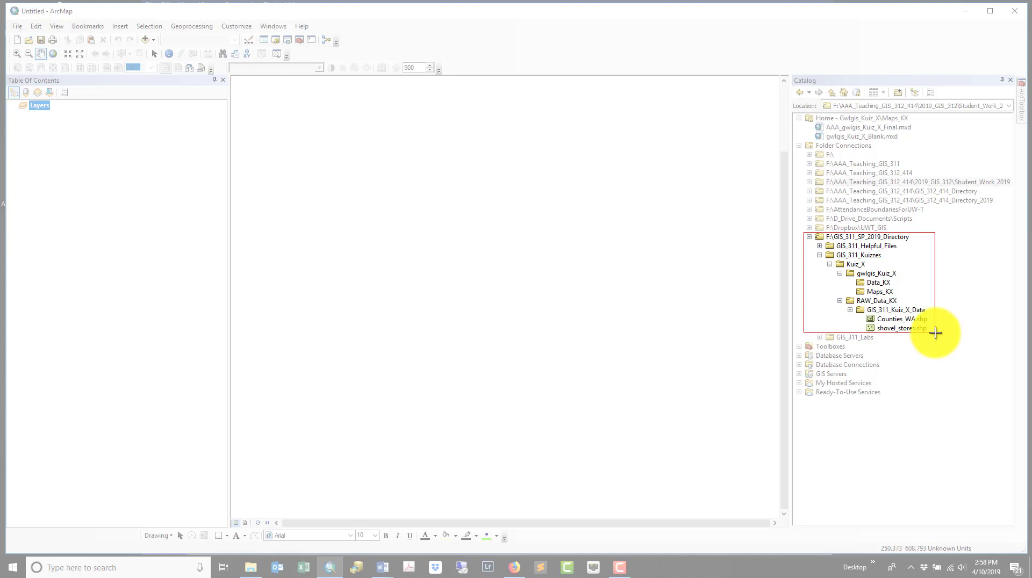
drag(936, 337, 936, 337)
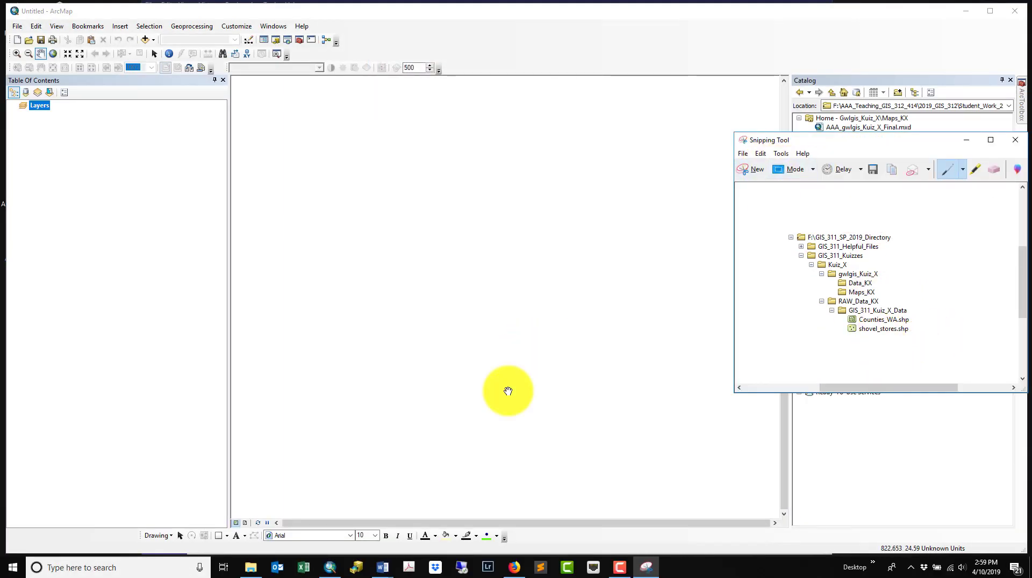
Step: Add the new Catalog screenshot to the Kuiz X writeup in Word as #4 with a blank line below, save, and minimize the document
click(382, 567)
click(440, 522)
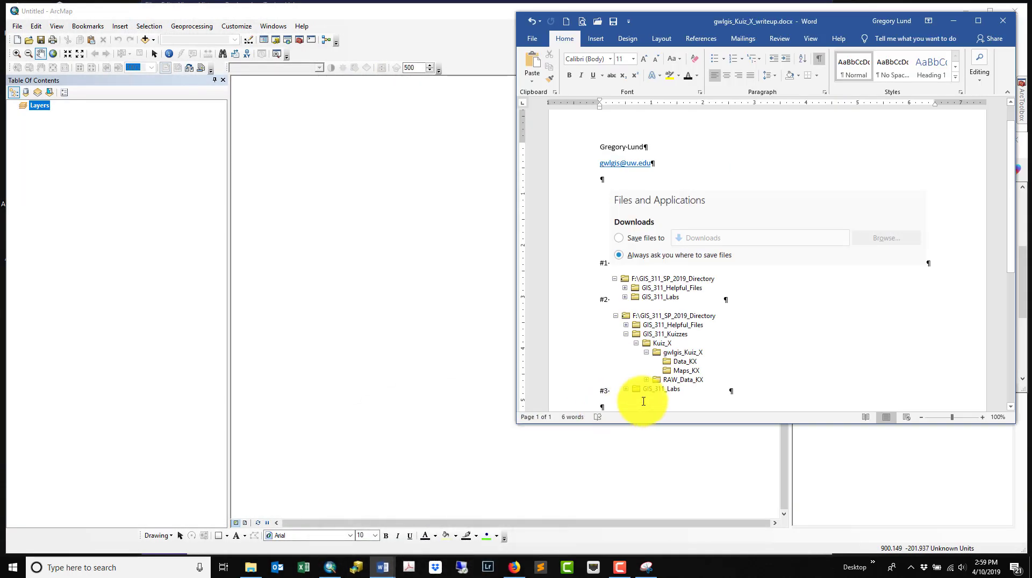
key(ctrl+v)
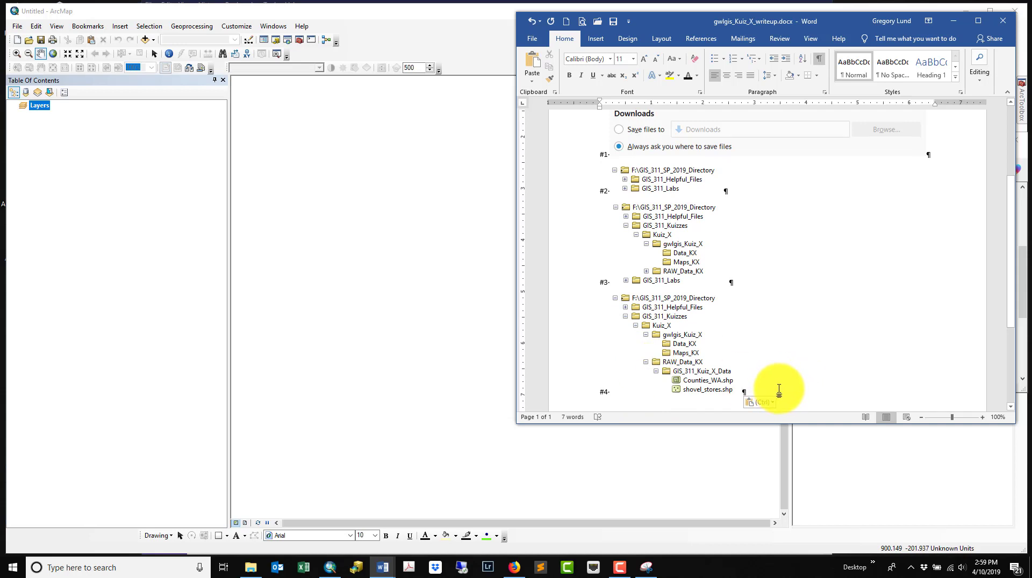
click(779, 391)
key(Return)
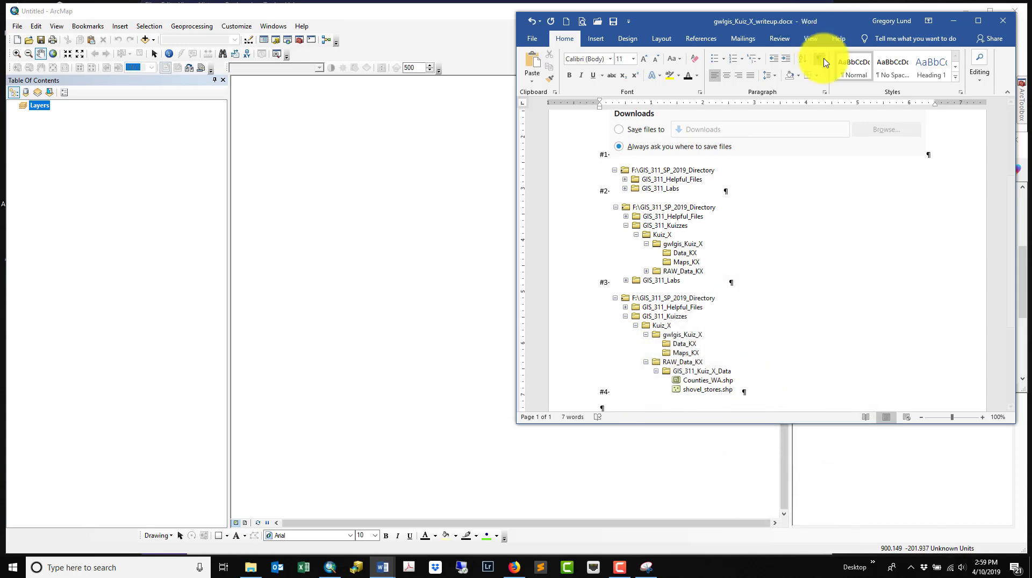
click(613, 22)
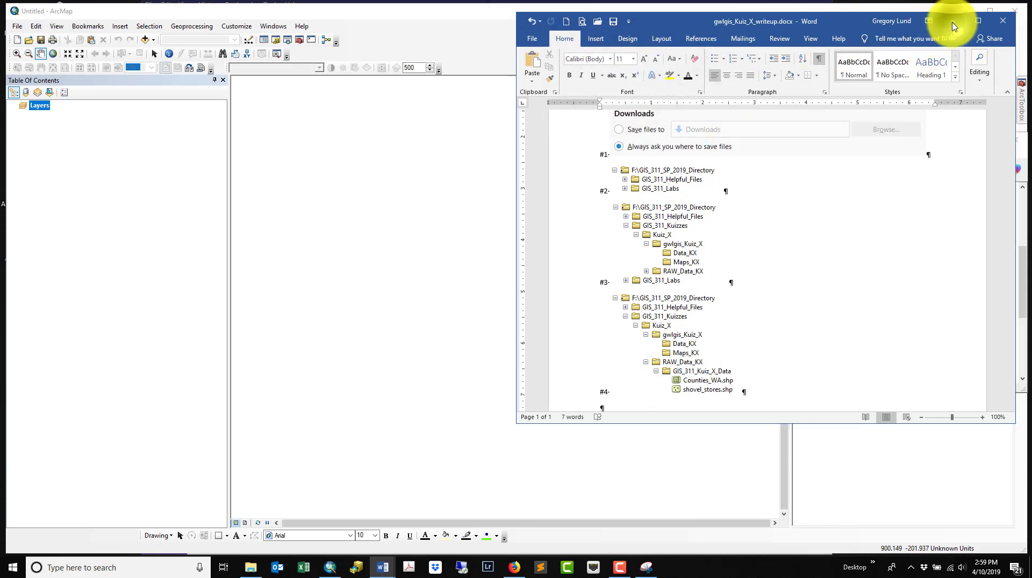
click(953, 21)
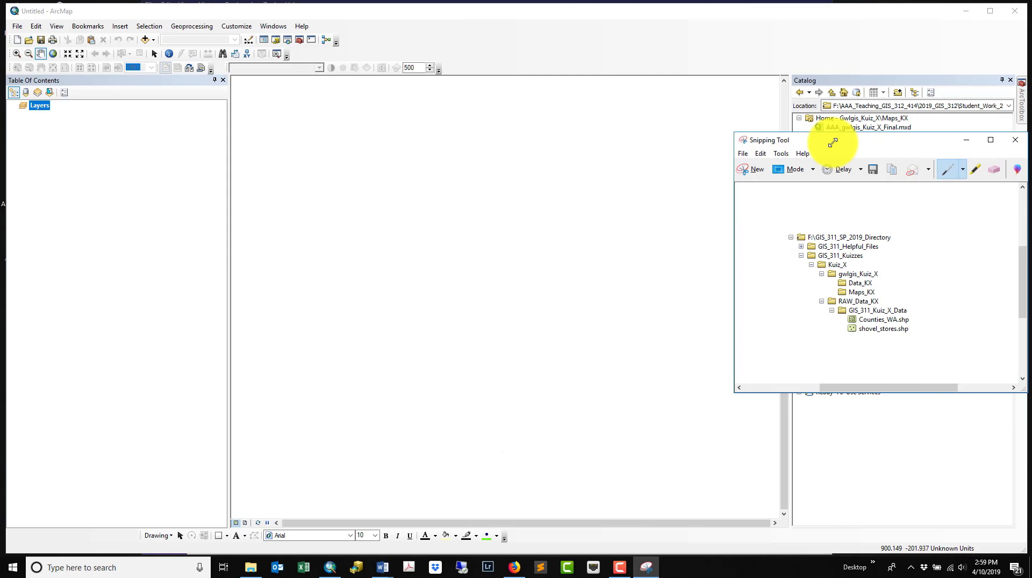
Step: Show the assignment document and To Do.docx side by side in Word to review the cumulative Lab X requirements
click(382, 567)
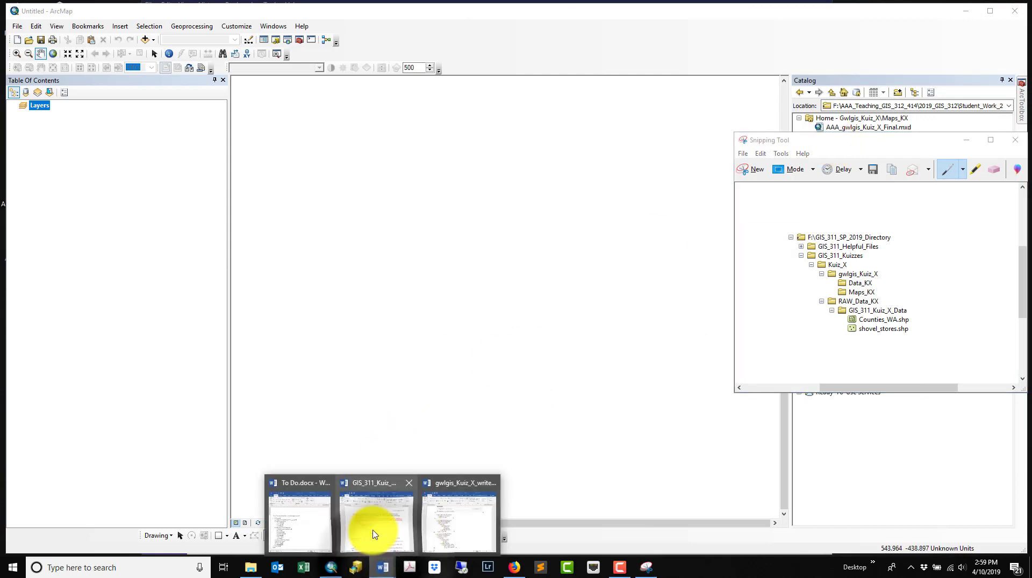
click(385, 502)
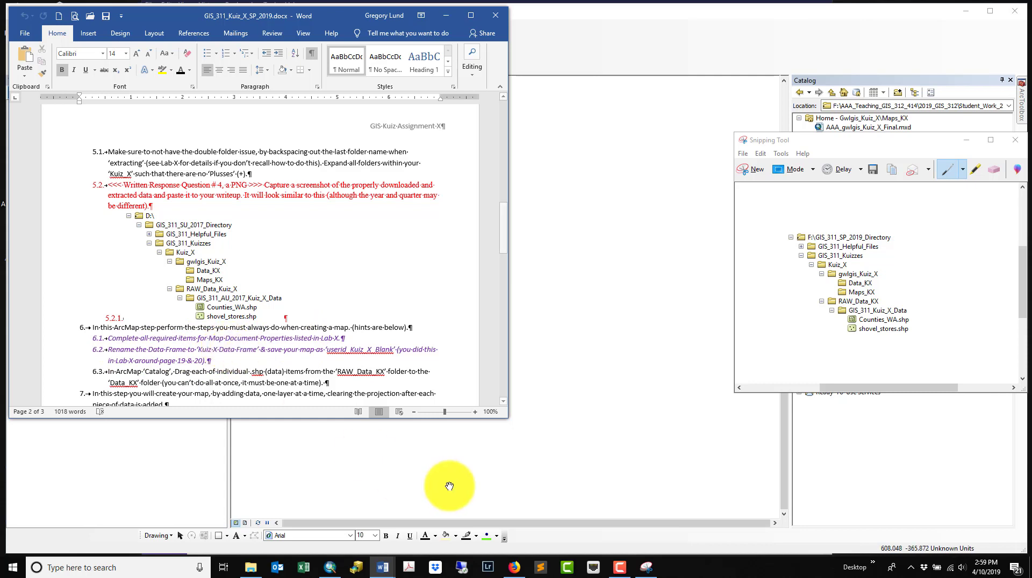
click(385, 569)
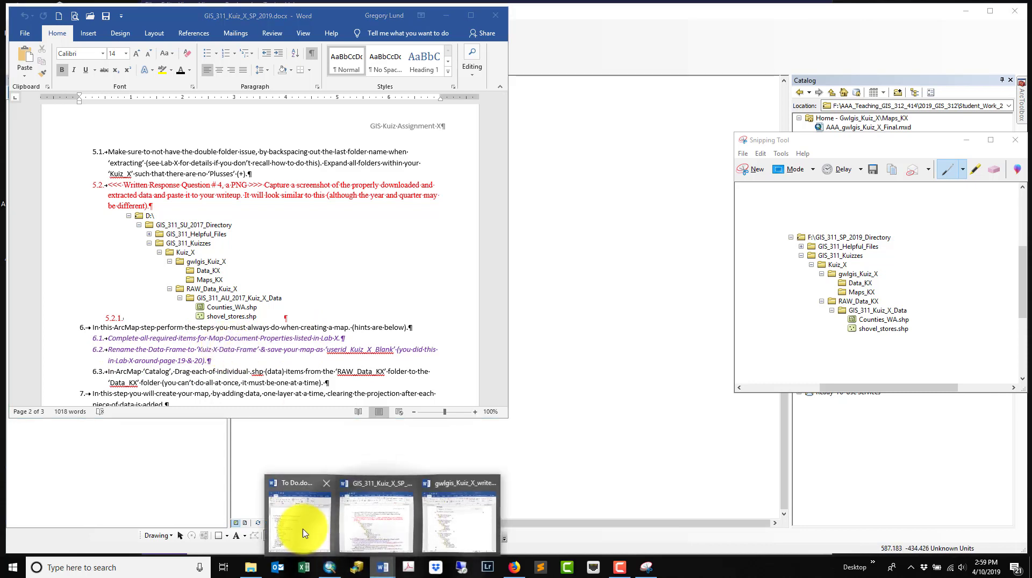
click(299, 512)
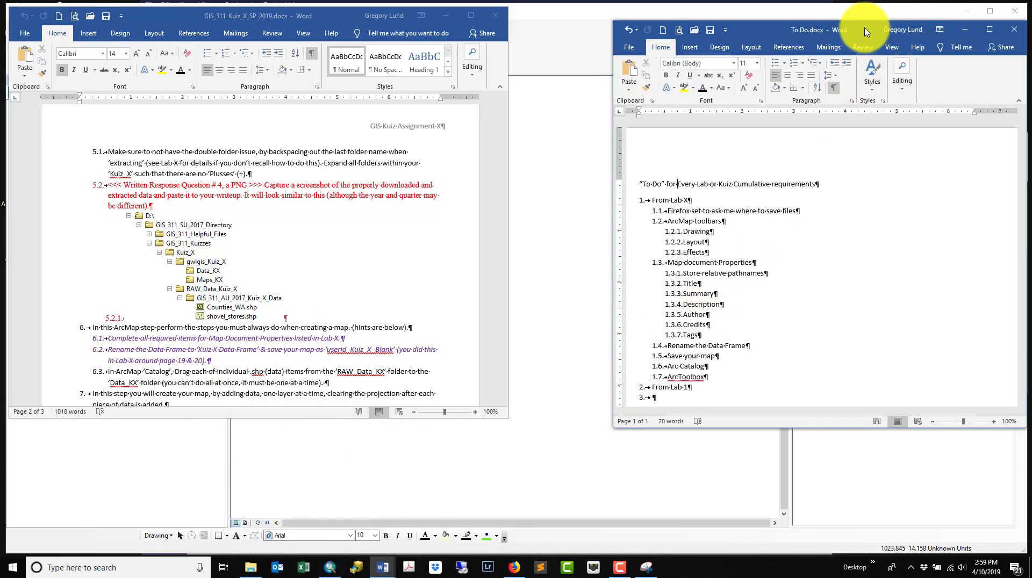
drag(867, 31, 828, 24)
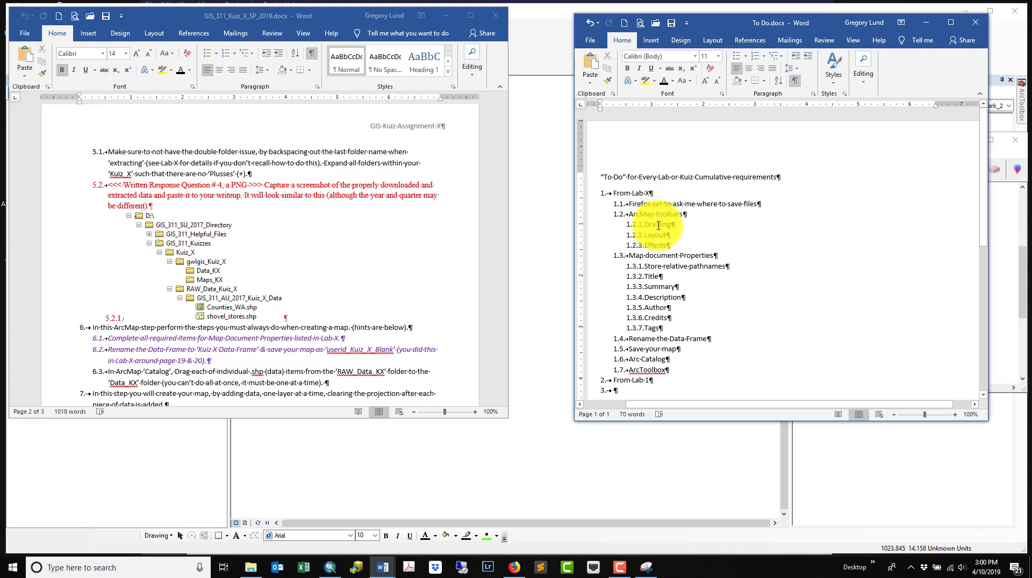
Step: In ArcMap, rearrange the docked toolbars so the Effects toolbar sits on the first row after the Standard toolbar
click(540, 315)
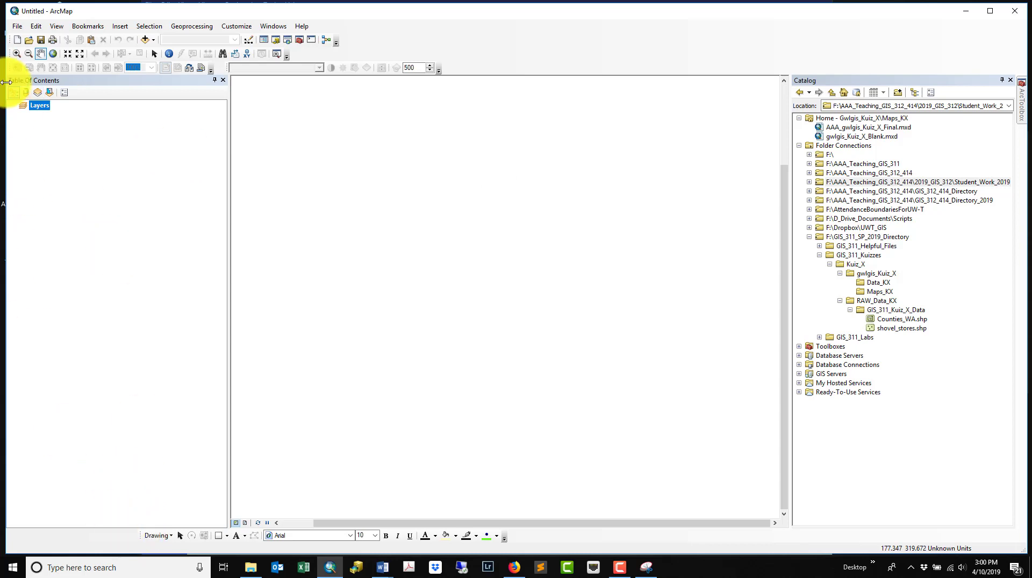
mouse_move(10, 66)
mouse_down()
mouse_move(30, 138)
mouse_move(11, 46)
mouse_move(27, 55)
mouse_move(21, 68)
mouse_up()
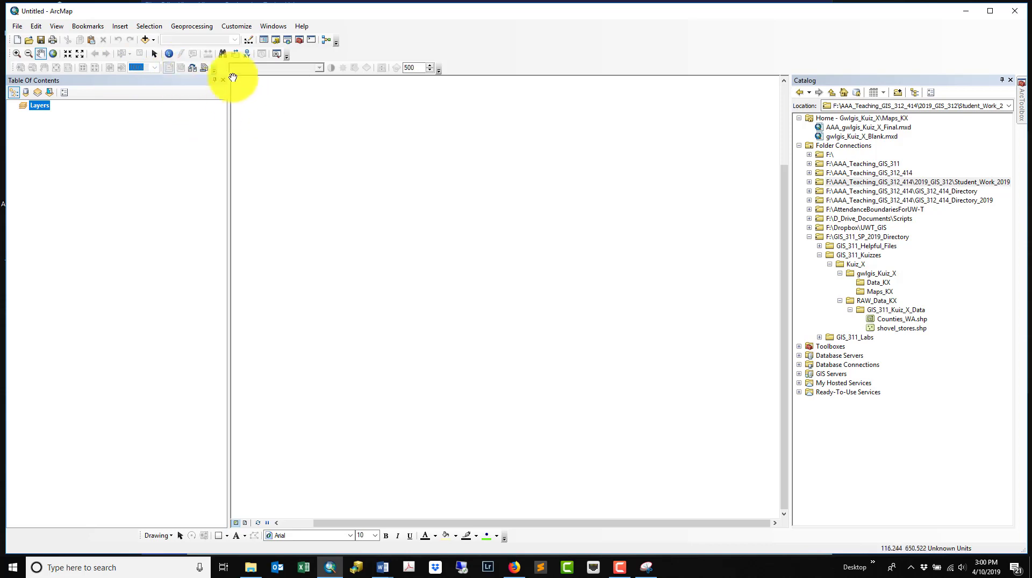
mouse_move(227, 68)
mouse_down()
mouse_move(267, 136)
mouse_move(245, 72)
mouse_move(229, 67)
mouse_up()
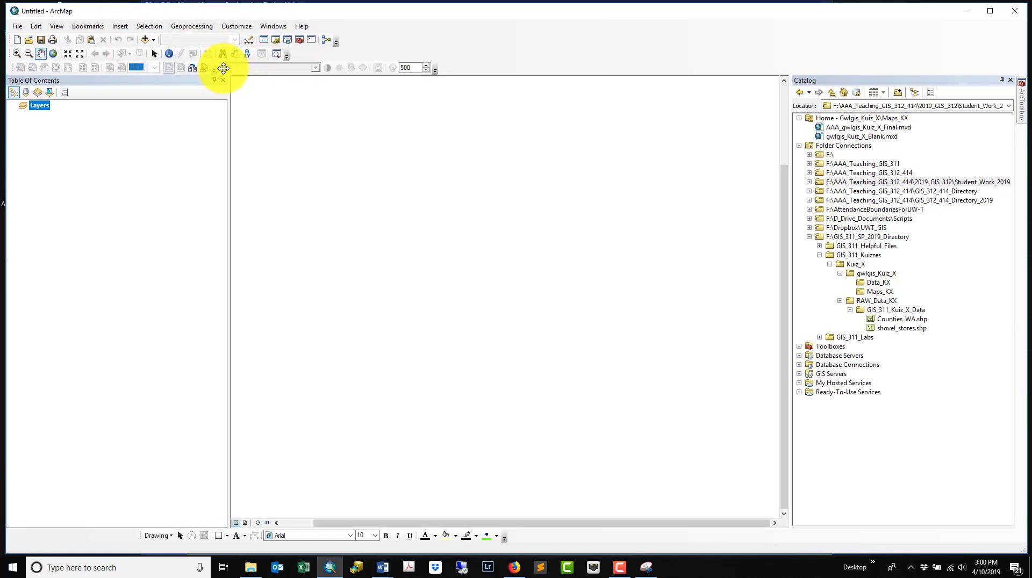
mouse_move(10, 54)
mouse_down()
mouse_move(57, 136)
mouse_move(23, 58)
mouse_move(23, 39)
mouse_move(46, 30)
mouse_move(11, 46)
mouse_move(13, 75)
mouse_move(304, 59)
mouse_move(11, 70)
mouse_move(12, 50)
mouse_move(12, 66)
mouse_move(27, 75)
mouse_move(7, 81)
mouse_move(11, 55)
mouse_move(51, 102)
mouse_move(69, 48)
mouse_move(7, 46)
mouse_move(46, 115)
mouse_move(11, 11)
mouse_move(7, 44)
mouse_move(30, 40)
mouse_move(2, 53)
mouse_move(12, 40)
mouse_up()
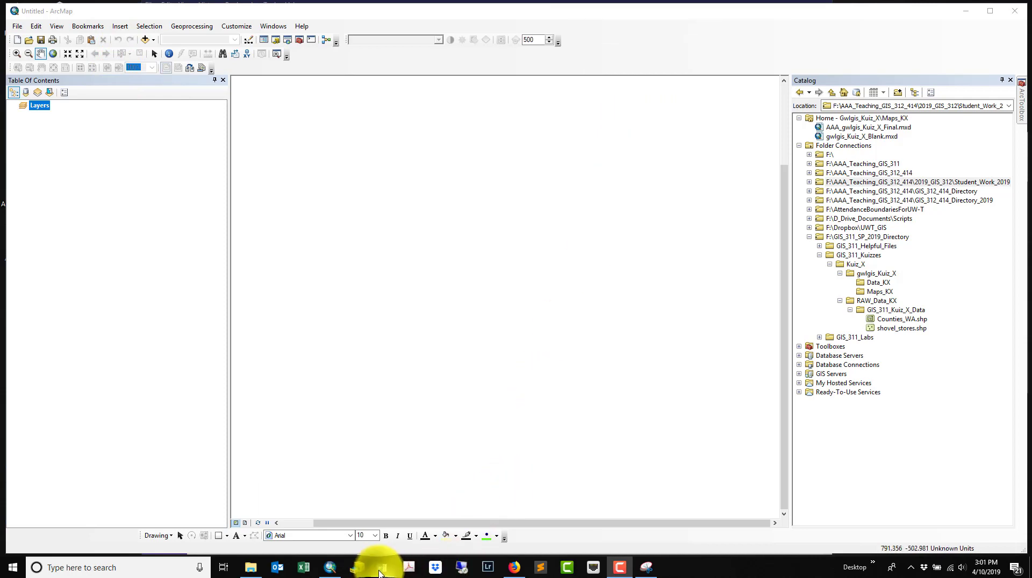
Step: Check the Kuiz X writeup in Word and review the map document requirements listed in To Do.docx
mouse_move(382, 568)
click(461, 528)
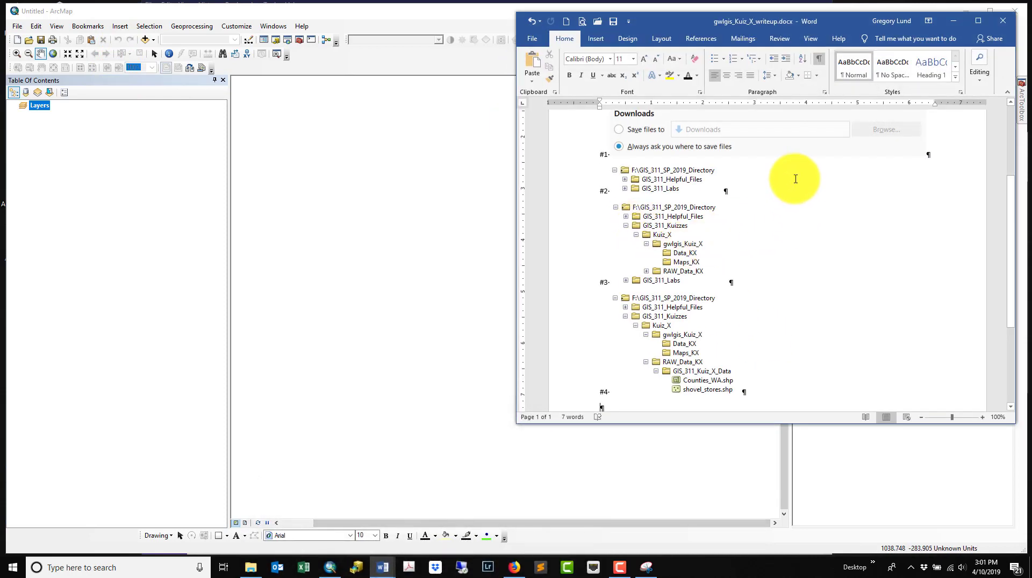
click(384, 564)
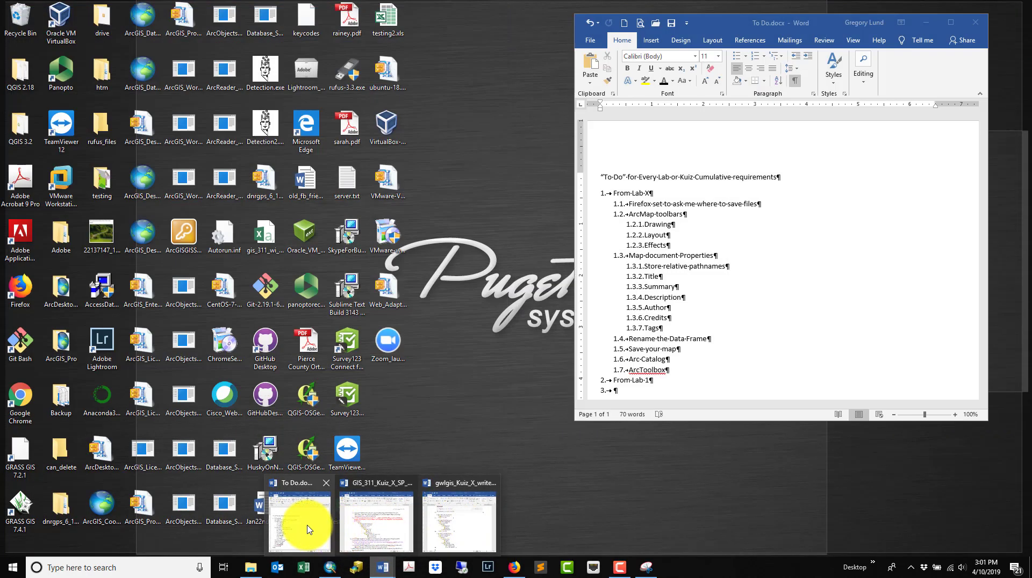
click(309, 529)
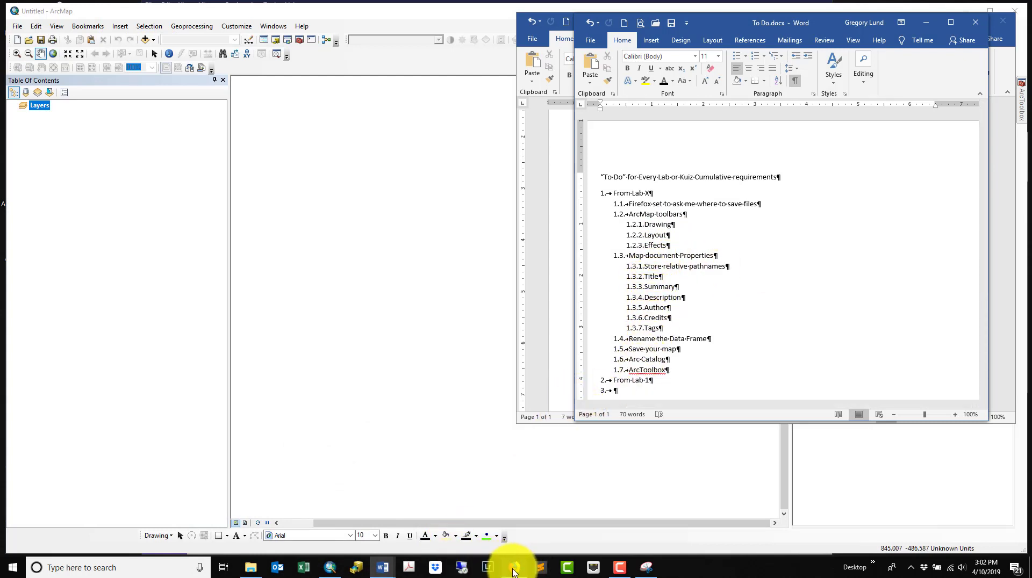
Step: In ArcMap, open the map document properties and enter the title "Kuiz X" and the summary "My First Kuiz, data management"
click(329, 568)
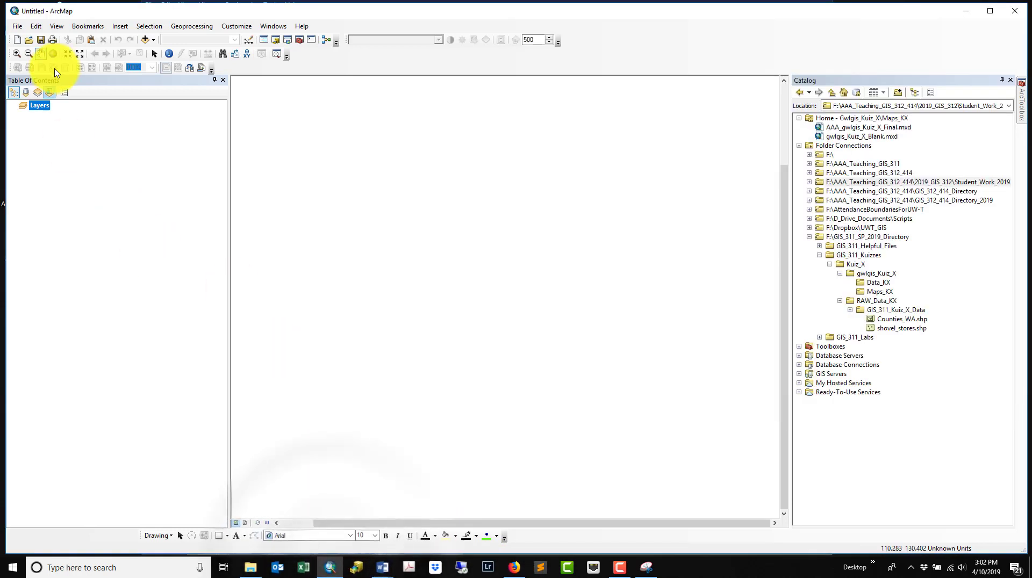
click(17, 26)
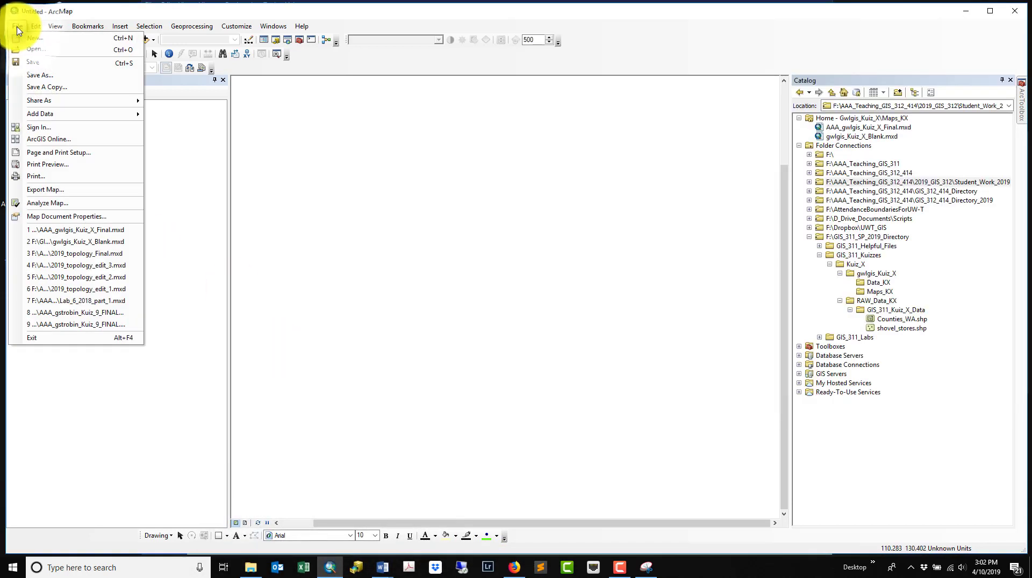
click(60, 217)
click(511, 173)
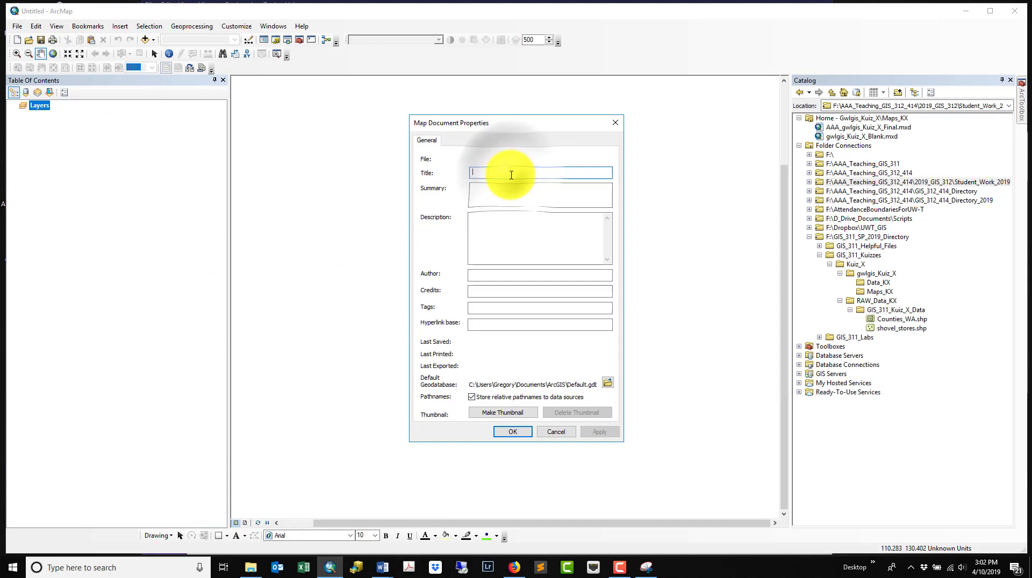
text(Kuiz, data management)
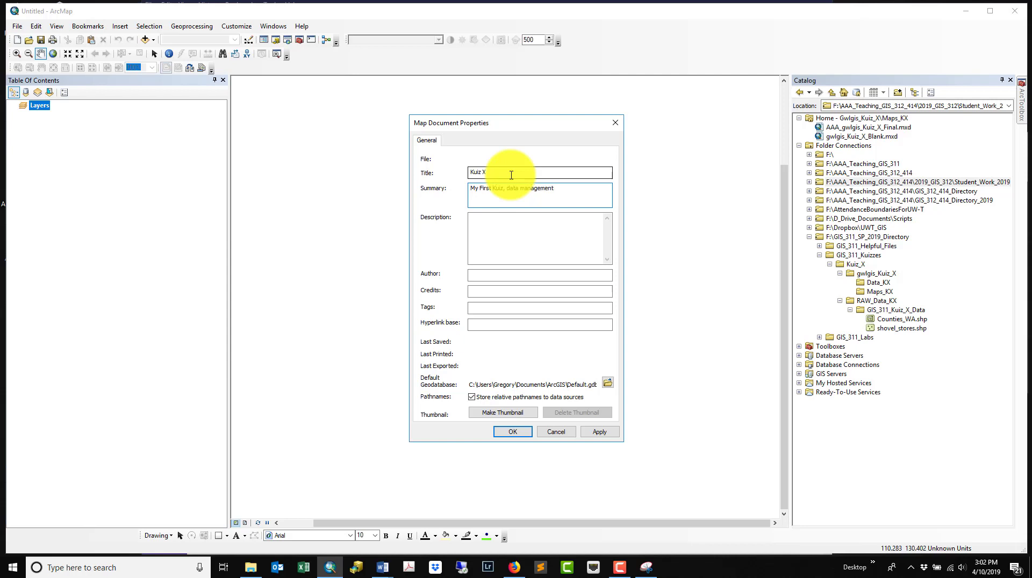
Step: Copy the introductory "Use 'Lab_X' directions" paragraph from GIS_311_Kuiz_X_SP_2019.docx in Word into the ArcMap map document's description
click(503, 223)
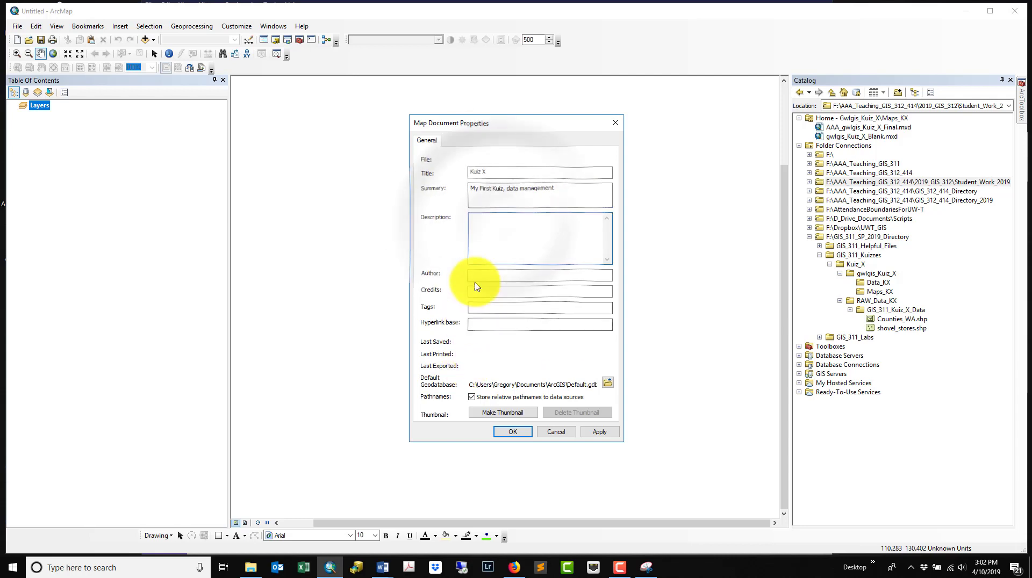
click(382, 567)
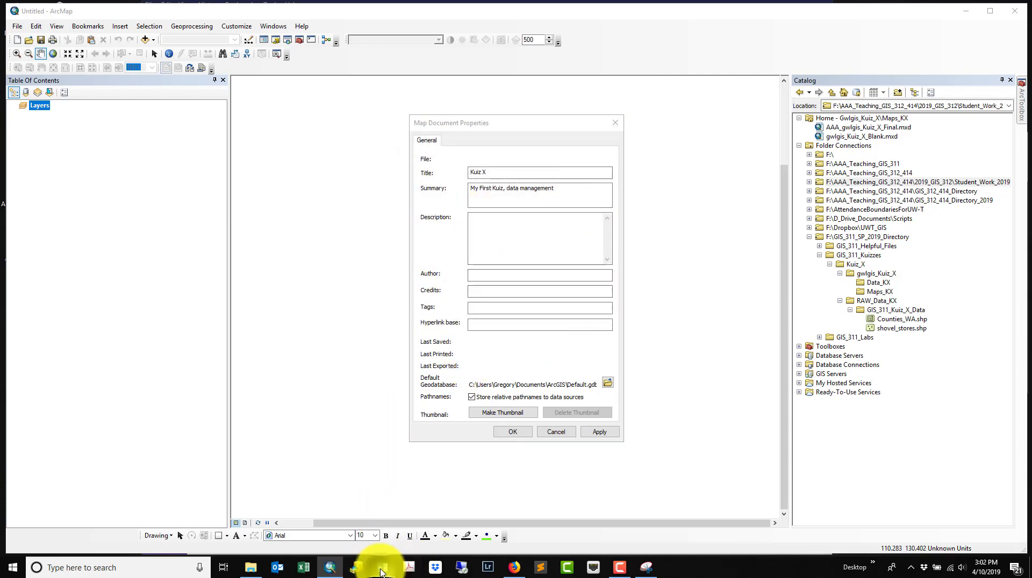
click(376, 524)
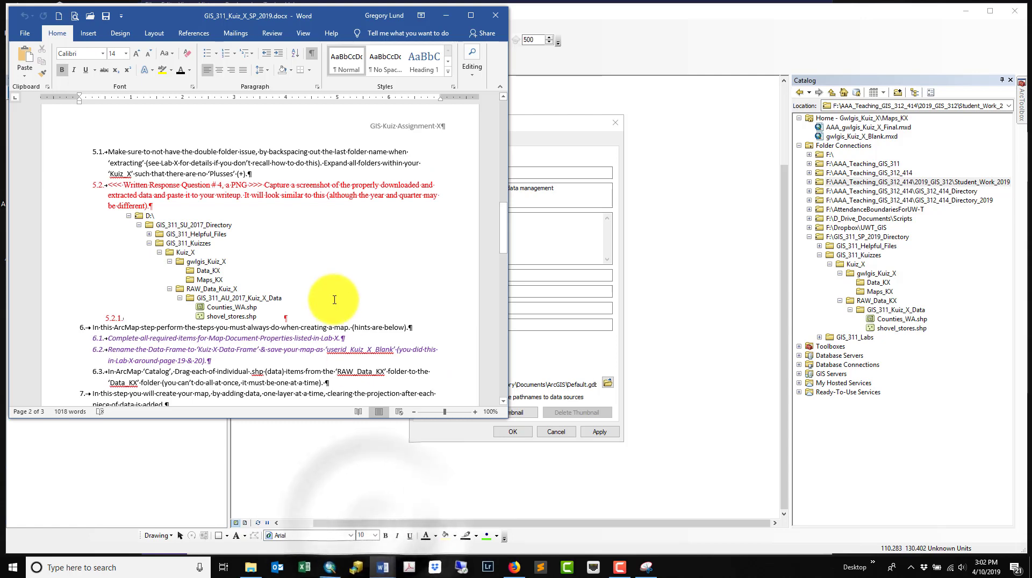
scroll(334, 299, up, 5)
drag(503, 219, 500, 127)
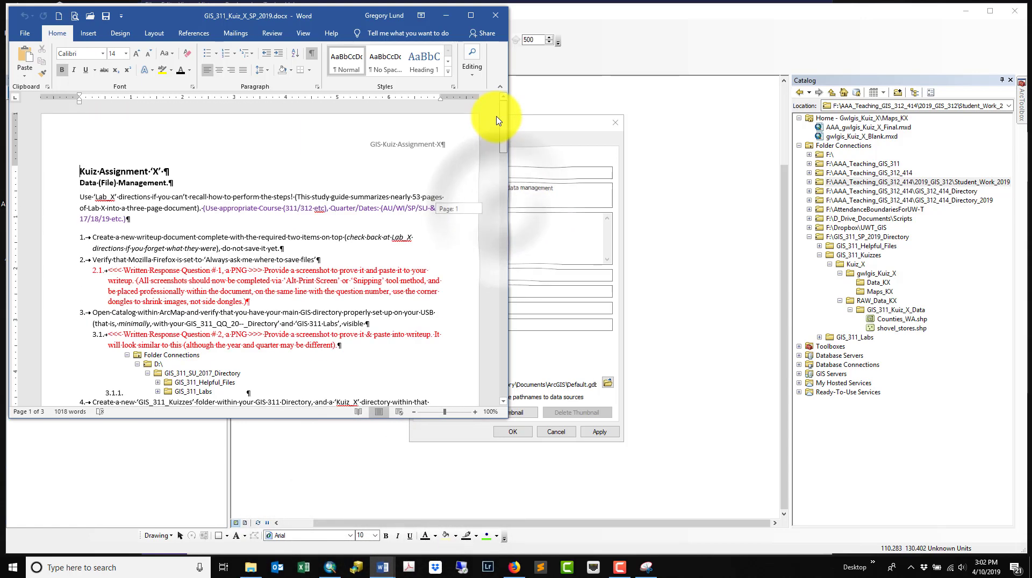
double_click(80, 203)
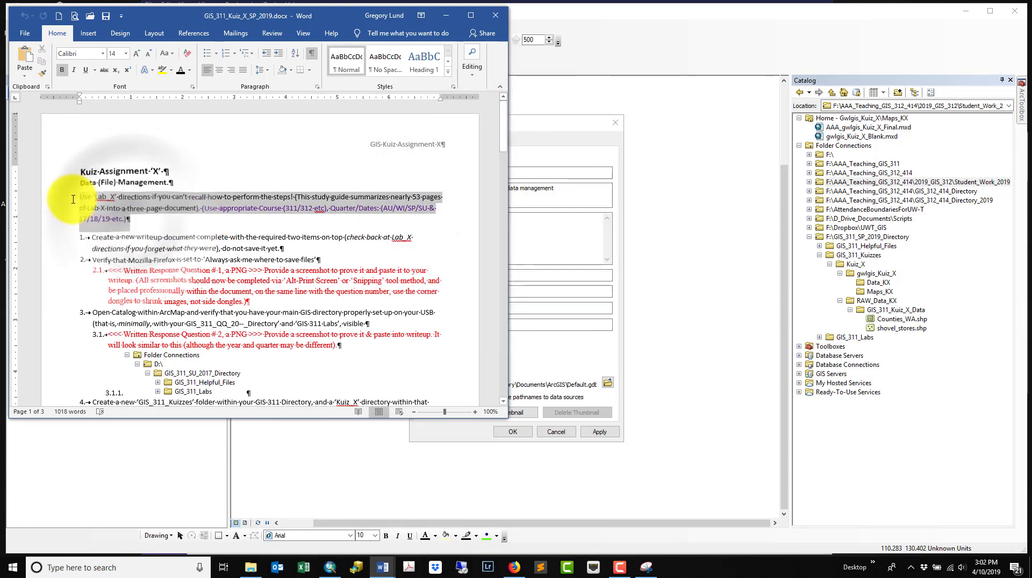
key(ctrl+c)
click(532, 237)
key(ctrl+v)
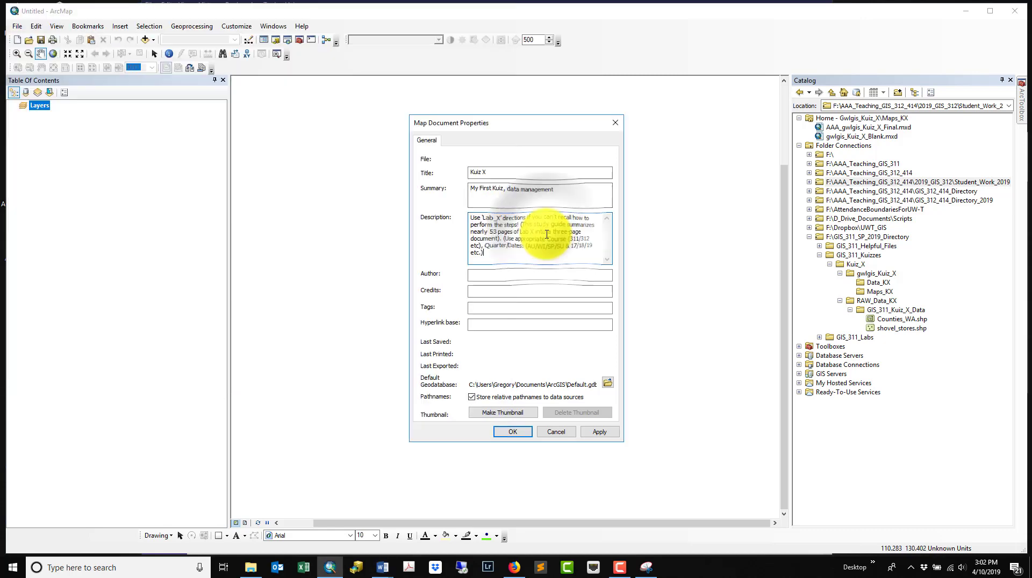
Step: Enter the author's full name, credits "UWT, GIS 311 Data Kuiz X" and tags "GIS, UWT, 311", and accept the map document properties
click(523, 276)
text(Gregory Lund)
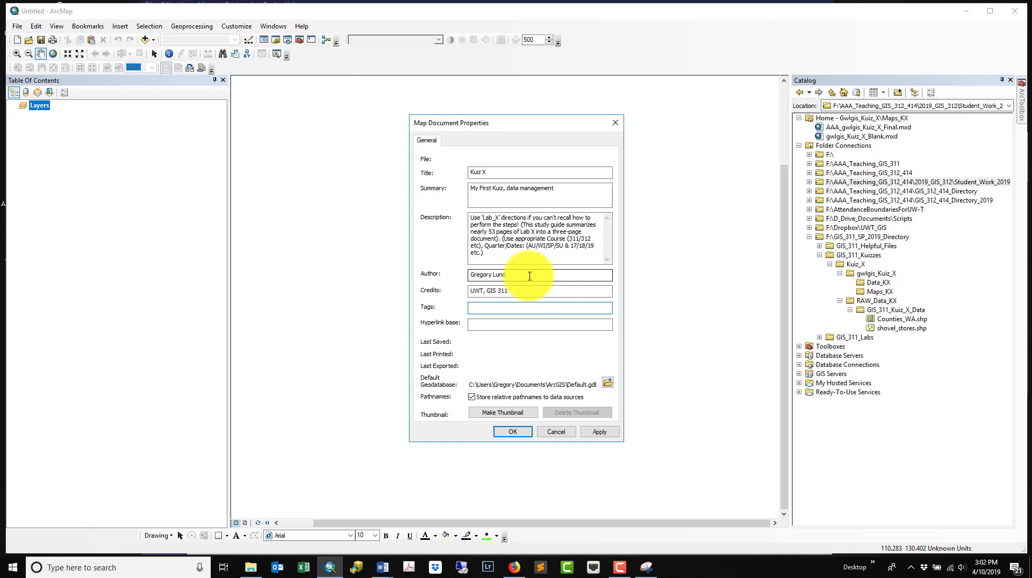
click(518, 290)
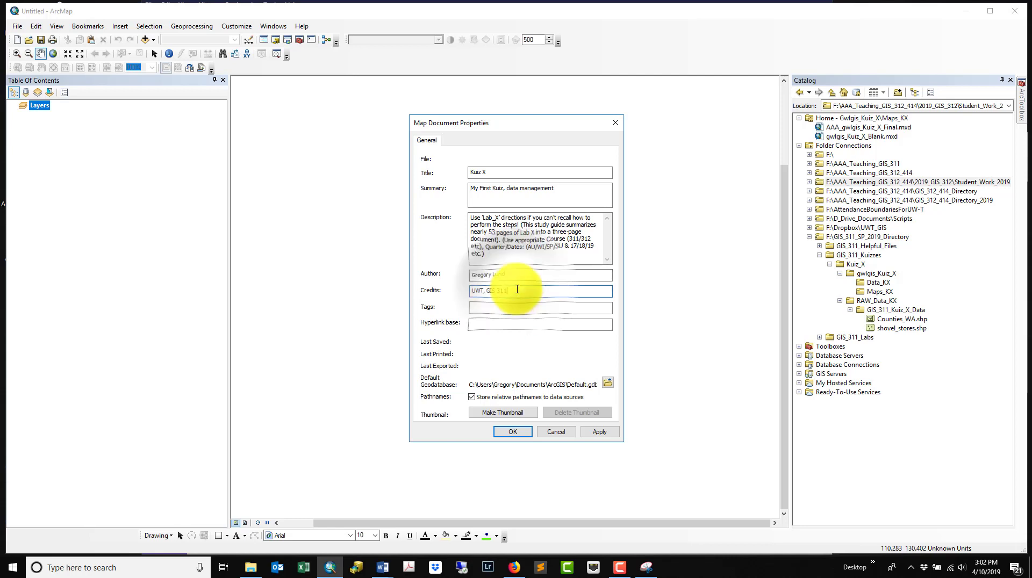
text(Data Kuiz x)
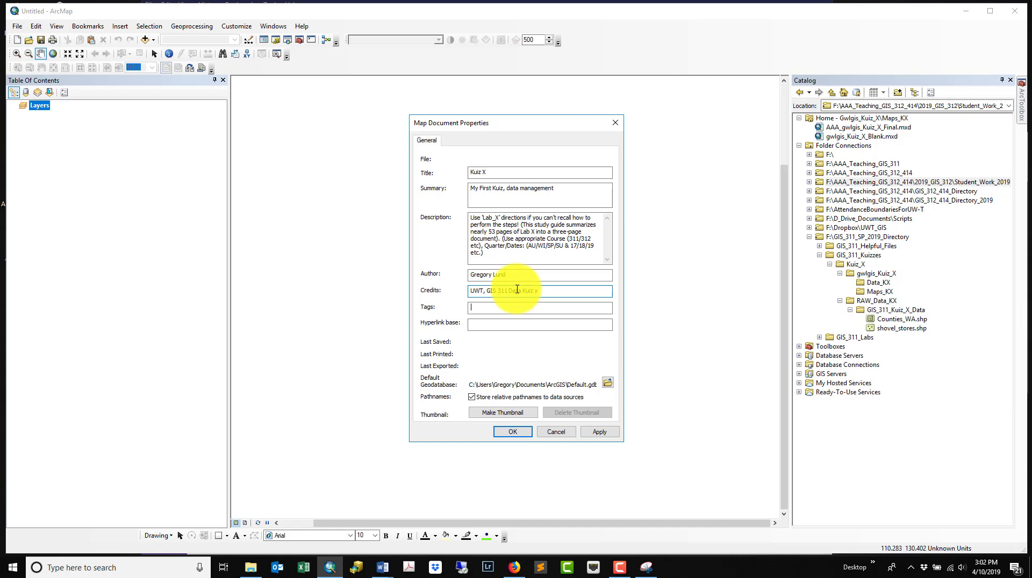
click(544, 290)
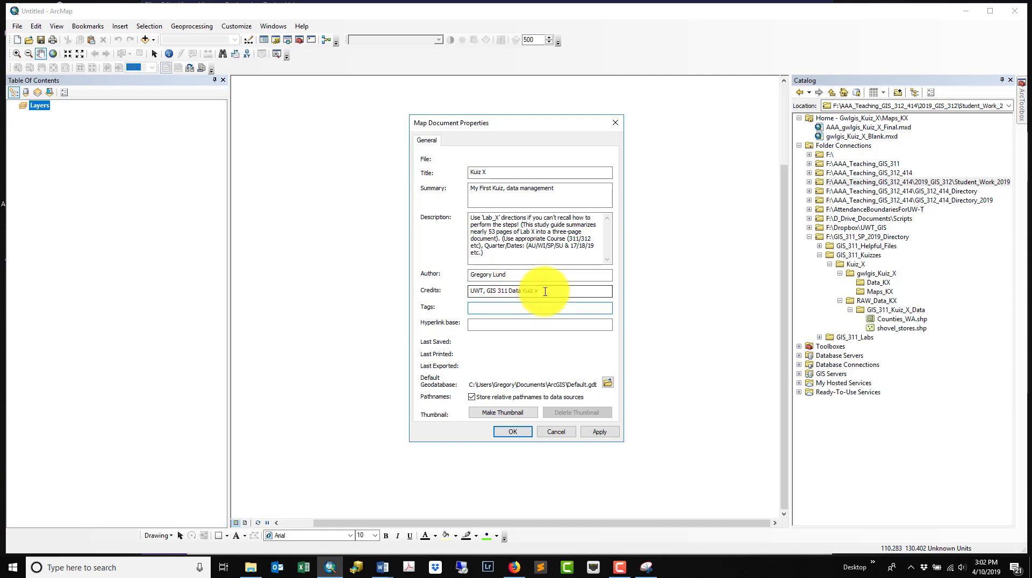
key(BackSpace)
text(X)
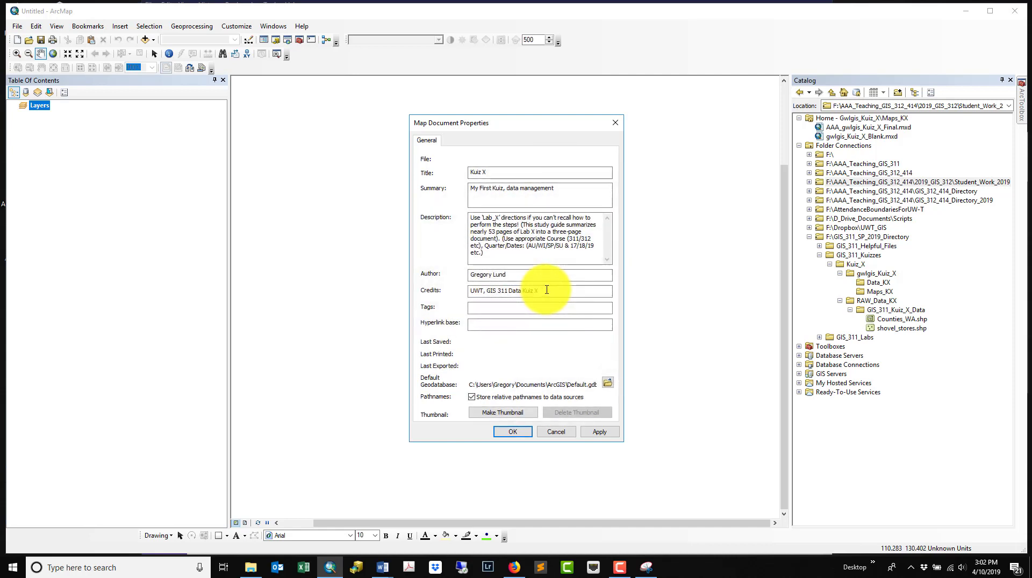
text(GIS, UWT, 311)
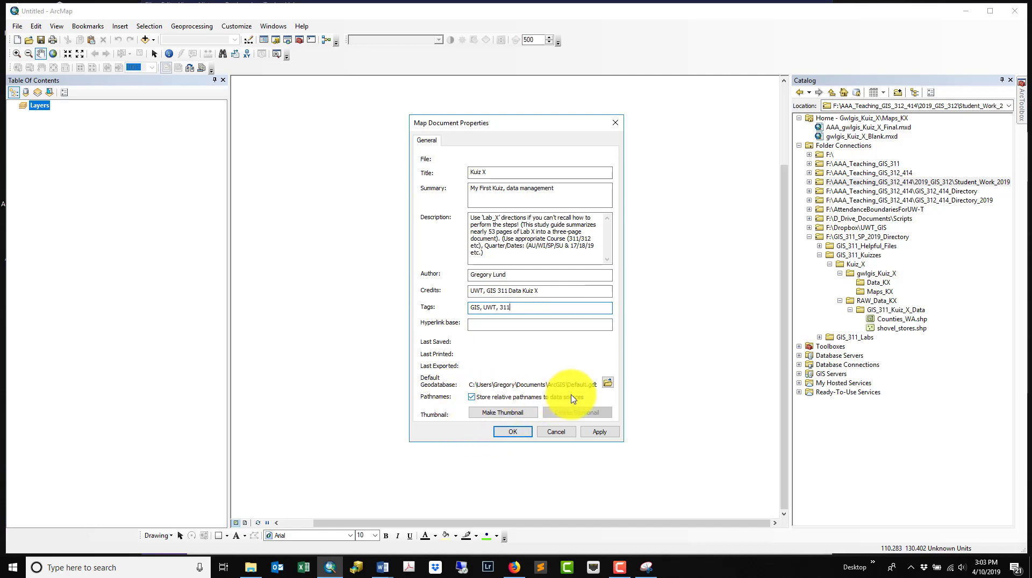
click(513, 433)
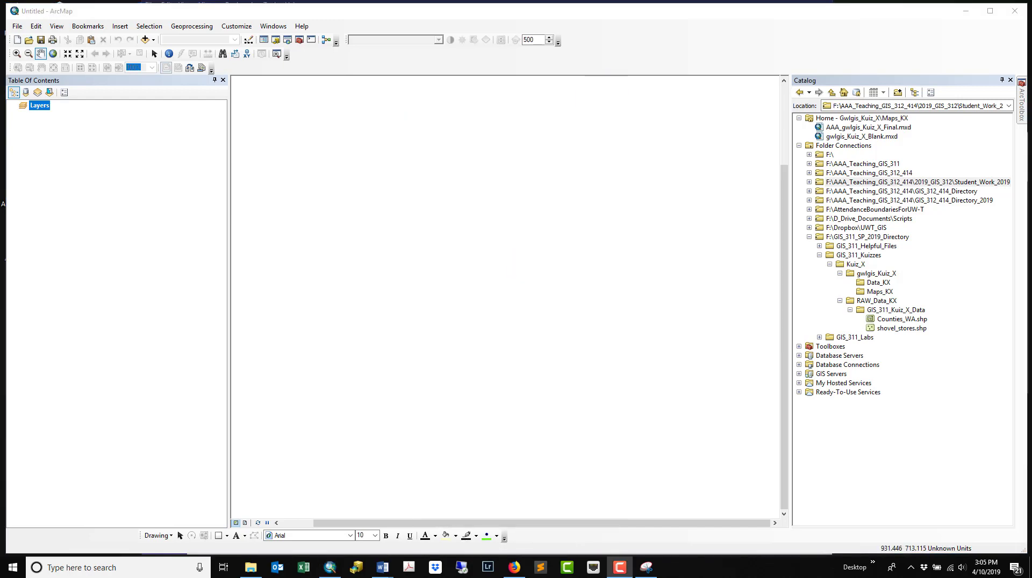
Step: Check the assignment in Word and rename the Layers data frame in ArcMap to "Kuiz X Data Frame"
mouse_move(378, 573)
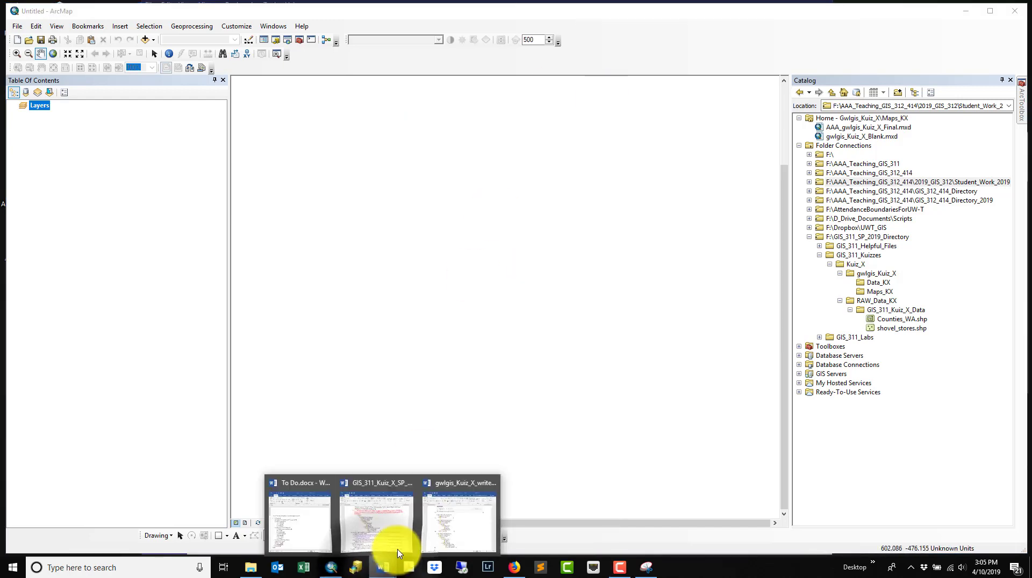
click(328, 518)
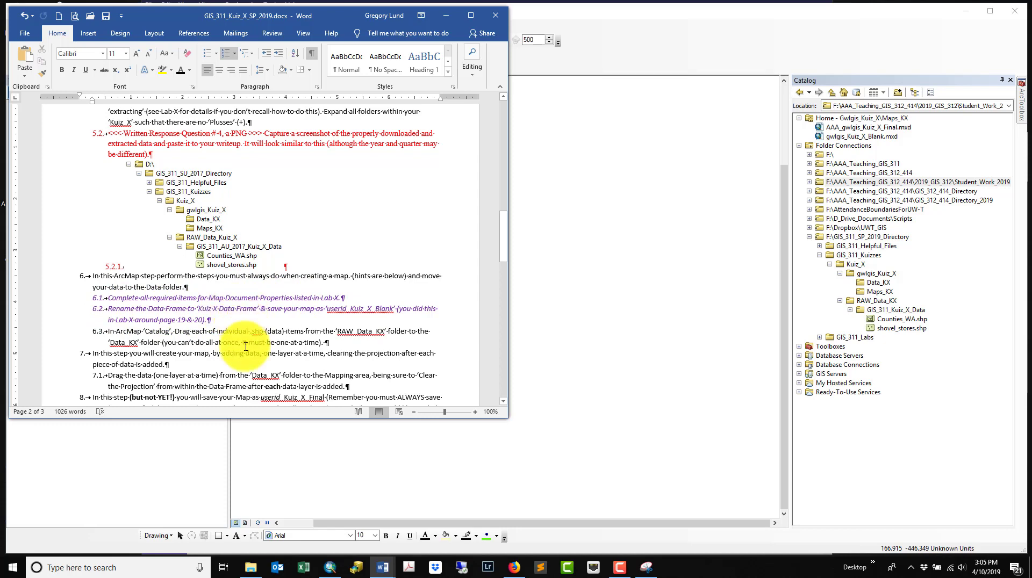
click(576, 292)
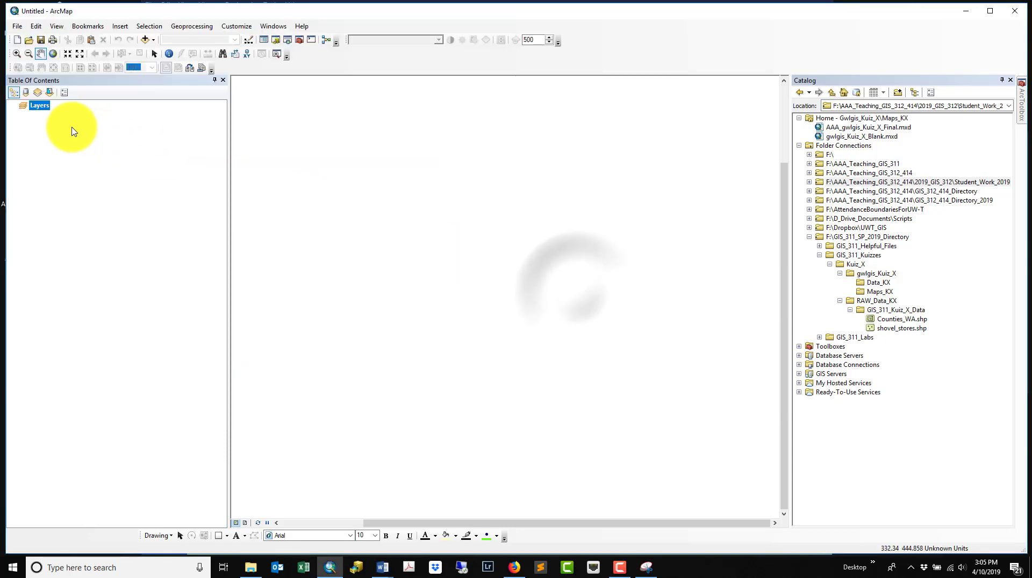
click(44, 107)
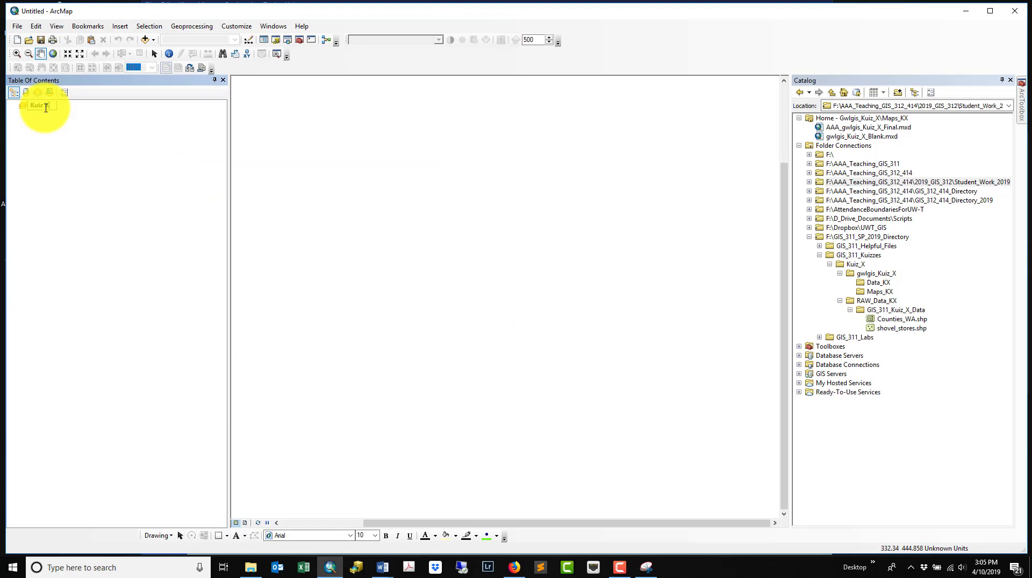
text(Kuiz X Data Frame)
key(Return)
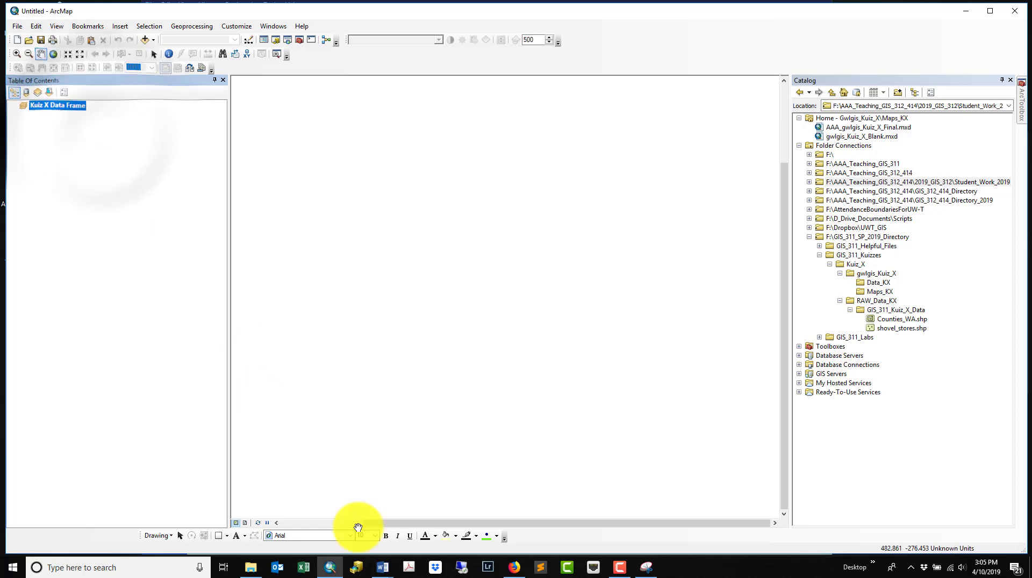
Step: Following assignment step 6.3 in Word, move Counties_WA.shp and shovel_stores.shp one at a time from the RAW_Data_KX folder to Data_KX in ArcMap's Catalog
mouse_move(379, 565)
click(364, 516)
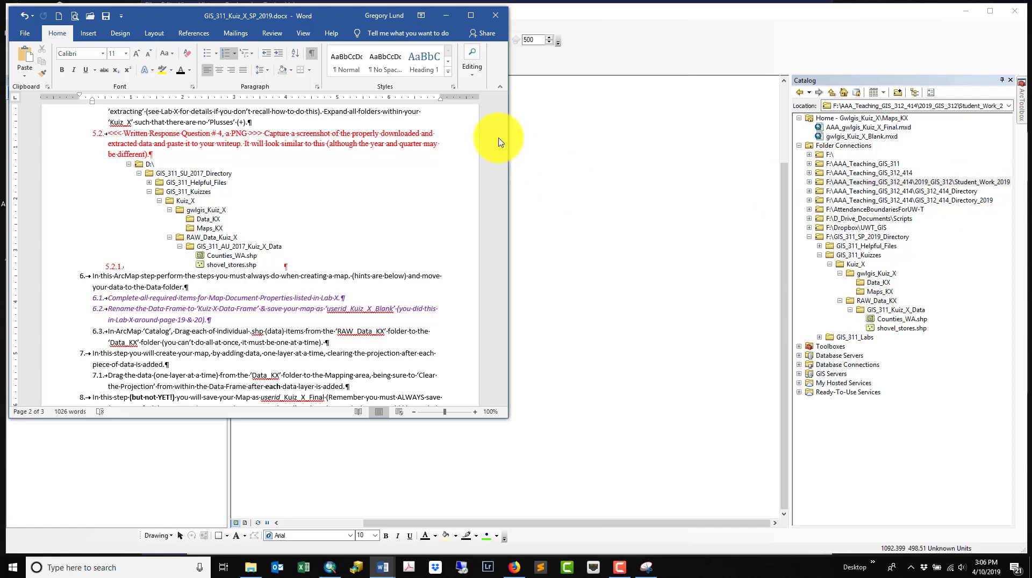
click(774, 374)
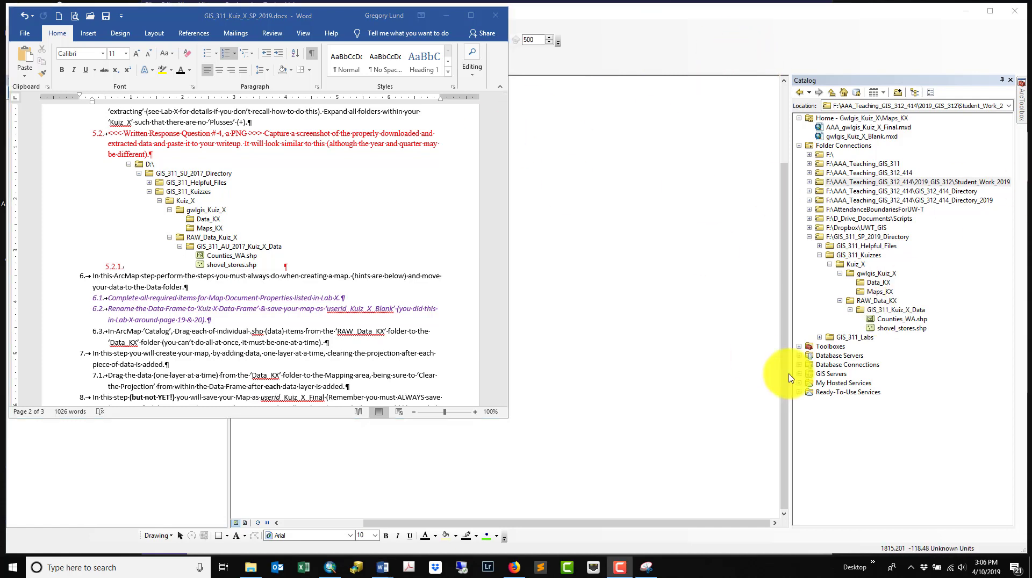
mouse_move(887, 329)
mouse_down()
mouse_move(880, 283)
mouse_move(891, 314)
mouse_up()
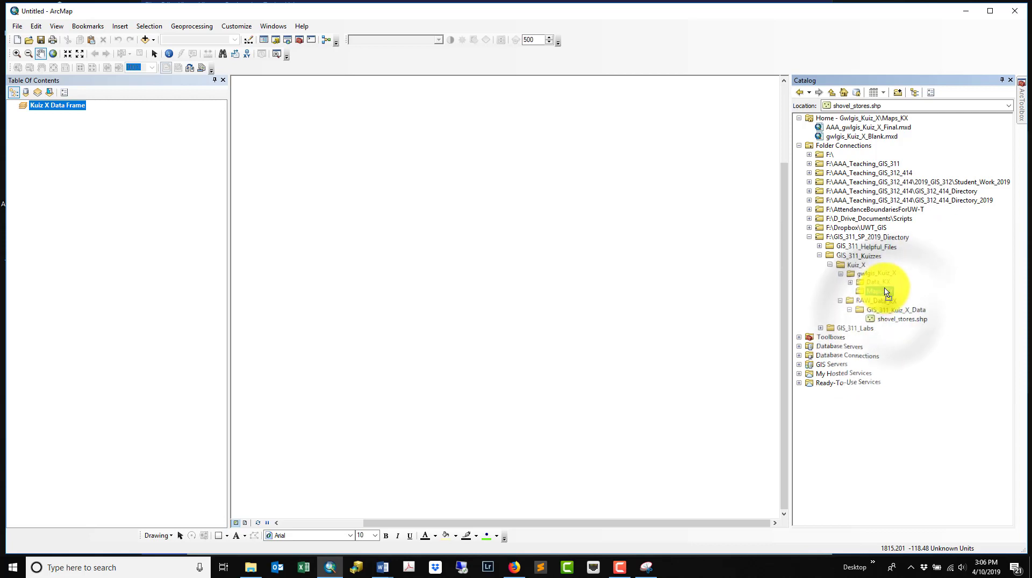
click(892, 310)
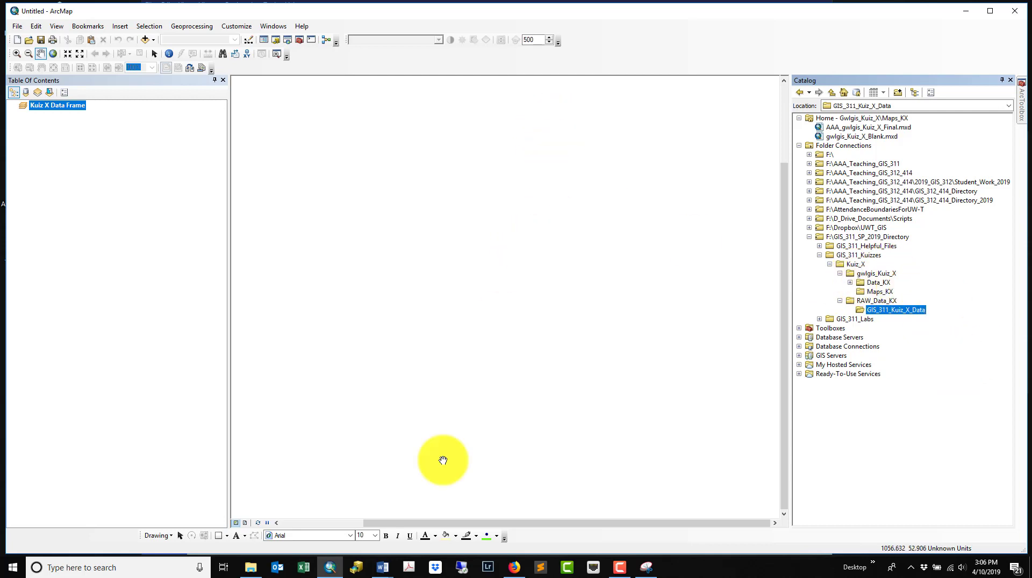
Step: Review step 7 of the assignment in Word and add Counties_WA.shp from the Data_KX folder to the ArcMap map
click(382, 567)
click(365, 525)
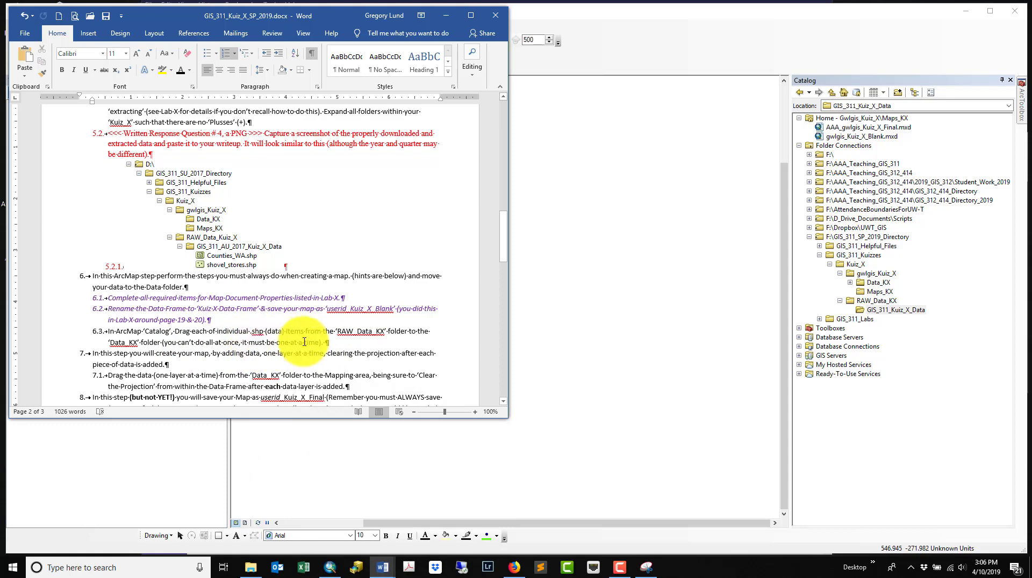
scroll(188, 342, down, 4)
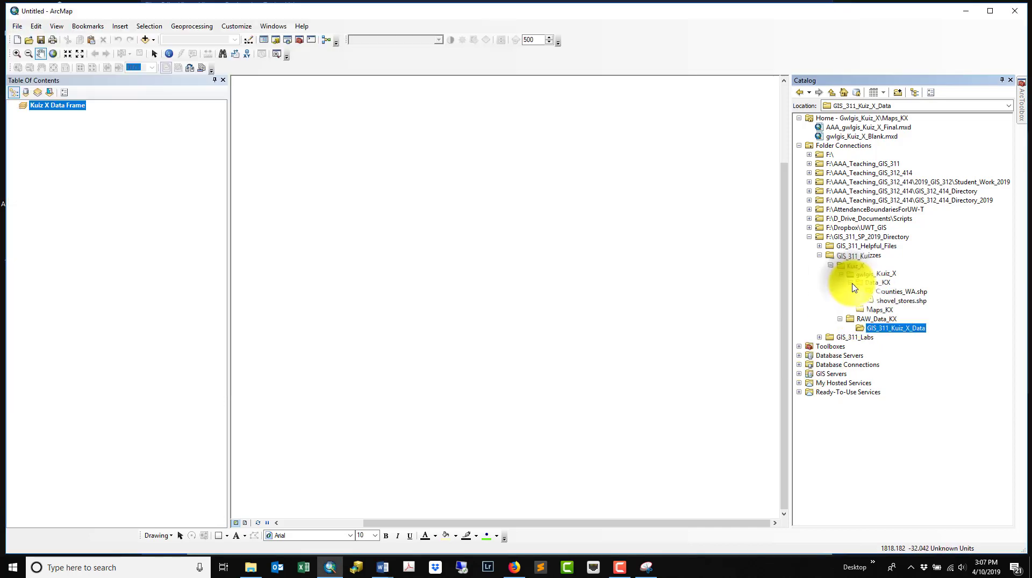
drag(893, 291, 557, 292)
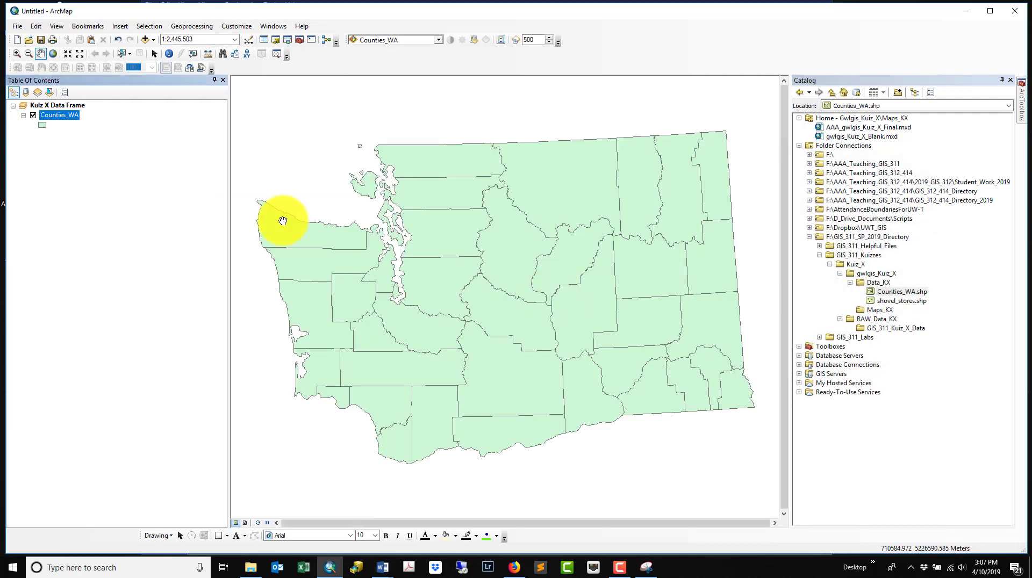
Step: Clear the coordinate system of the Kuiz X Data Frame and apply the change
right_click(59, 109)
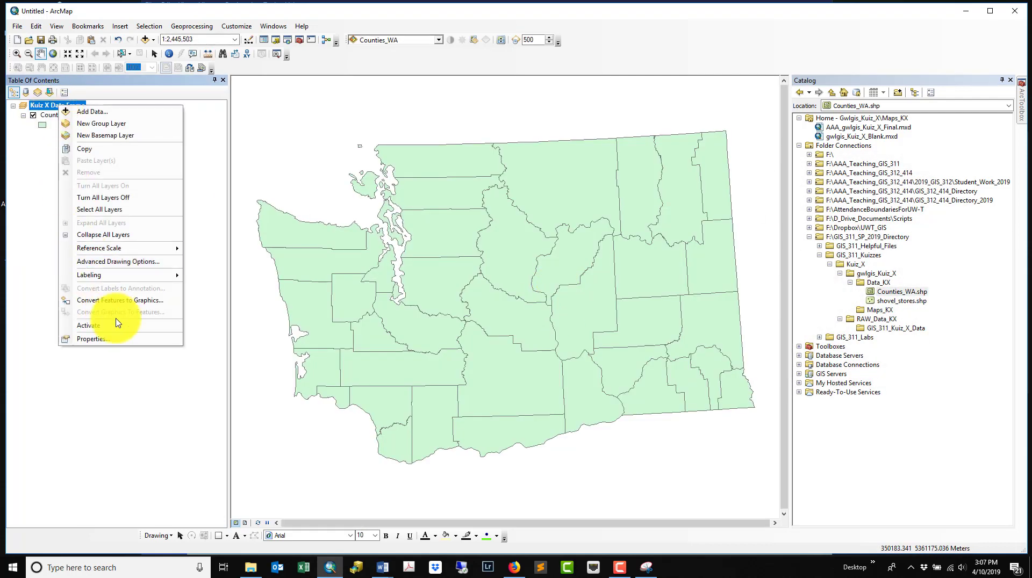
click(127, 340)
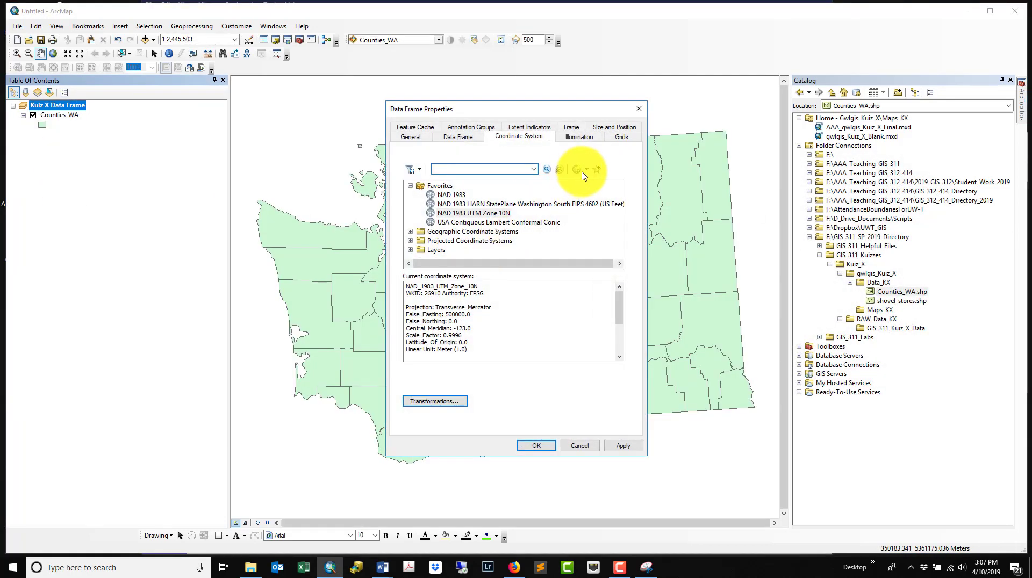
click(464, 136)
click(515, 136)
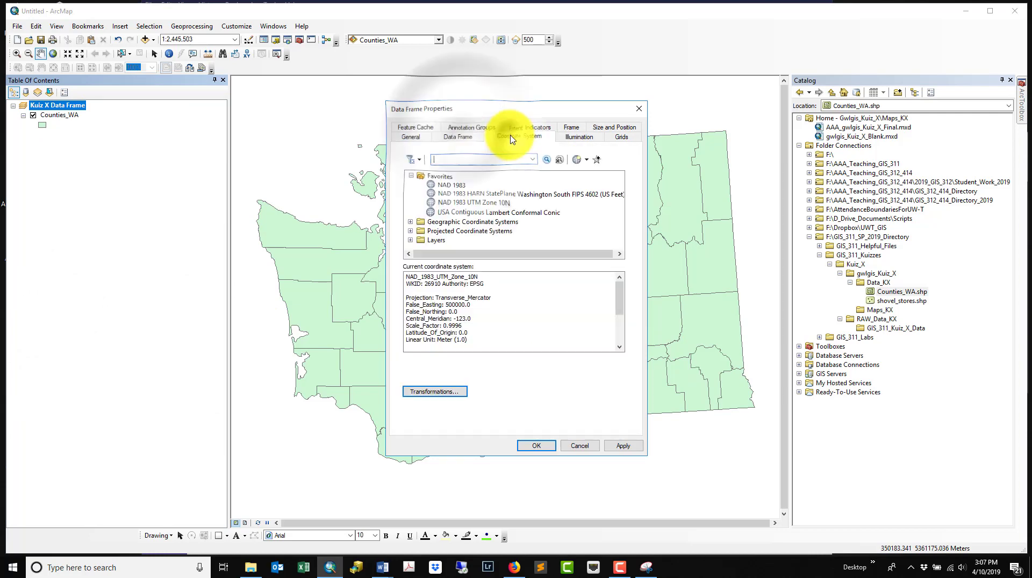
click(586, 160)
click(596, 200)
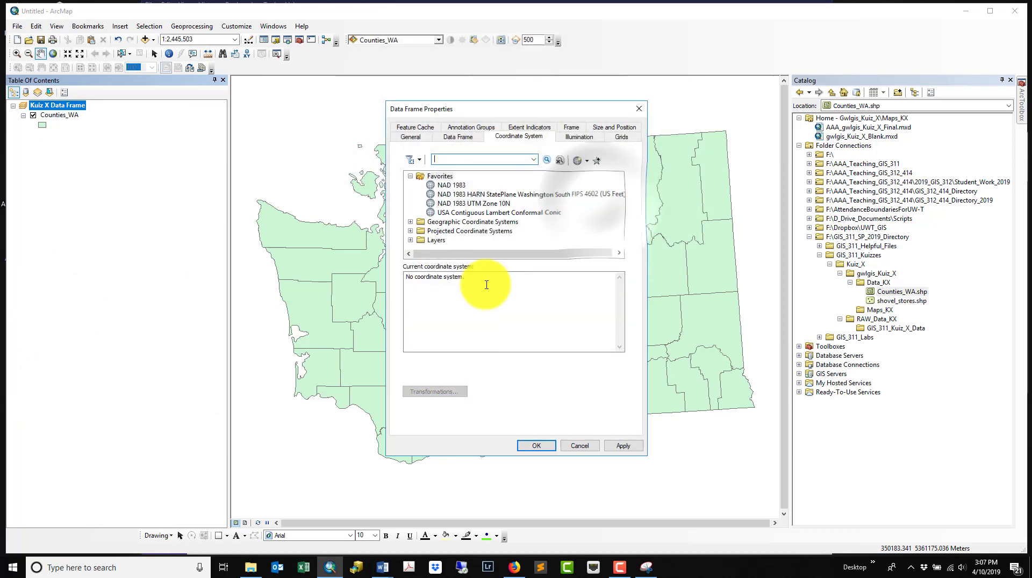
click(624, 446)
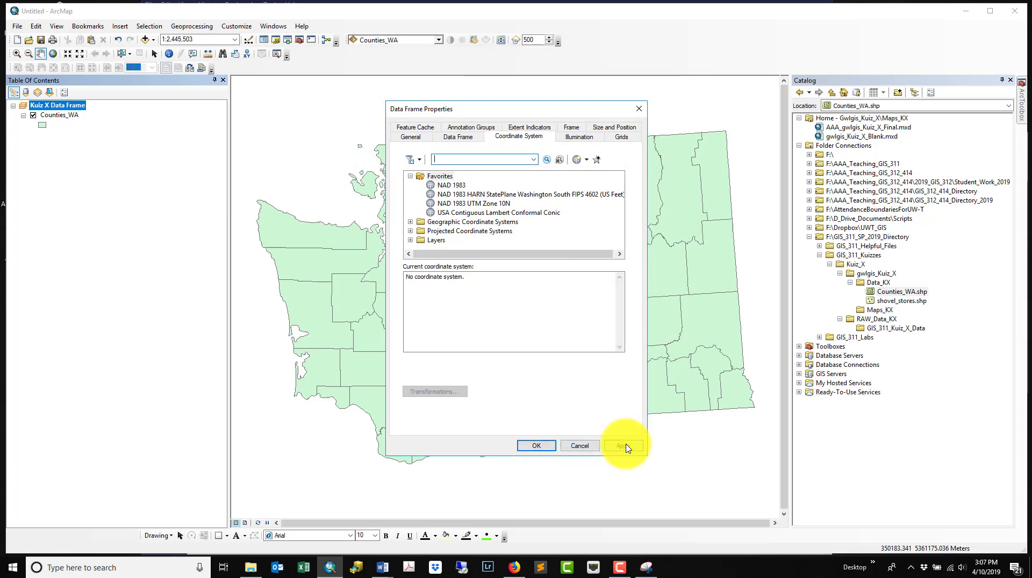
click(537, 445)
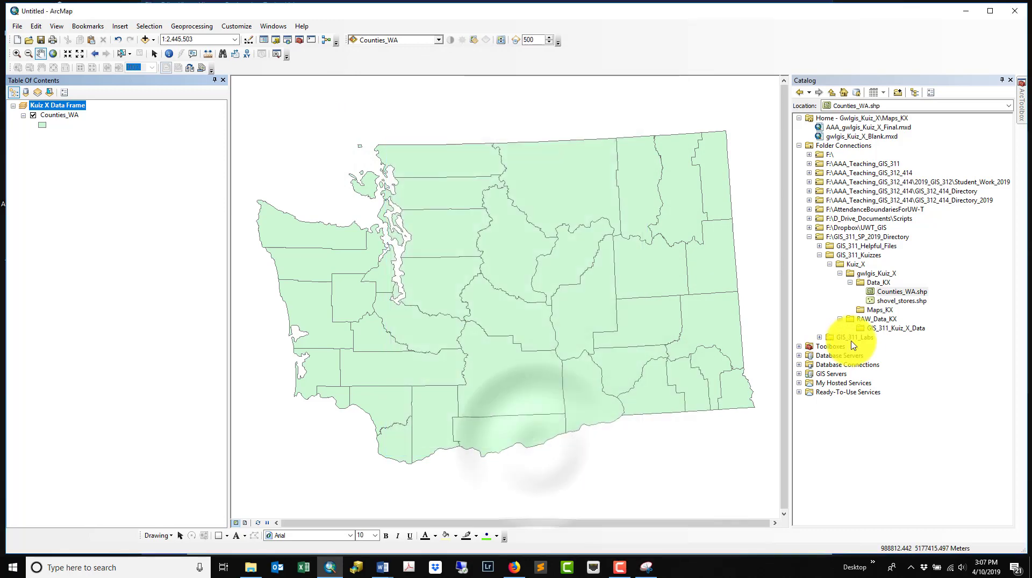
Step: Add shovel_stores.shp from the Data_KX folder to the map and clear the coordinate system of the Kuiz X Data Frame
drag(878, 304, 559, 316)
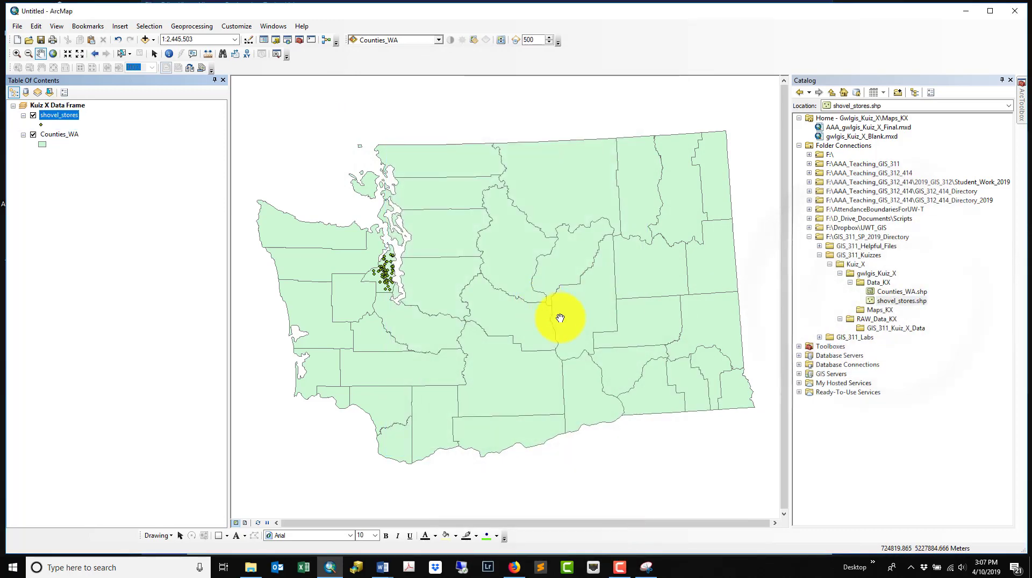
right_click(59, 106)
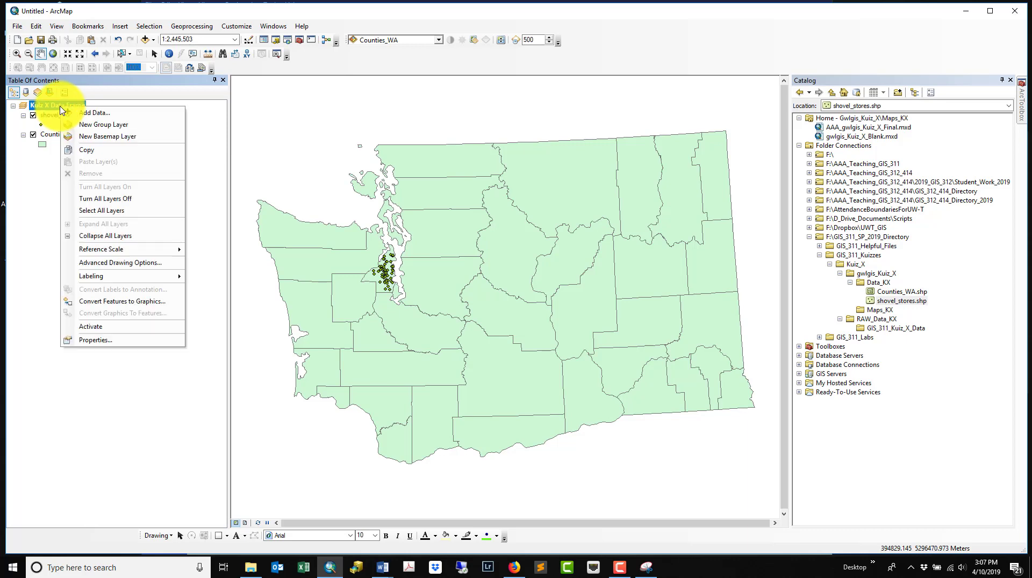
click(124, 342)
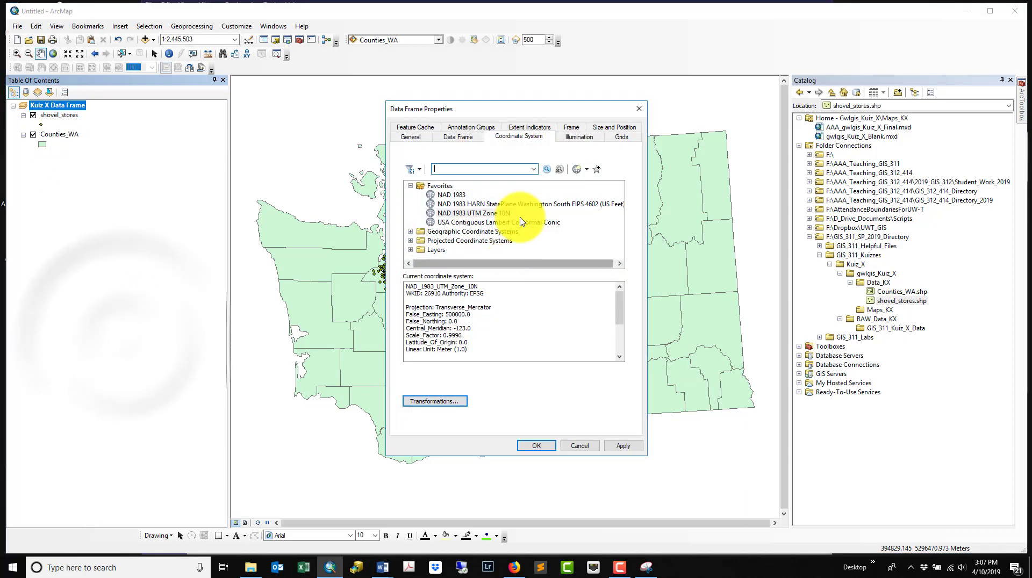
click(588, 169)
click(597, 210)
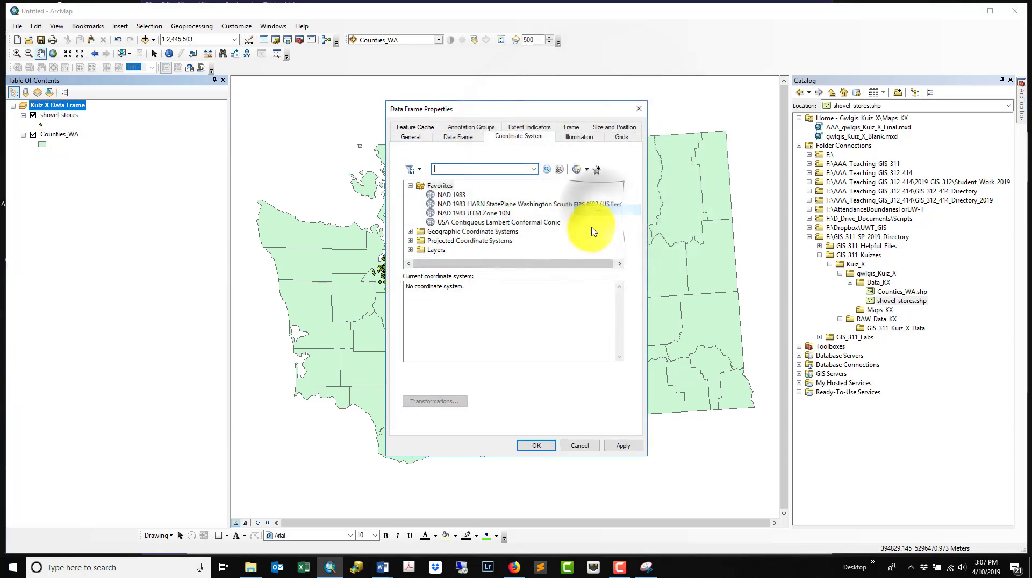
click(626, 445)
click(536, 445)
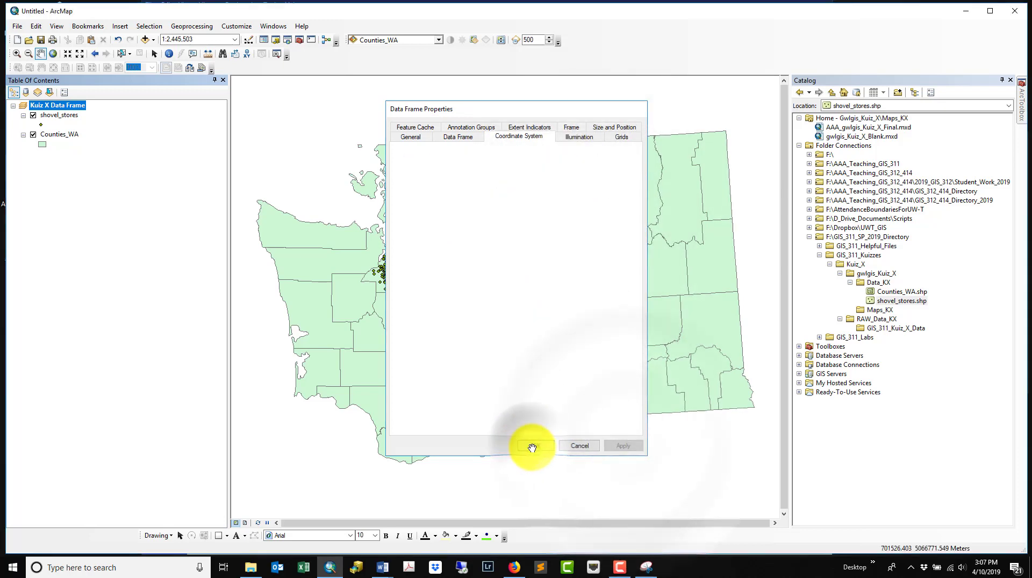
Step: Switch to the GIS_311_Kuiz_X_SP_2019 assignment in Word and correct the map name in step 8 to AAA_userid_Kuiz_X_Final
mouse_move(381, 573)
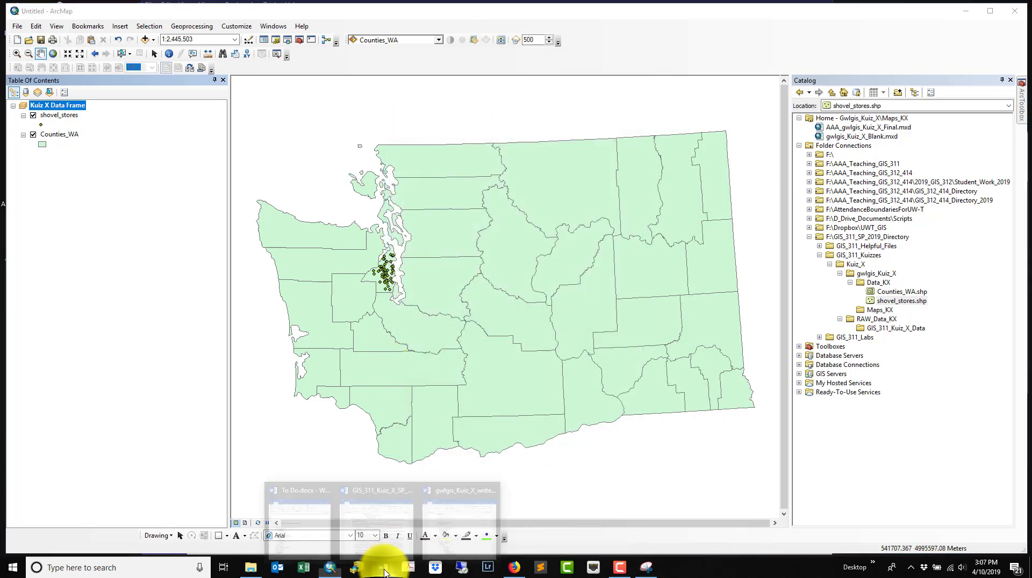
click(377, 522)
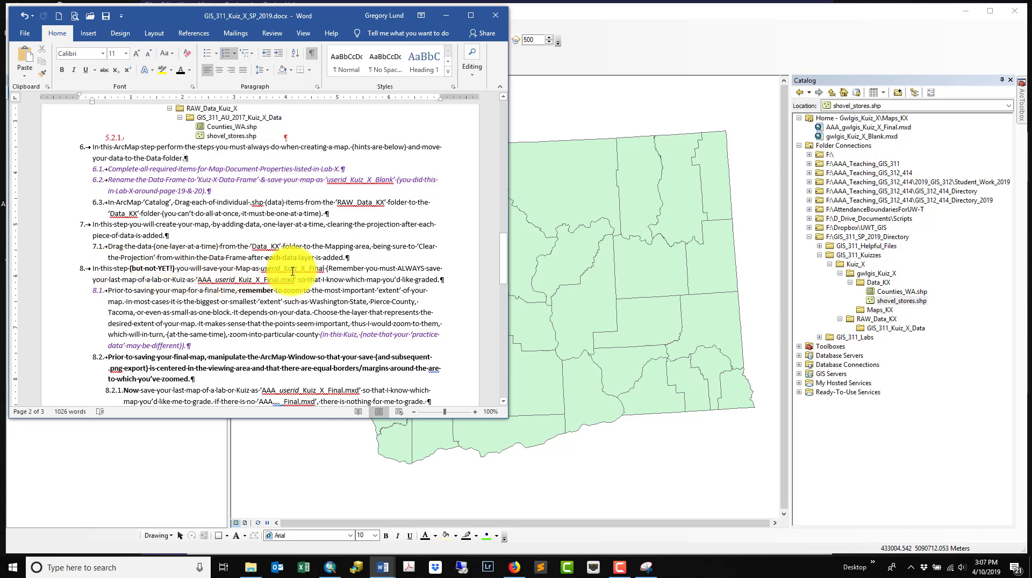
click(263, 268)
text(')
key(BackSpace)
text(_)
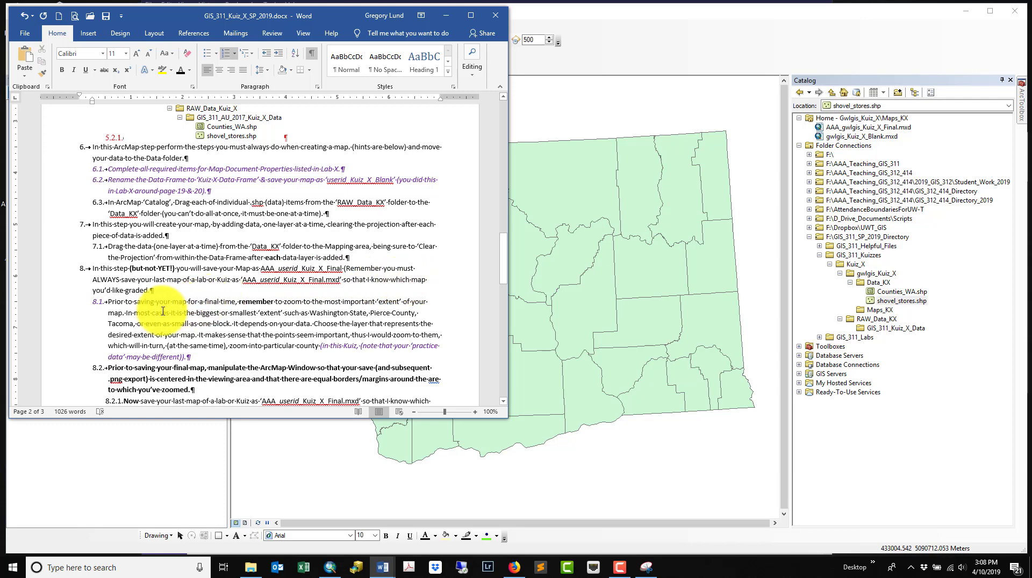
Step: Read steps 8.1 and 8.2, return to ArcMap, zoom to the shovel_stores layer at 1:300,000 and center its points
scroll(177, 305, down, 3)
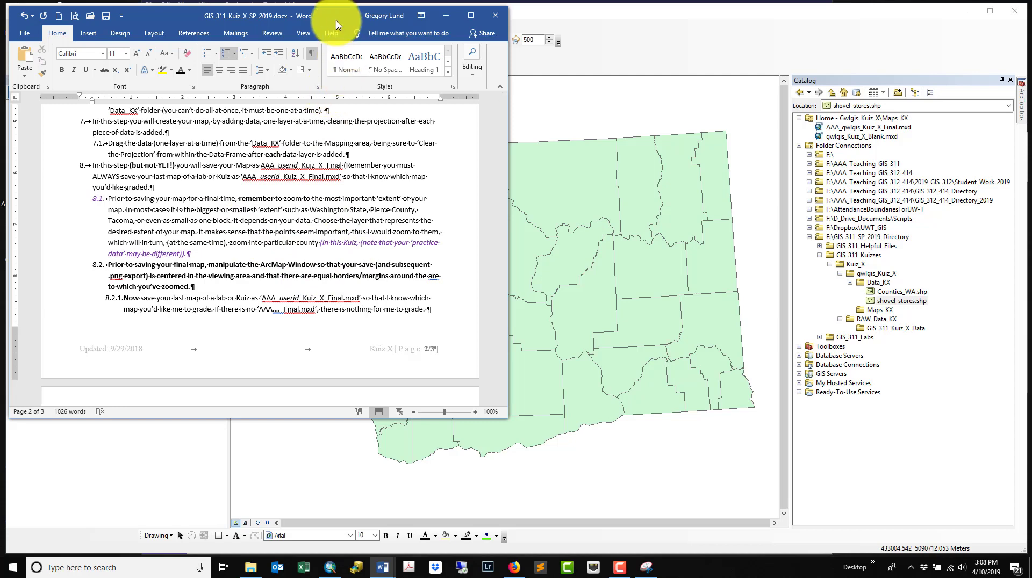
click(648, 42)
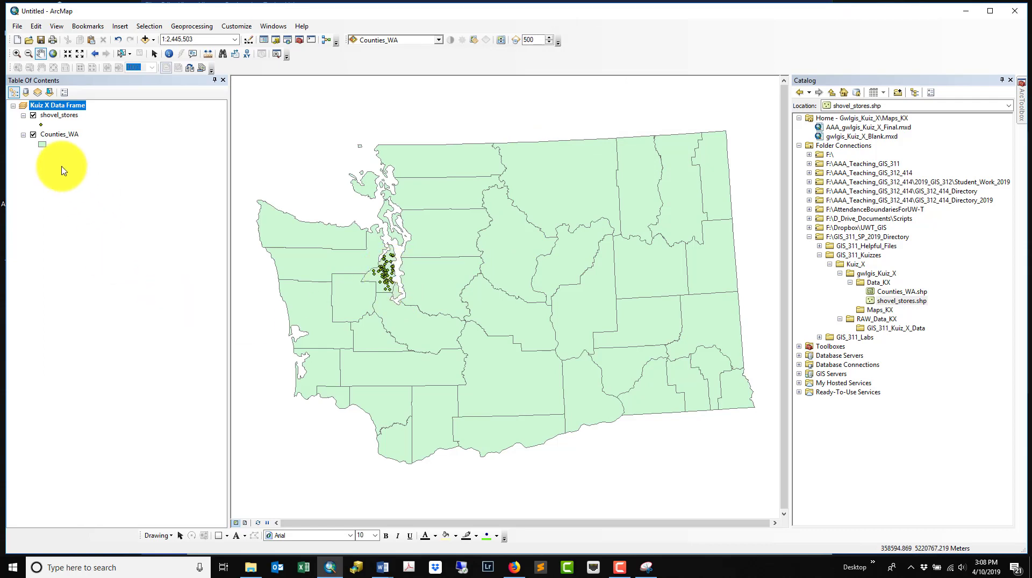
right_click(58, 115)
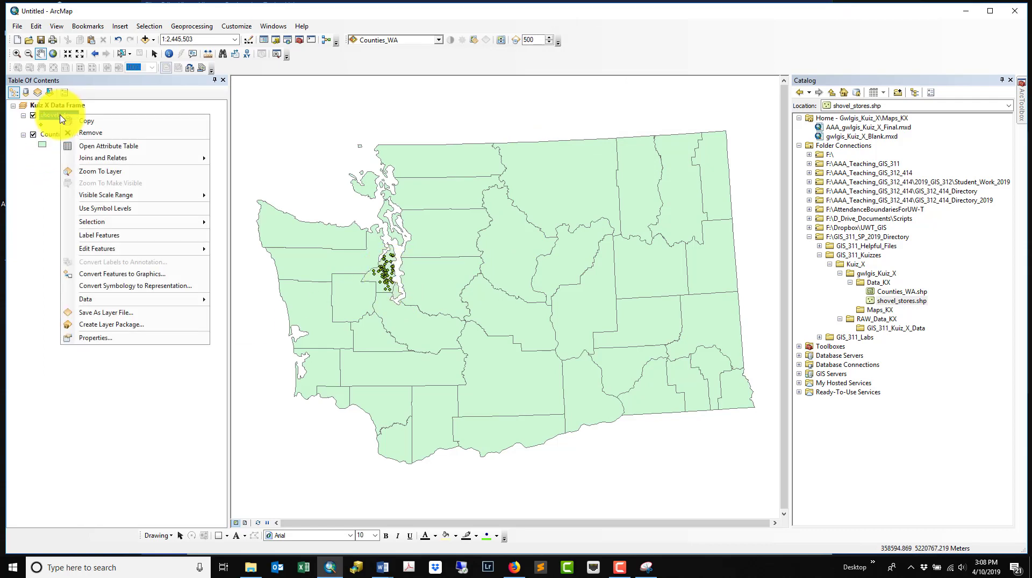
click(86, 171)
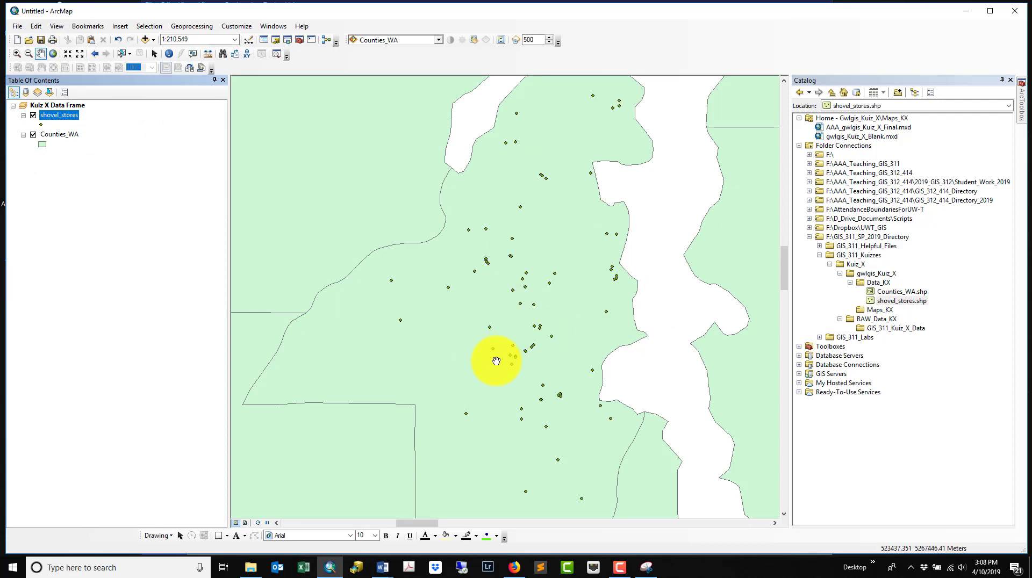
scroll(557, 346, down, 1)
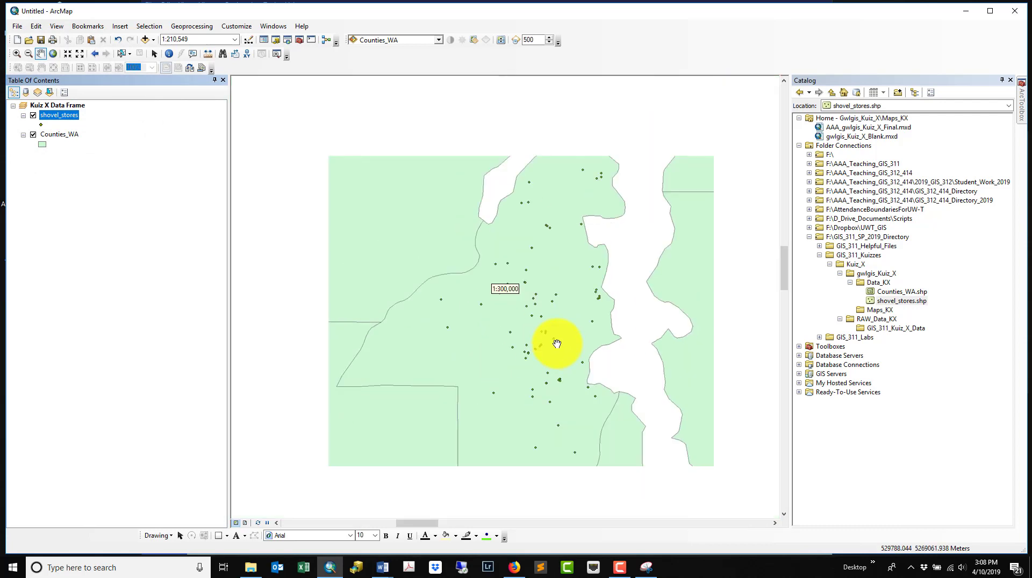
scroll(558, 344, up, 3)
scroll(558, 345, down, 1)
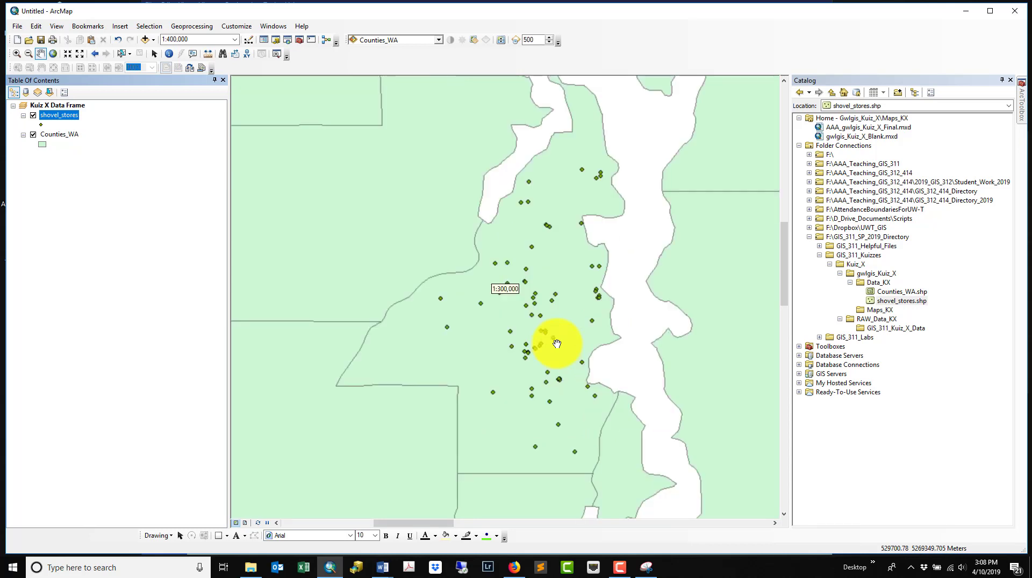
drag(556, 303, 480, 307)
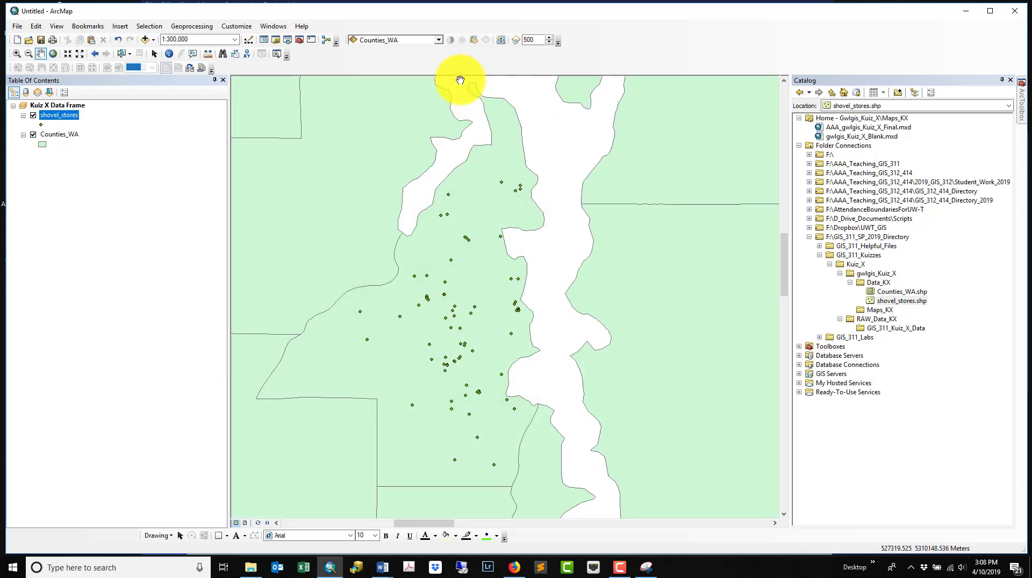
drag(492, 348, 491, 356)
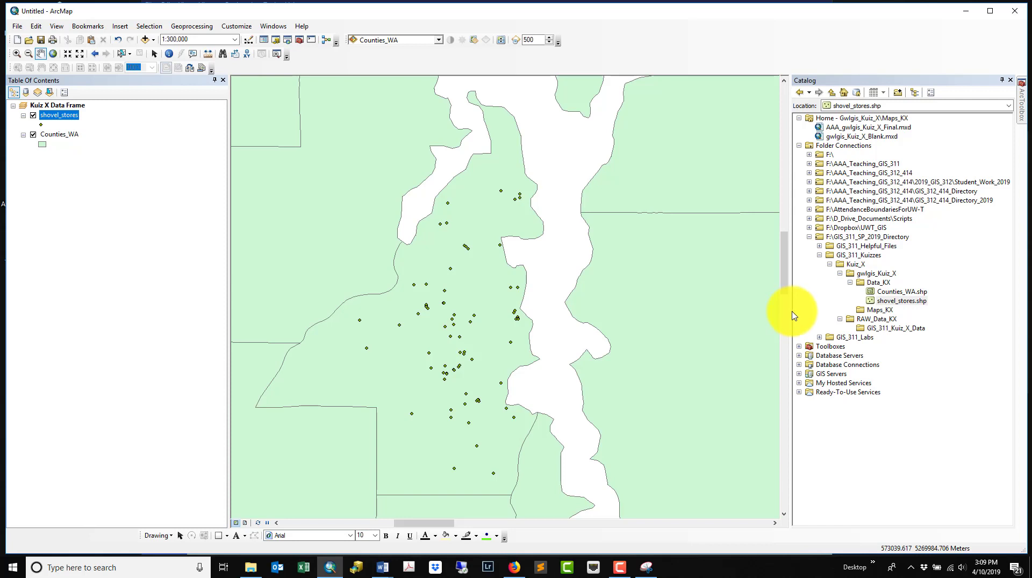
Step: Widen the Catalog to narrow the map area, recheck step 8.2 in Word, and center the store points in ArcMap with even margins
drag(790, 312, 563, 330)
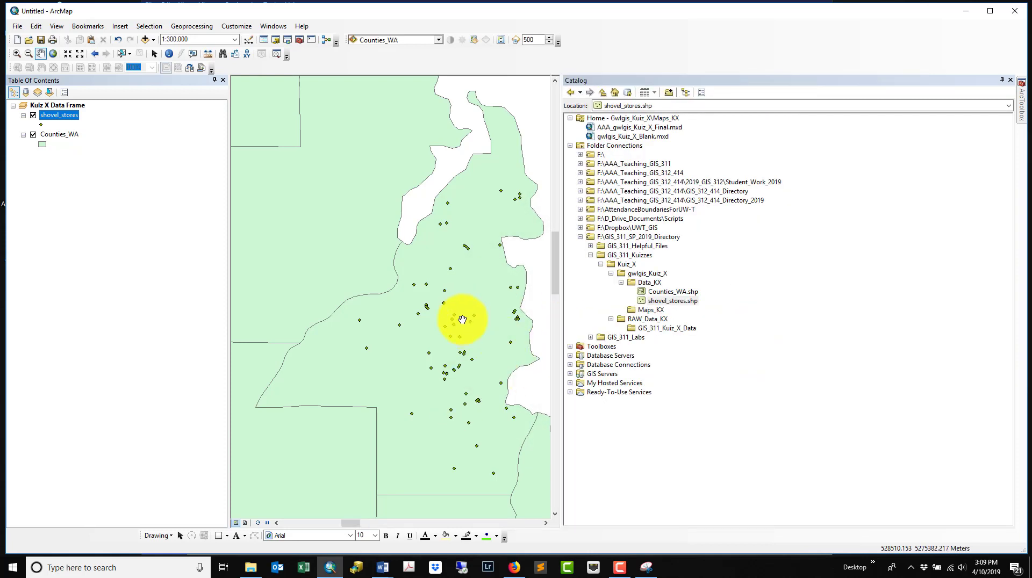
drag(454, 324, 435, 324)
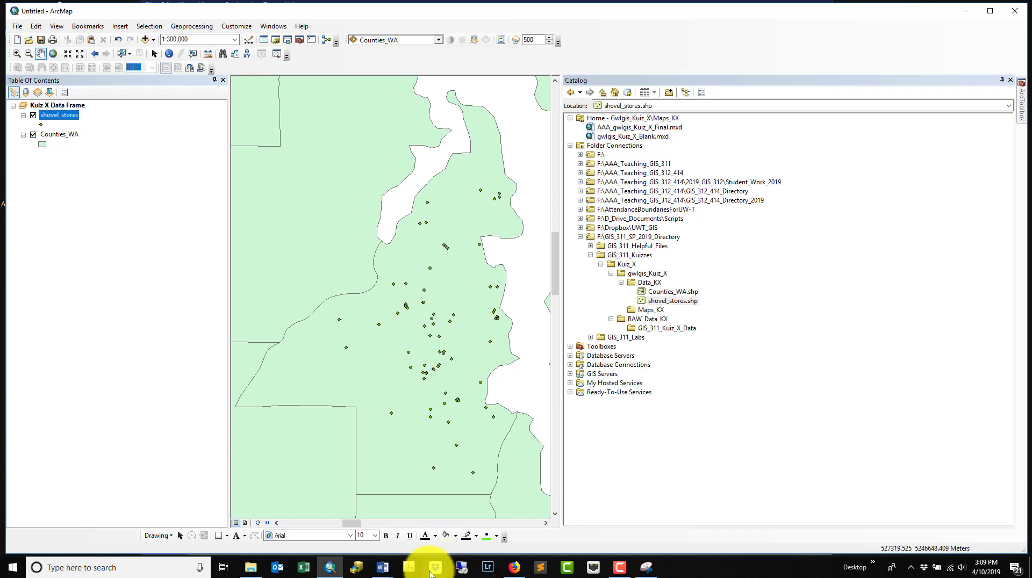
click(387, 567)
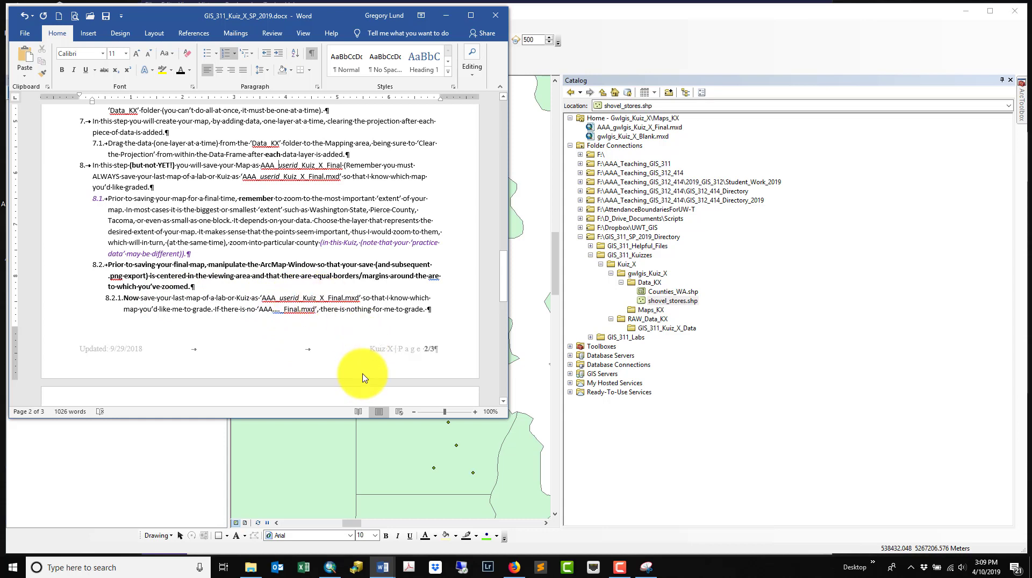
click(315, 461)
drag(501, 204, 449, 341)
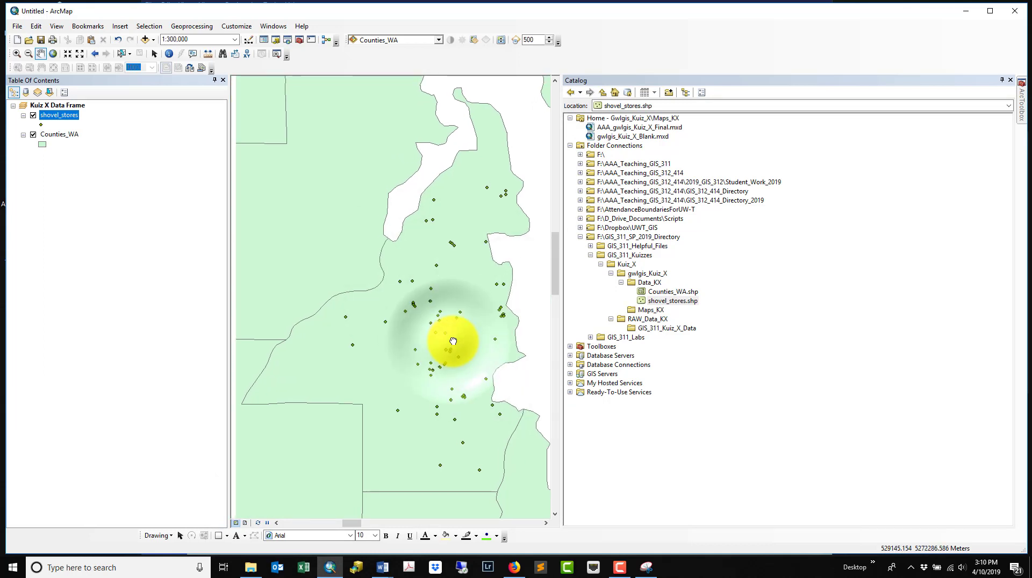
Step: Save the map document as AAA_gwlgis_Kuiz_X_Final.mxd in the Maps_KX folder and expand that folder in the Catalog
click(18, 28)
click(42, 75)
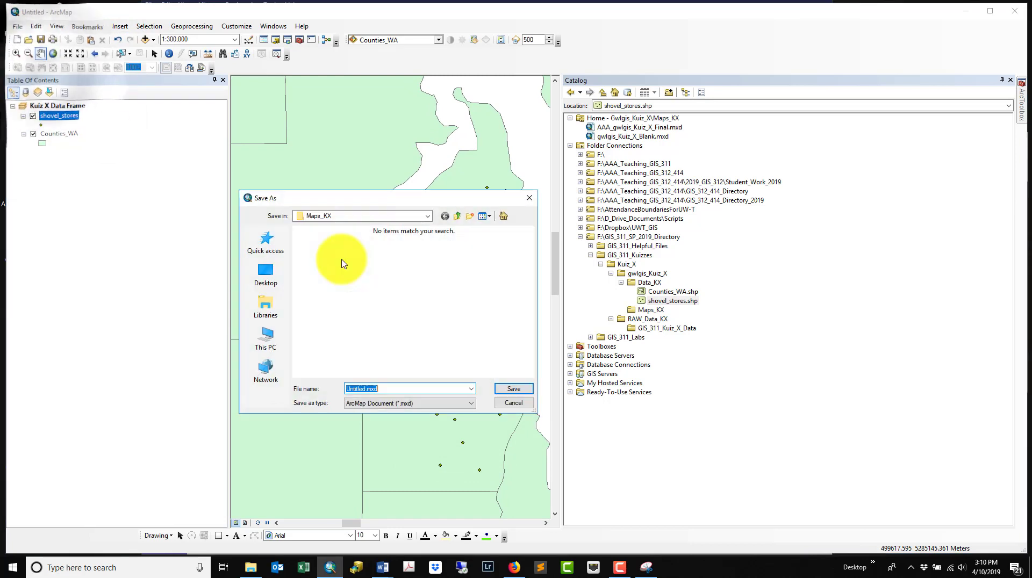
click(428, 220)
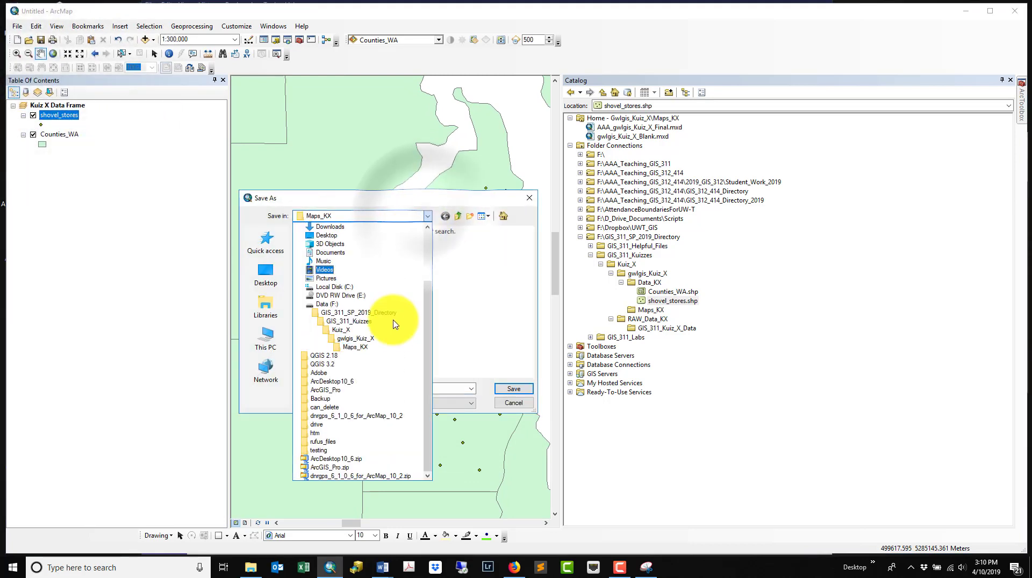
click(355, 347)
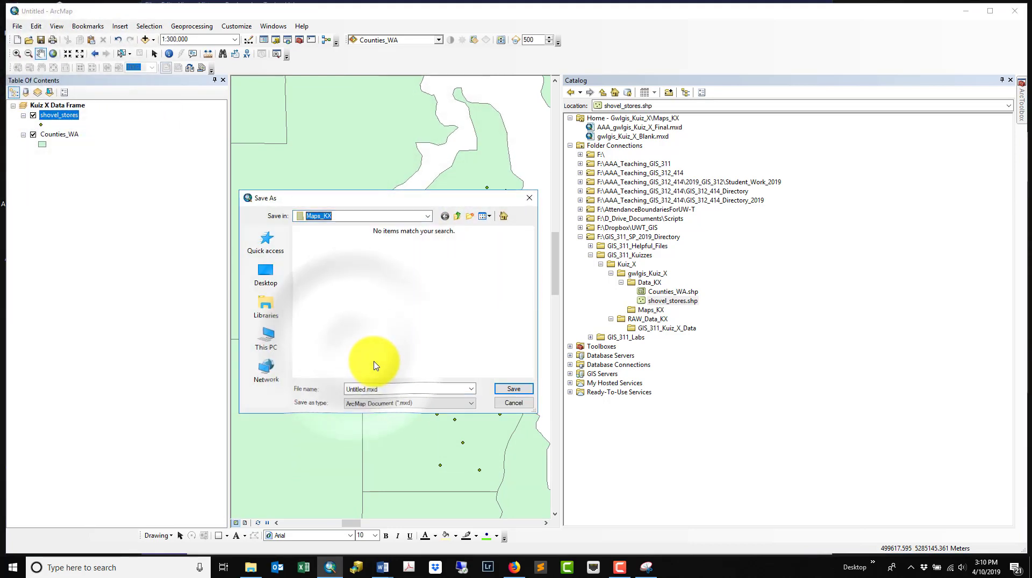
double_click(385, 389)
text(AAA_gwlgis_Kuiz_X_Fina)
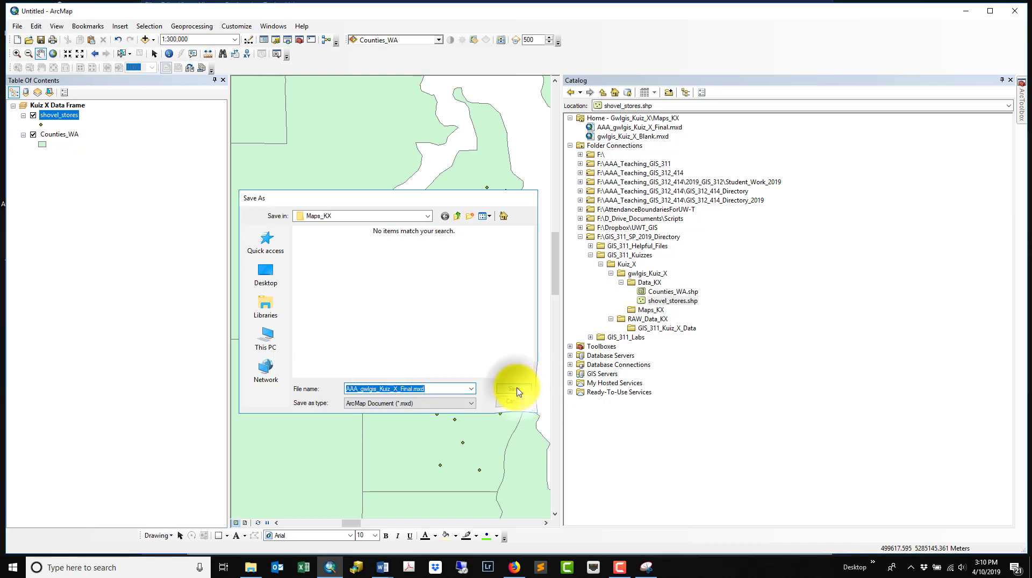
click(517, 388)
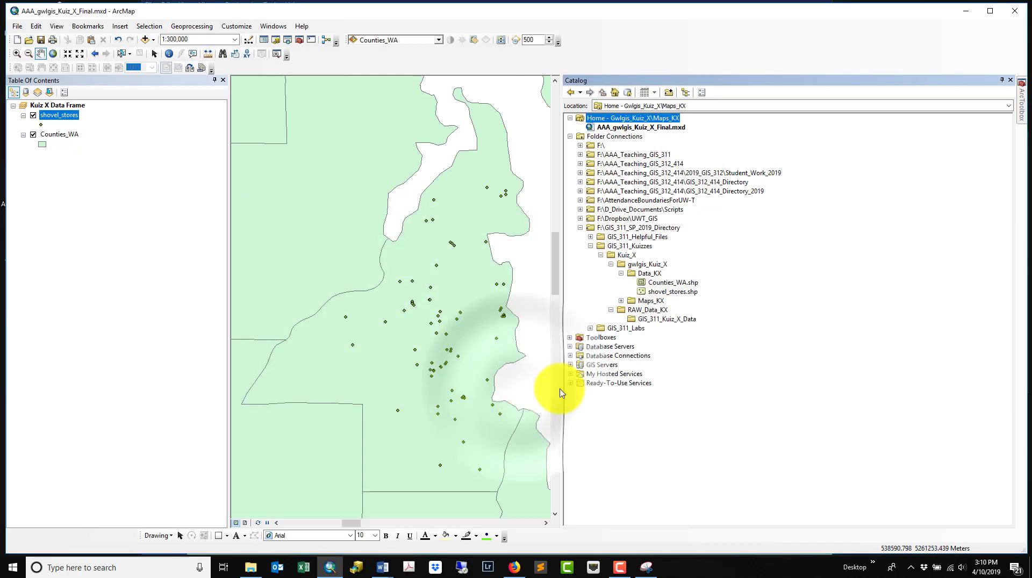
click(622, 301)
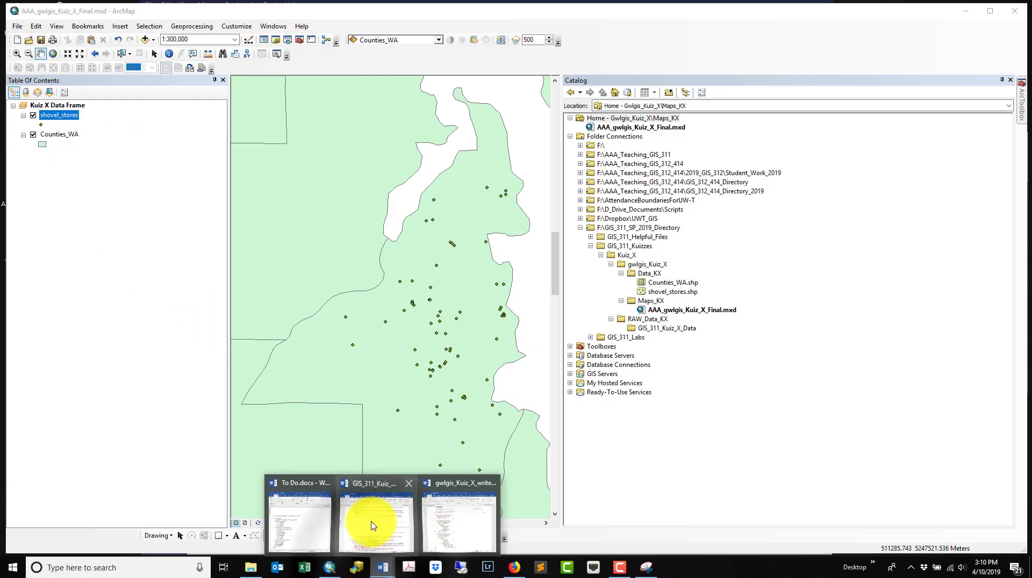
Step: Review step 9 of the assignment in Word, then export the ArcMap map as AAA_gwlgis_Kuiz_X_Final.png to the Maps_KX folder
click(373, 520)
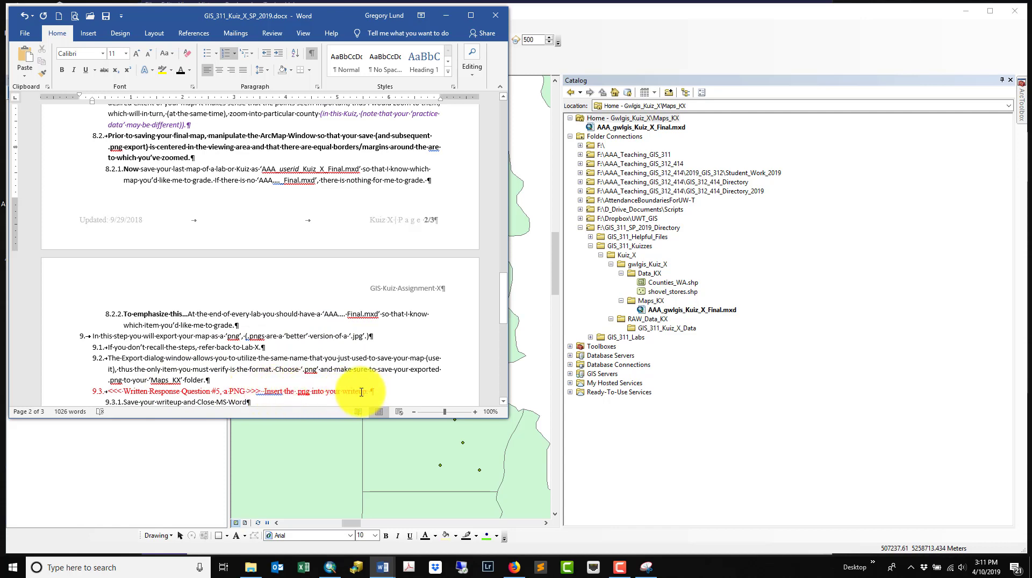
click(586, 43)
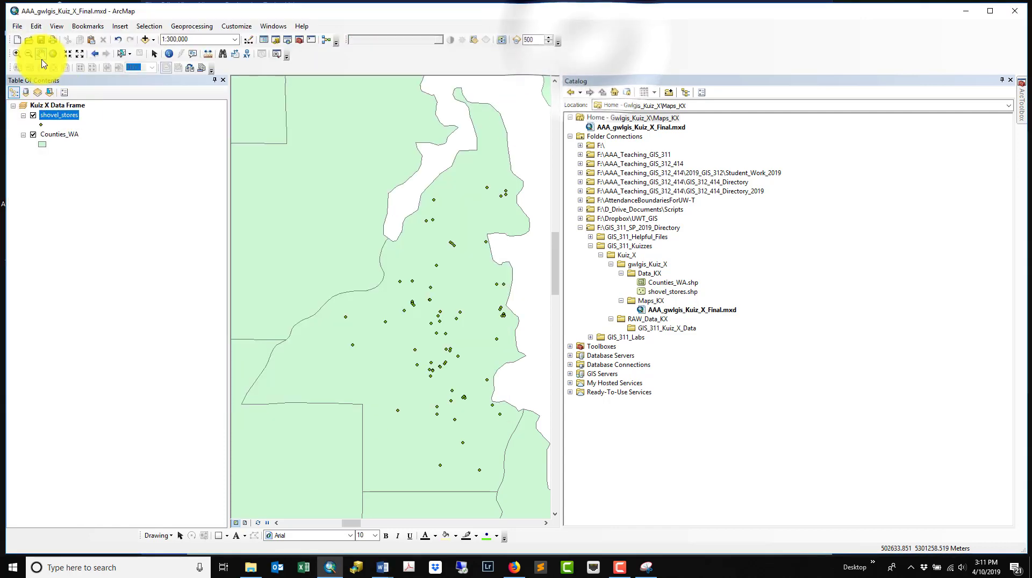
click(17, 26)
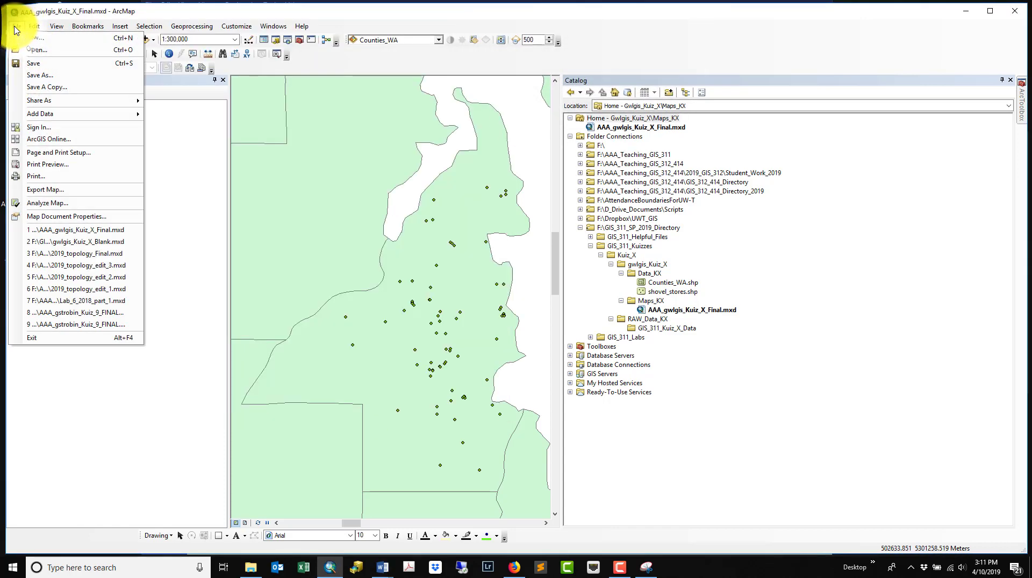
click(53, 192)
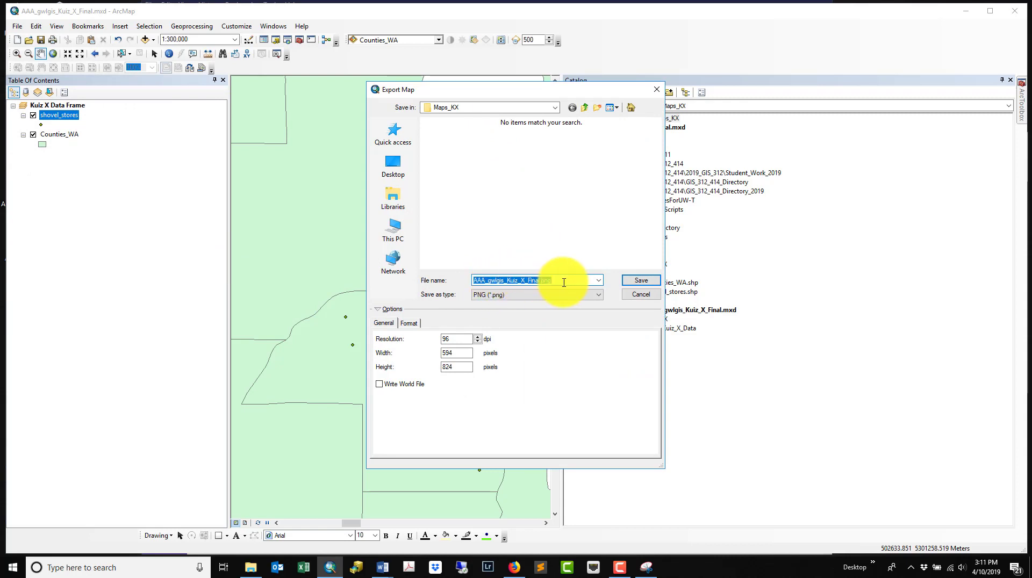
click(645, 284)
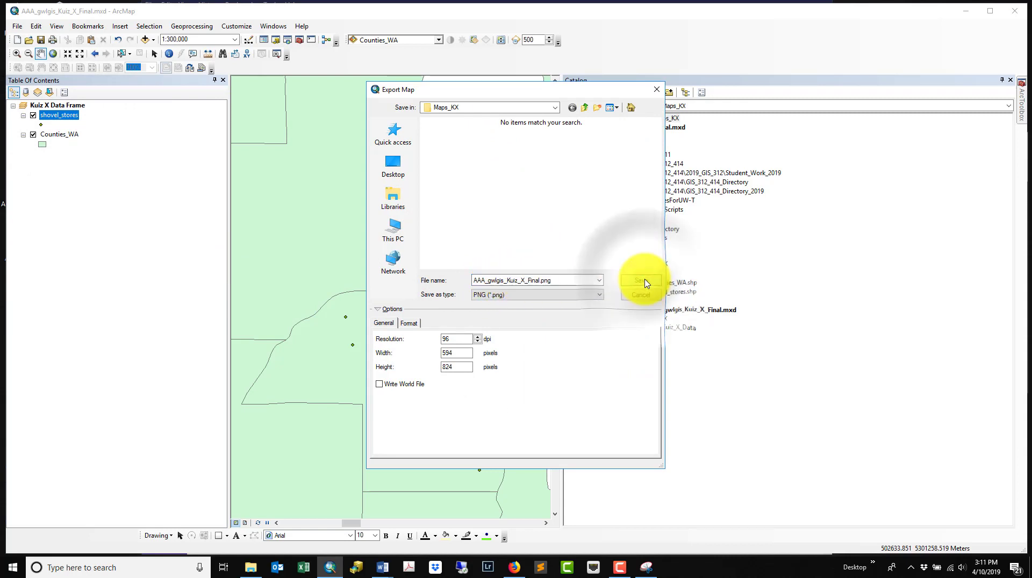
click(555, 107)
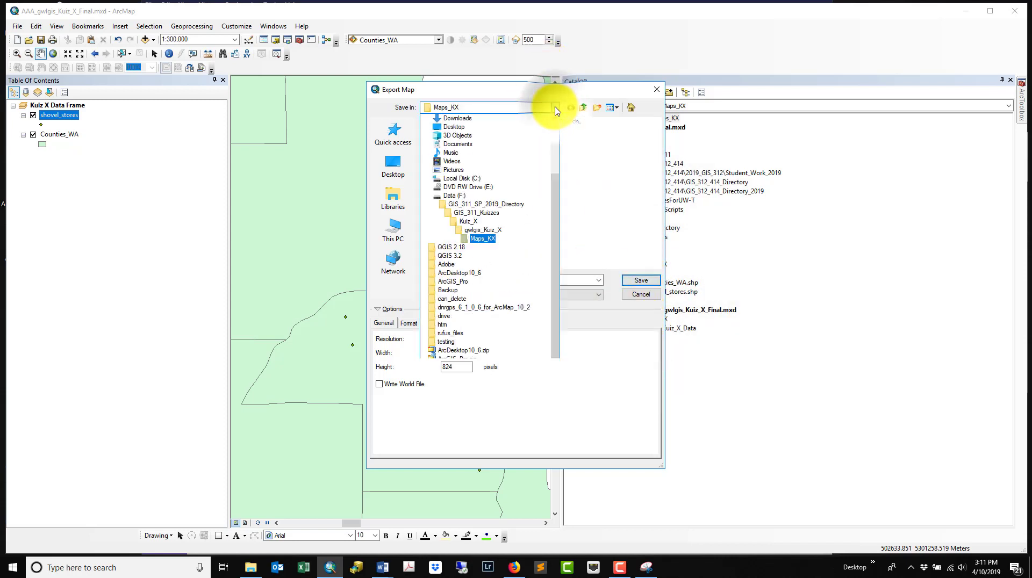
click(481, 239)
click(644, 282)
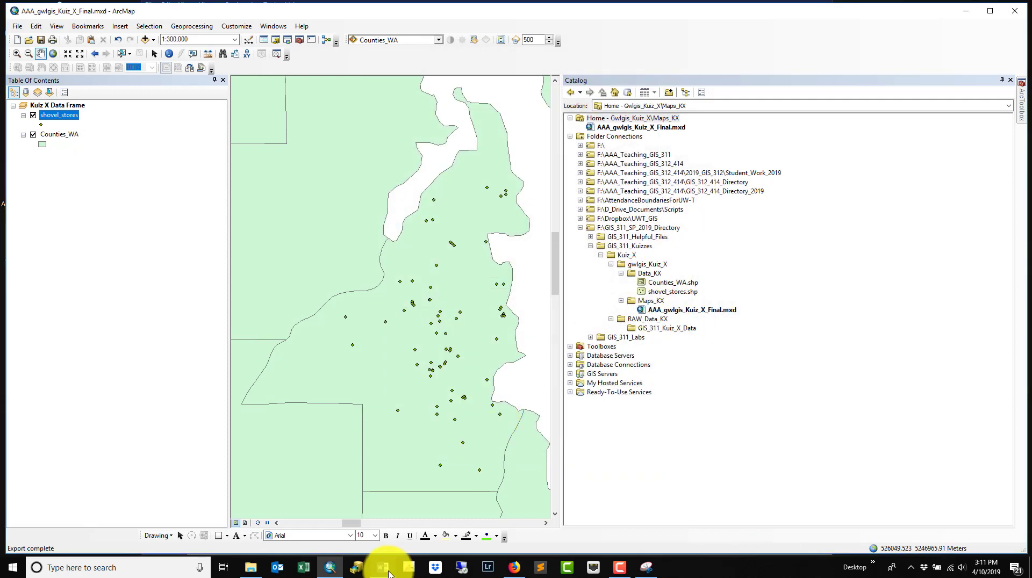
Step: Switch to the writeup in Word and insert AAA_gwlgis_Kuiz_X_Final.png from the Maps_KX folder as the answer to #5
mouse_move(384, 569)
click(461, 518)
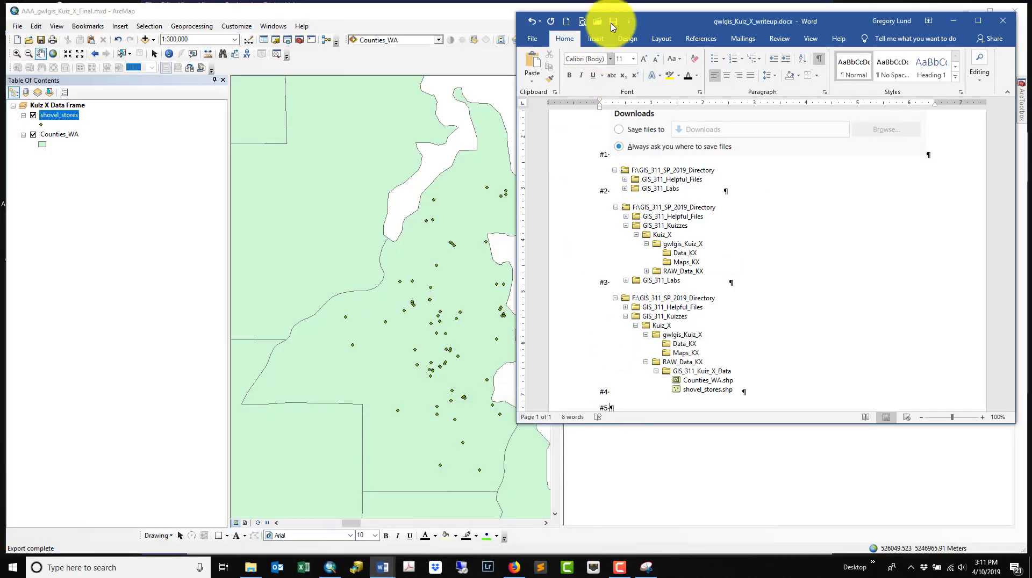
click(595, 40)
click(596, 53)
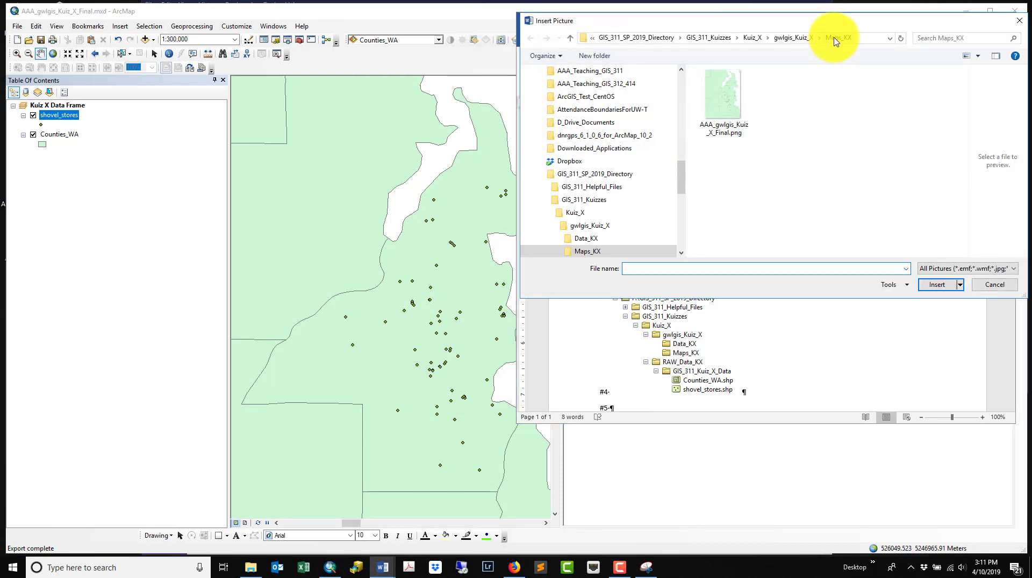
click(718, 95)
click(937, 284)
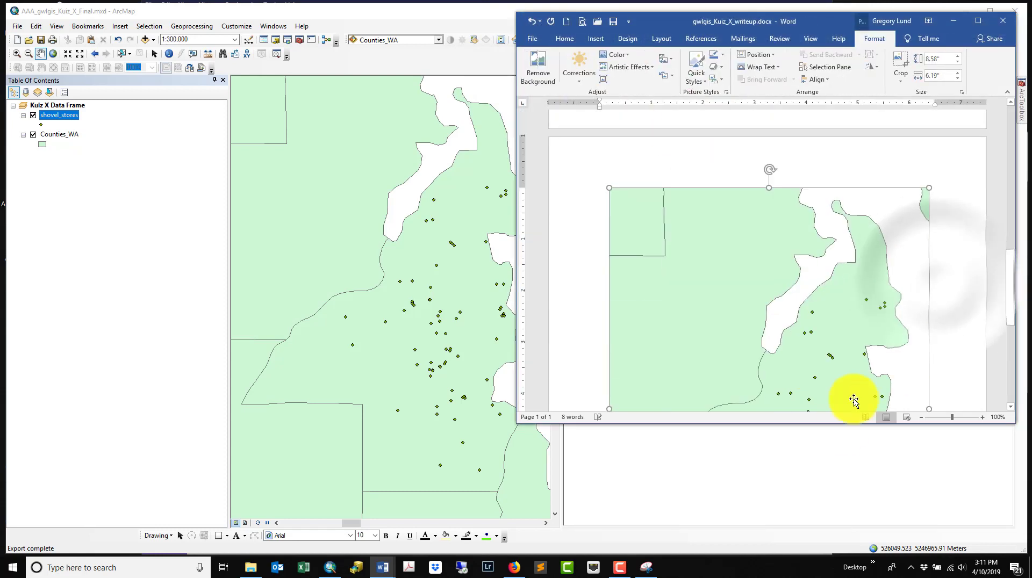
scroll(782, 350, down, 6)
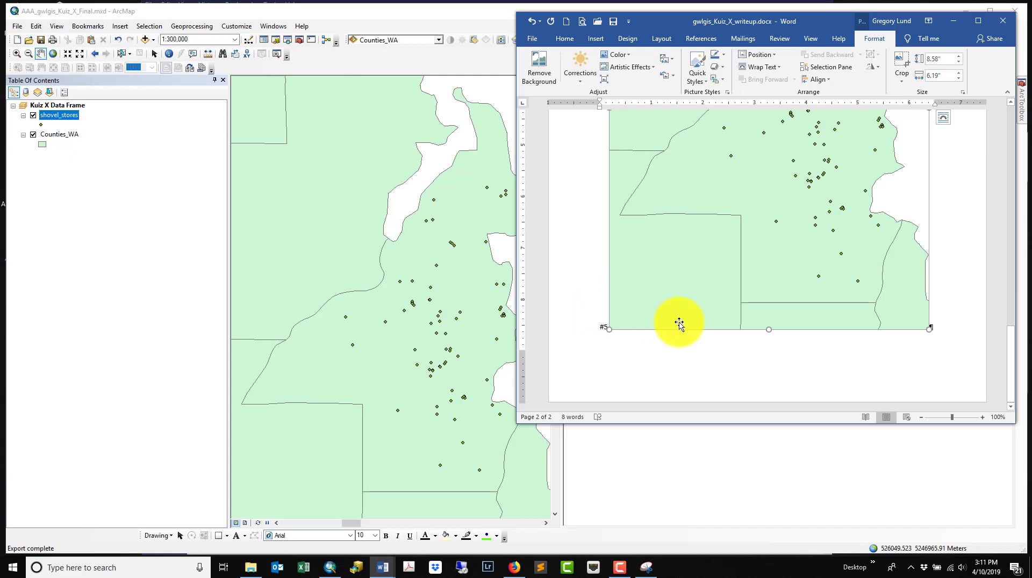
click(791, 357)
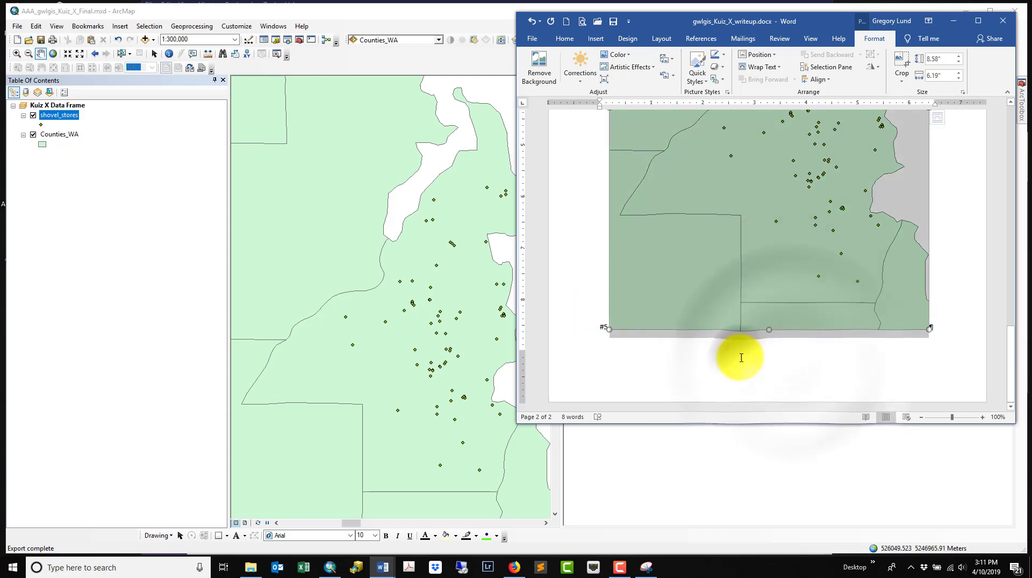
click(950, 279)
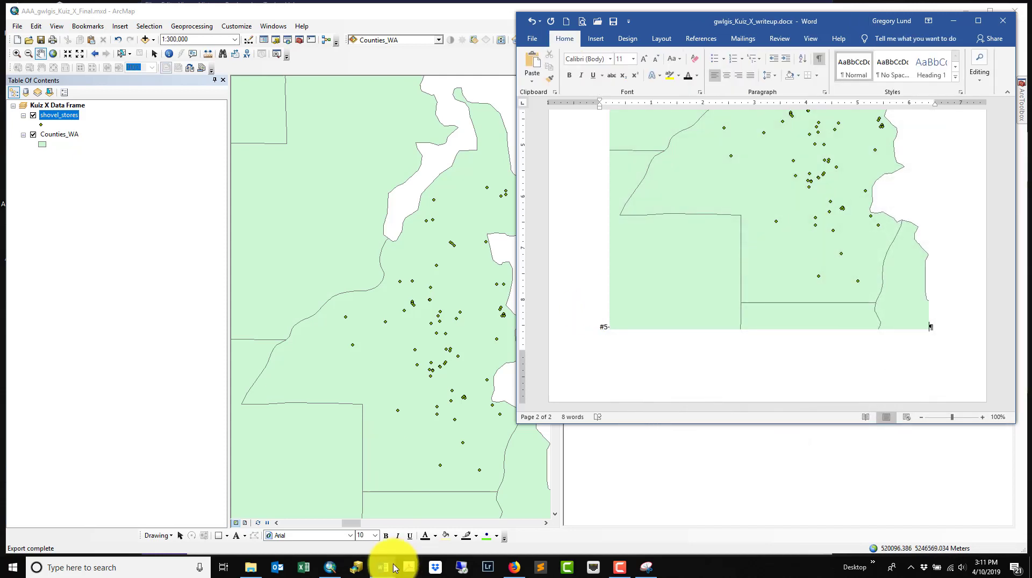
Step: Check steps 9.3 and 9.3.1 in the assignment document, then save and close gwlgis_Kuiz_X_writeup.docx
mouse_move(382, 567)
click(376, 524)
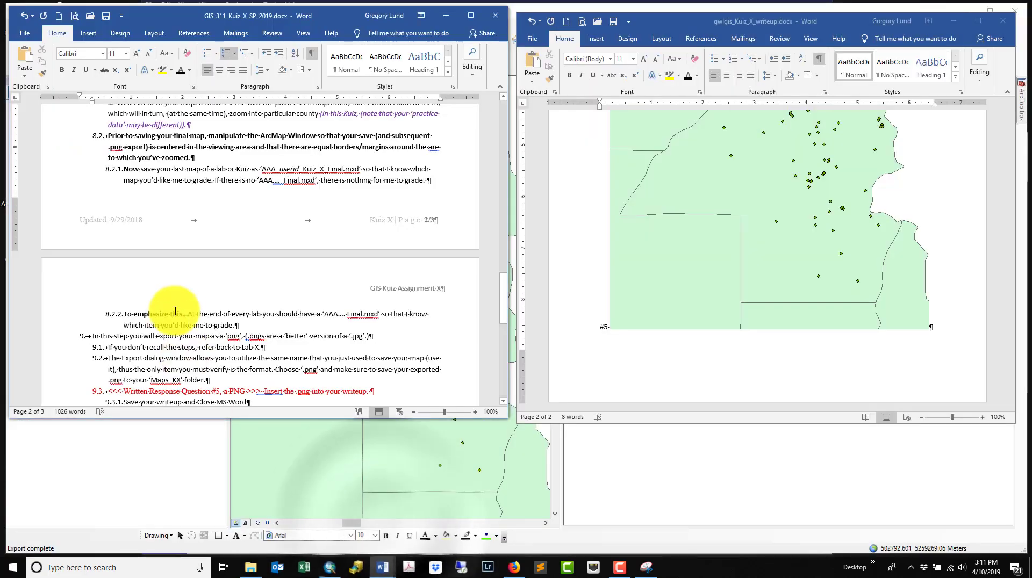
scroll(186, 356, down, 2)
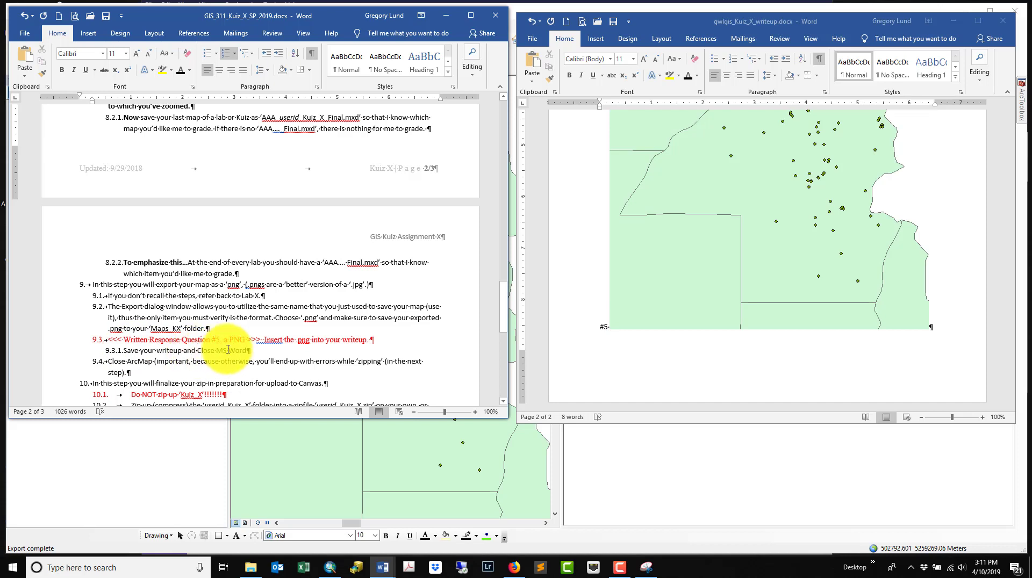
click(533, 41)
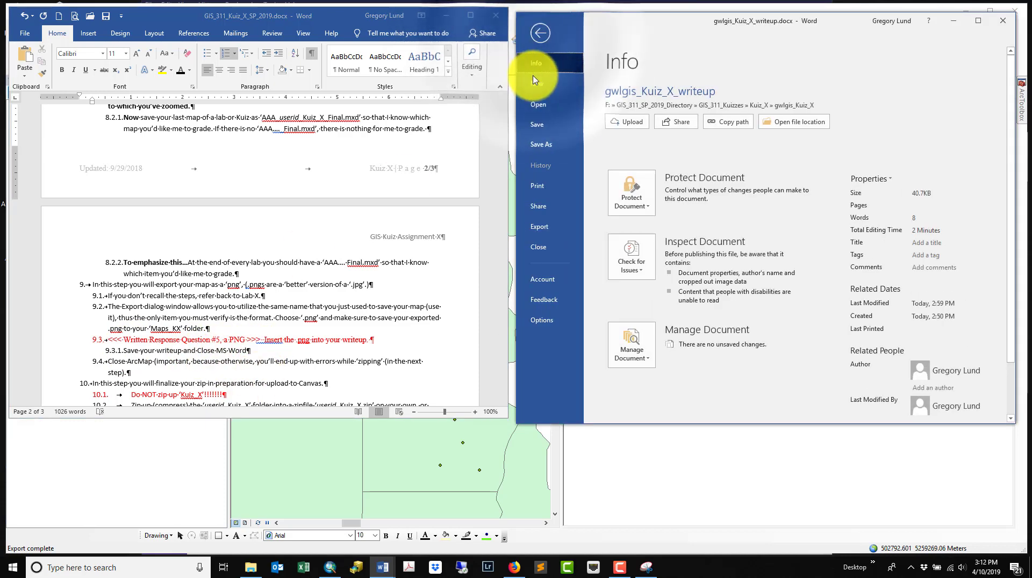
click(537, 128)
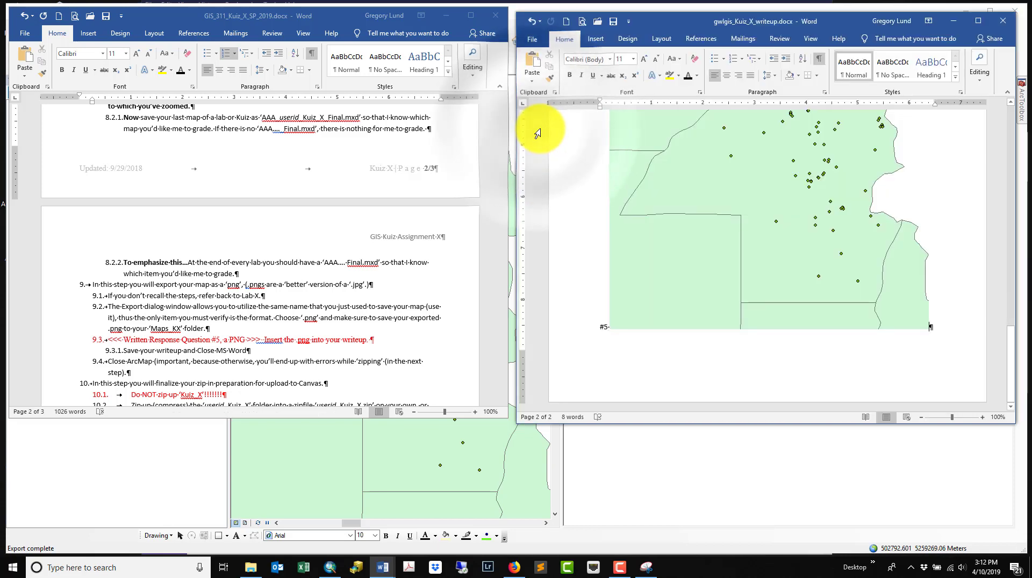
click(1002, 24)
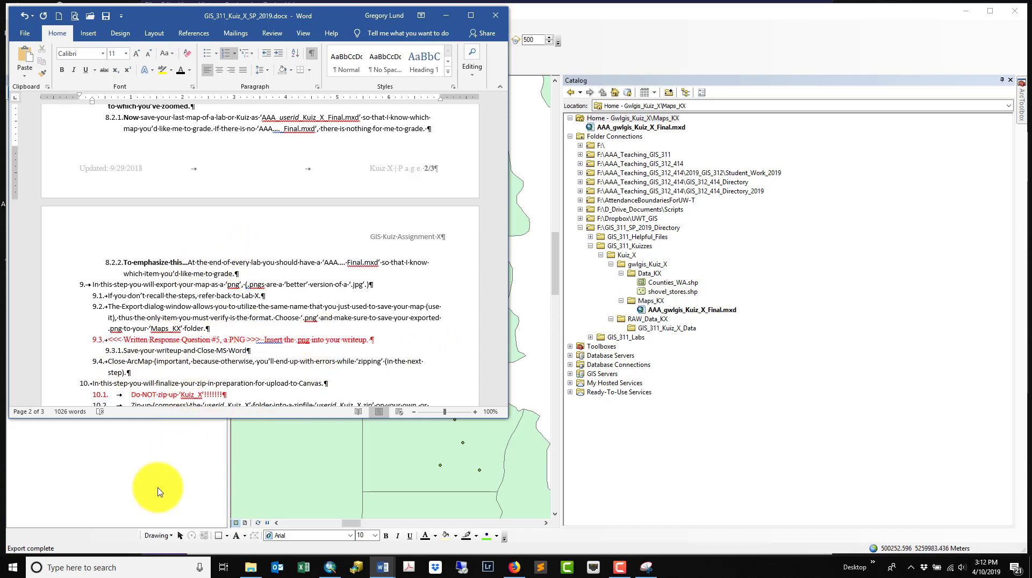
Step: Close ArcMap and read the zip and upload instructions in steps 10 and 11 of the assignment
click(159, 464)
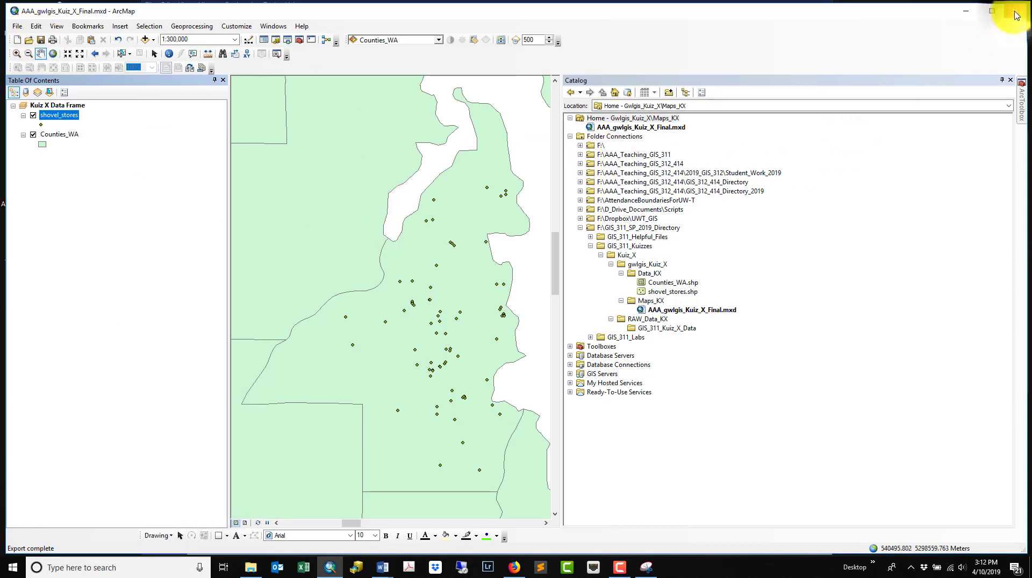
click(1015, 14)
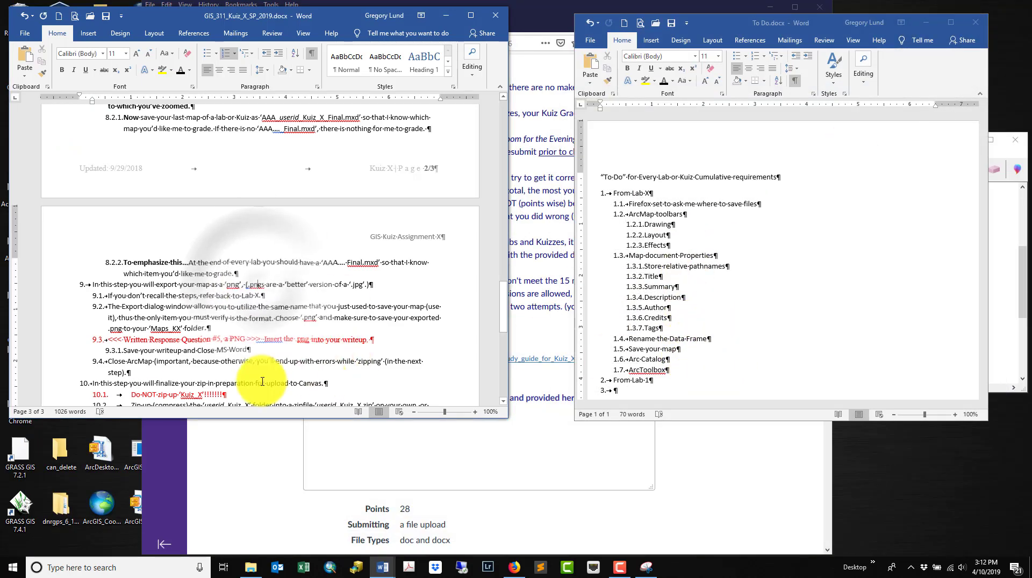
click(153, 373)
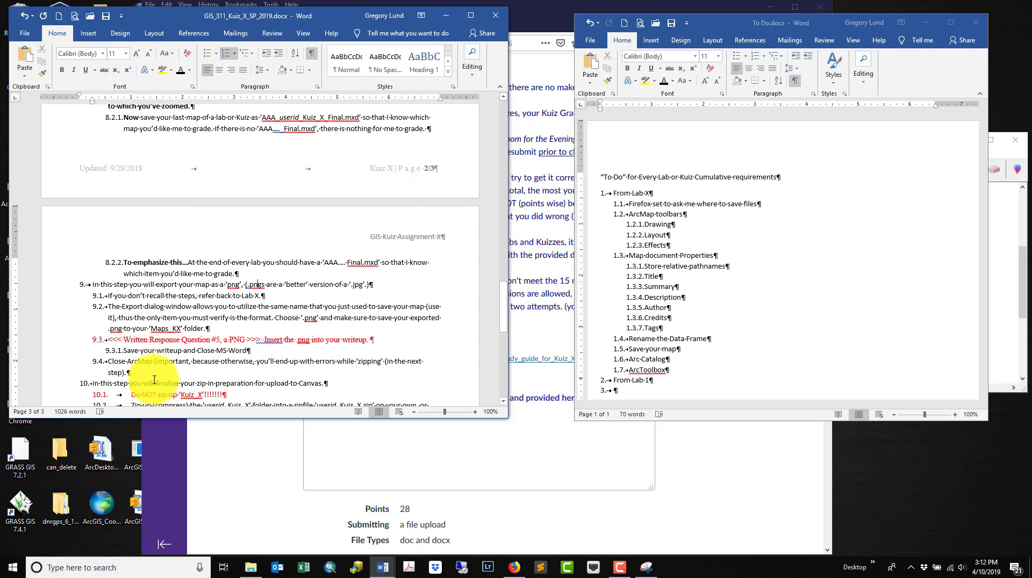
scroll(154, 380, down, 2)
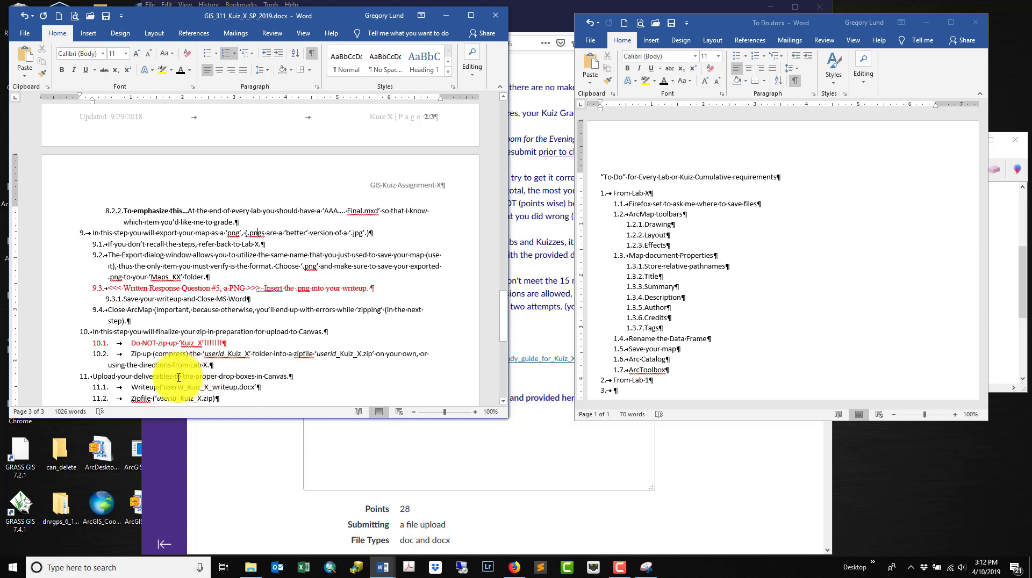
Step: Open the Kuiz_X folder in File Explorer and compress the gwlgis_Kuiz_X folder into gwlgis_Kuiz_X.zip, keeping the default name
click(251, 568)
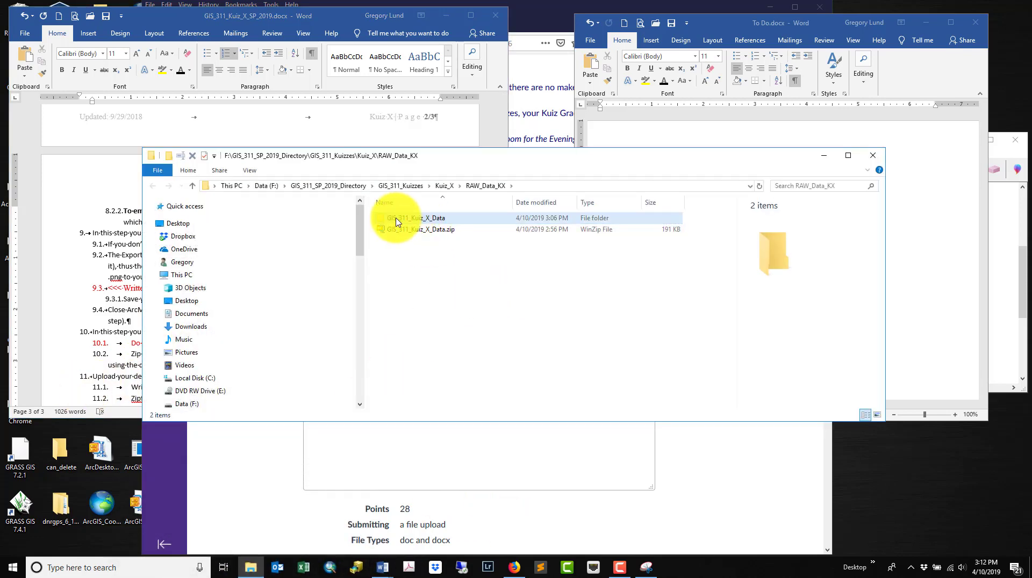
click(444, 186)
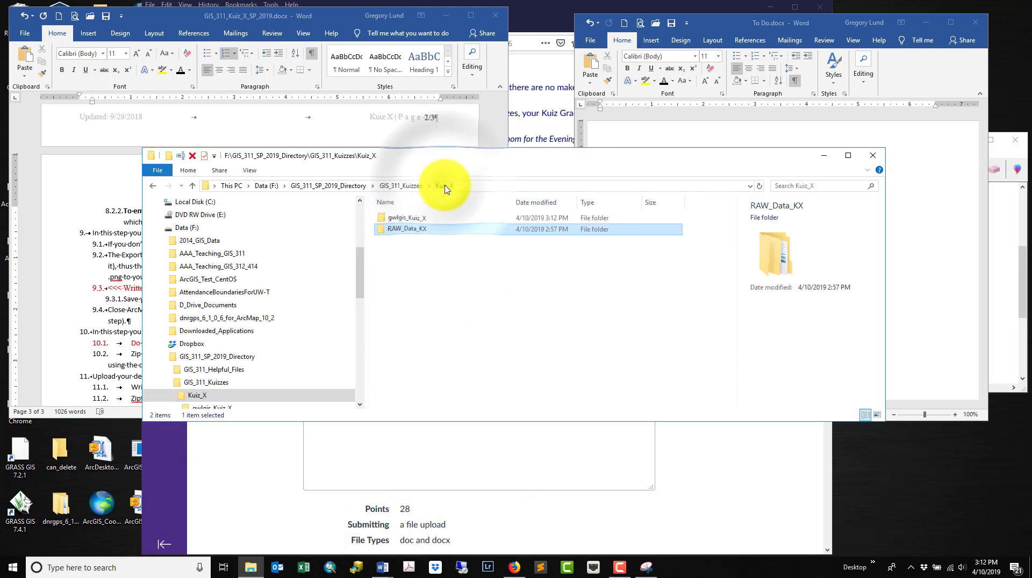
click(405, 220)
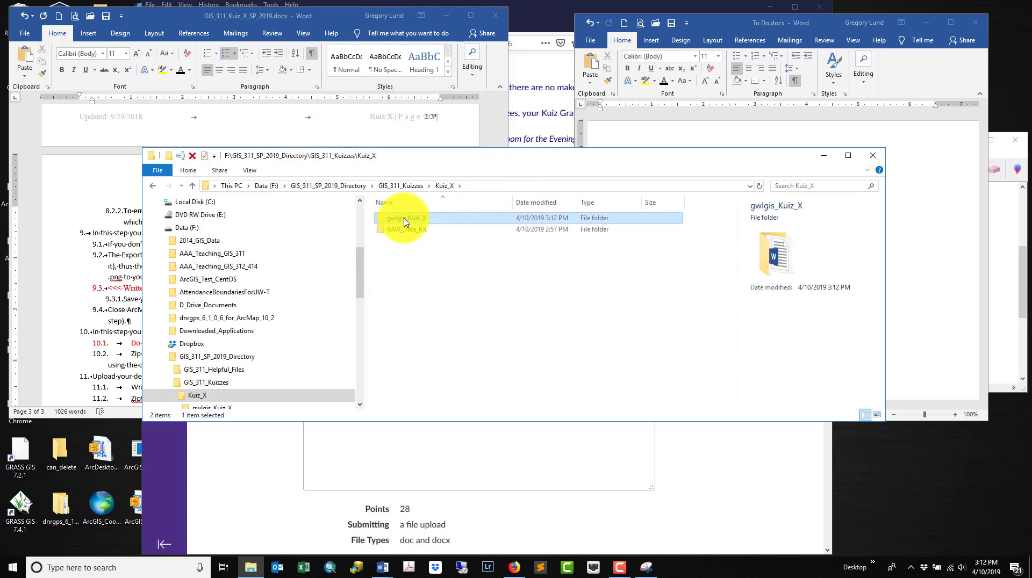
right_click(405, 222)
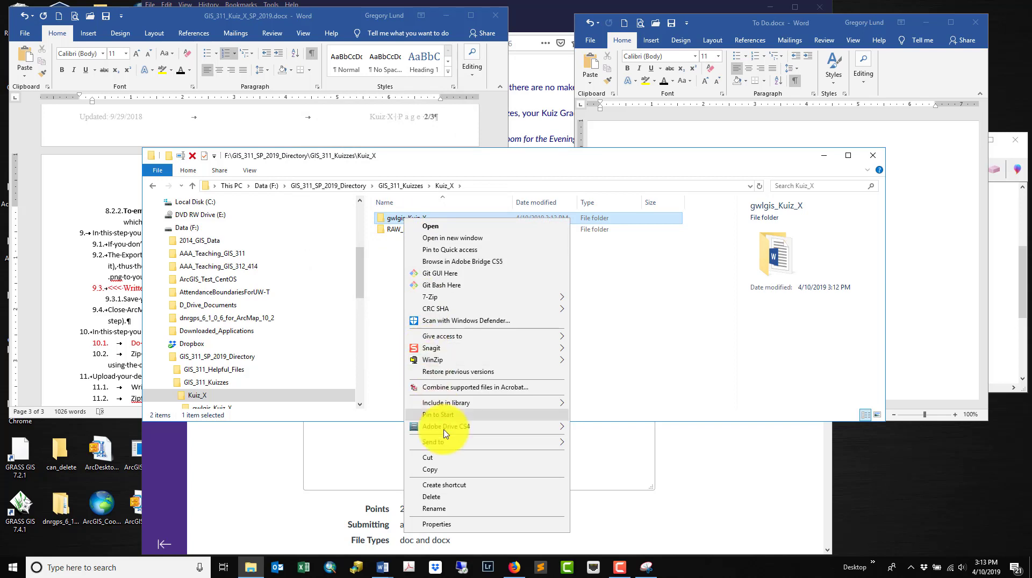
mouse_move(458, 443)
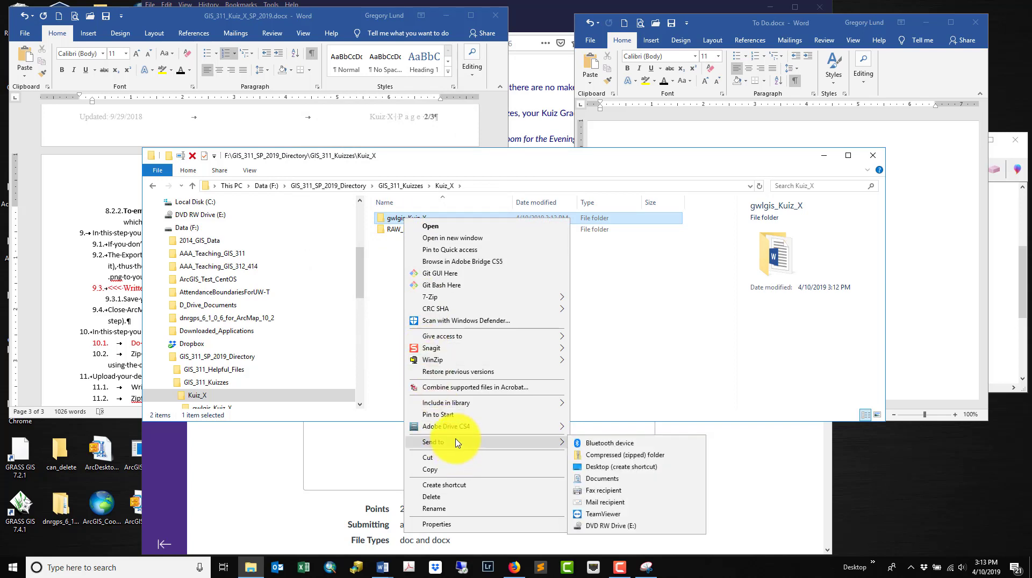
click(621, 457)
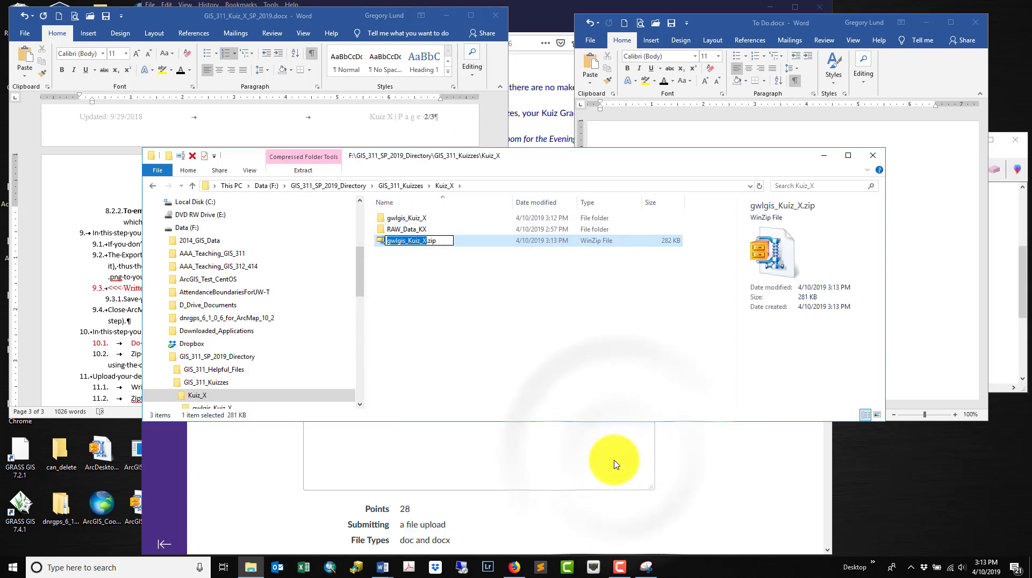
click(413, 269)
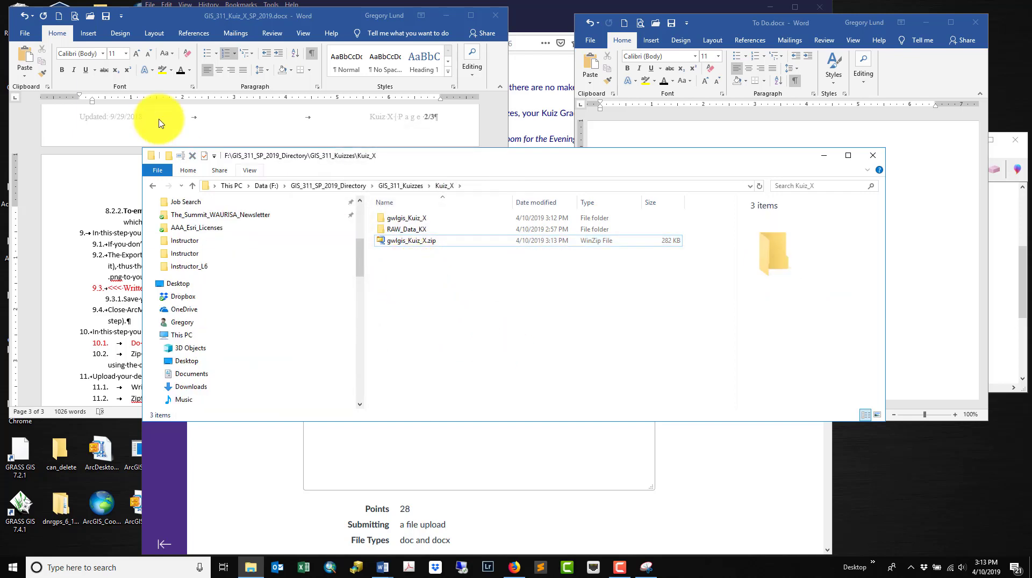
Step: Review the step 11 deliverables in Word, check the contents of gwlgis_Kuiz_X.zip, and go up to the GIS_311_Kuizzes folder
click(138, 252)
scroll(177, 376, down, 1)
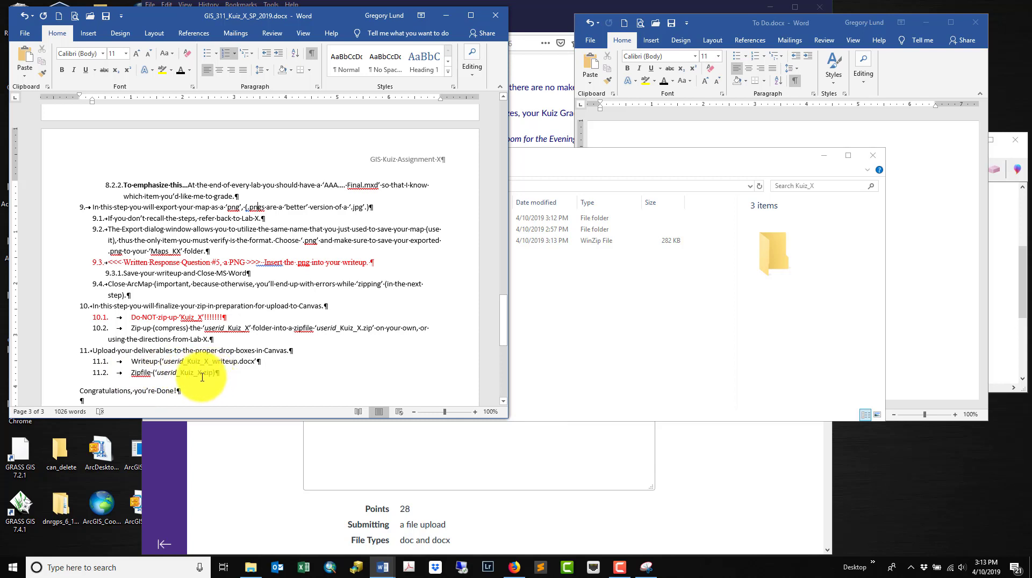
click(606, 318)
click(414, 243)
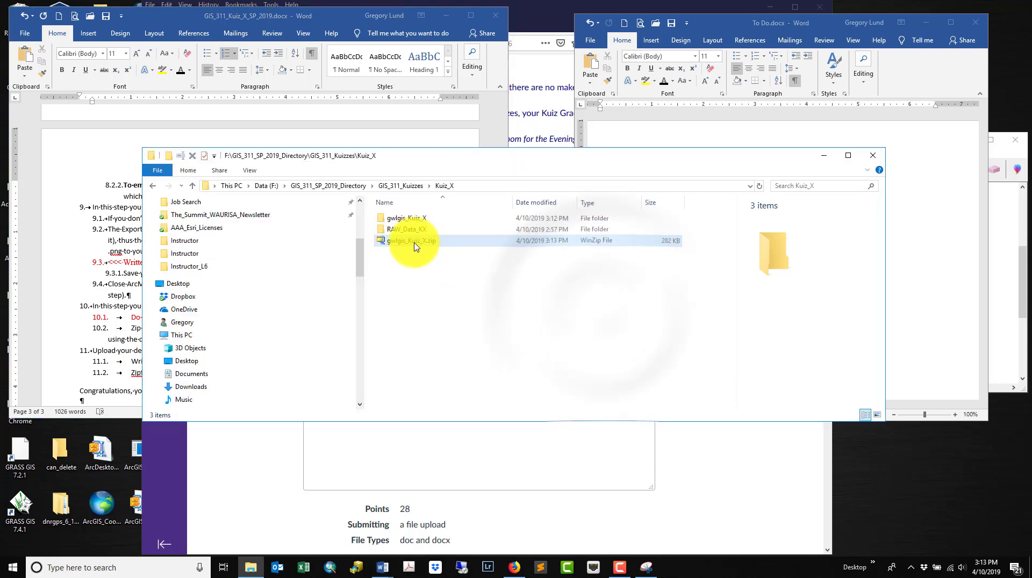
mouse_move(407, 246)
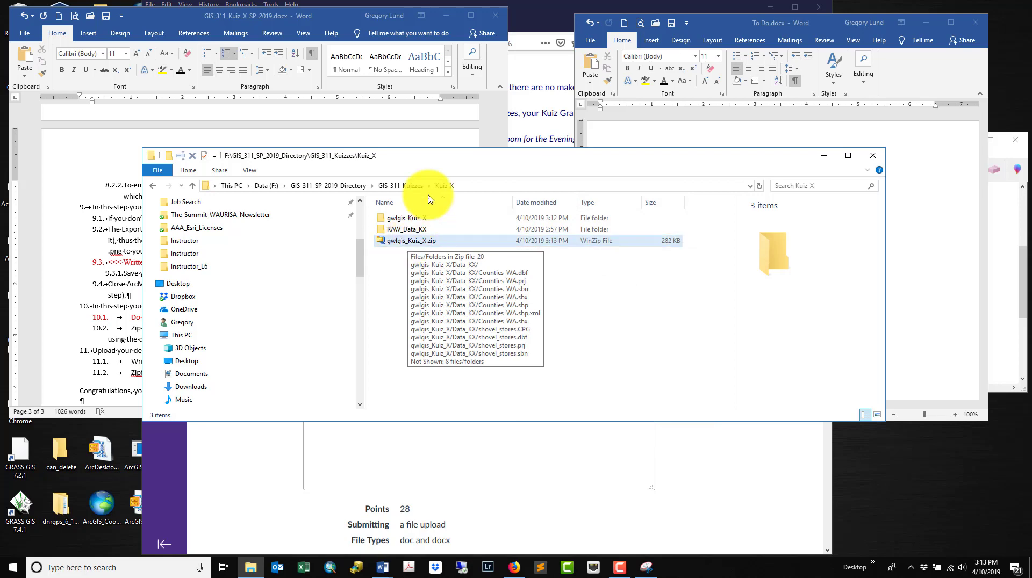
click(401, 186)
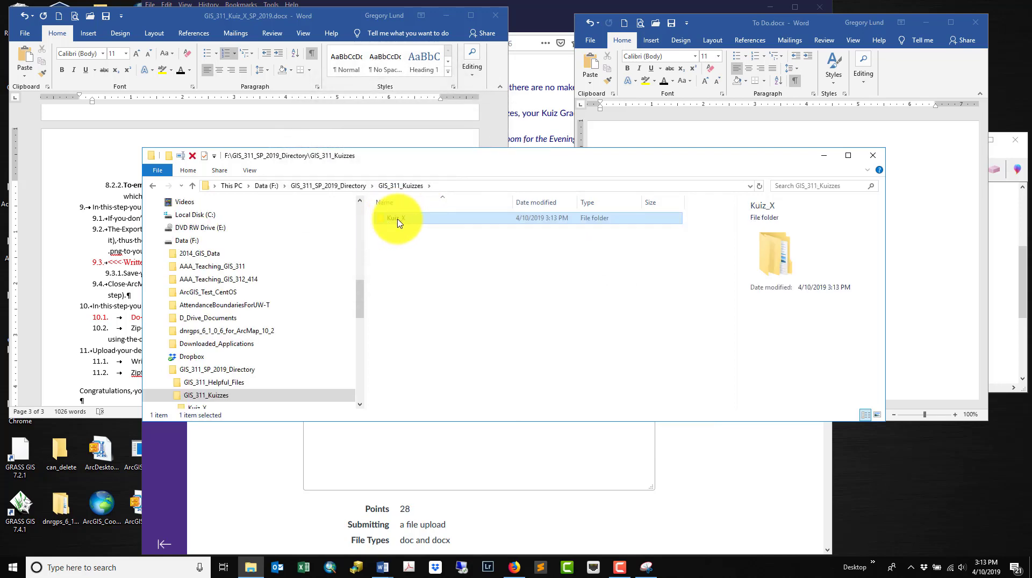
Step: Read the end of the assignment document, including the example of the completed directory structure
click(121, 321)
scroll(120, 322, down, 3)
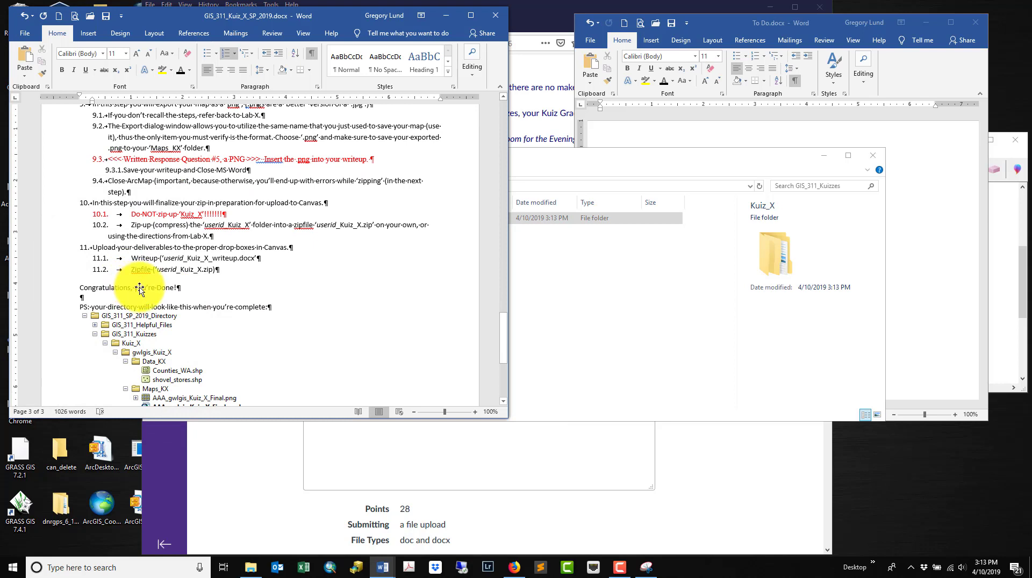
scroll(140, 289, down, 4)
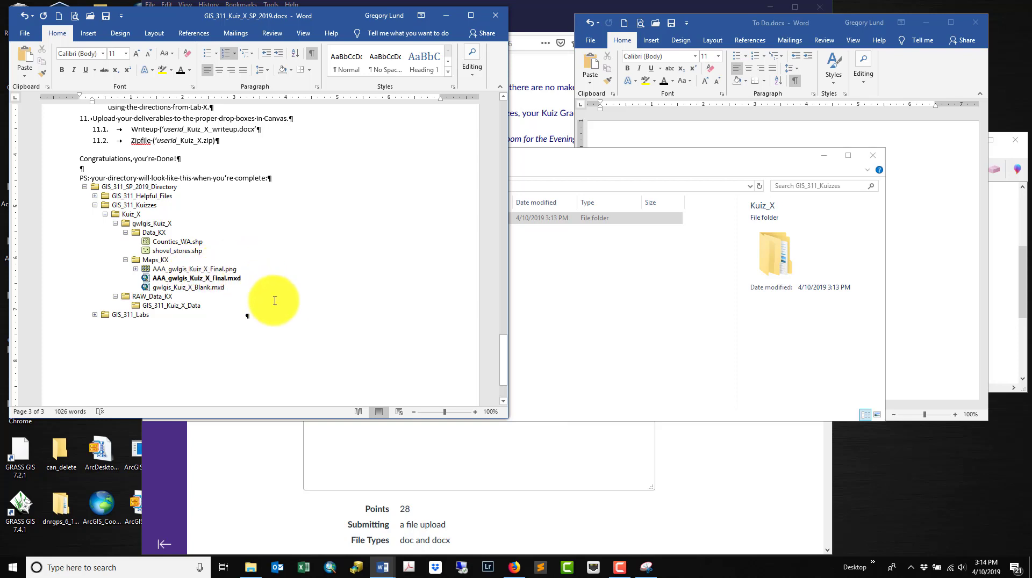
Step: Switch to Firefox and review the Deliverables instructions on the Karaoke Kuiz X Writeup page in Canvas
click(545, 68)
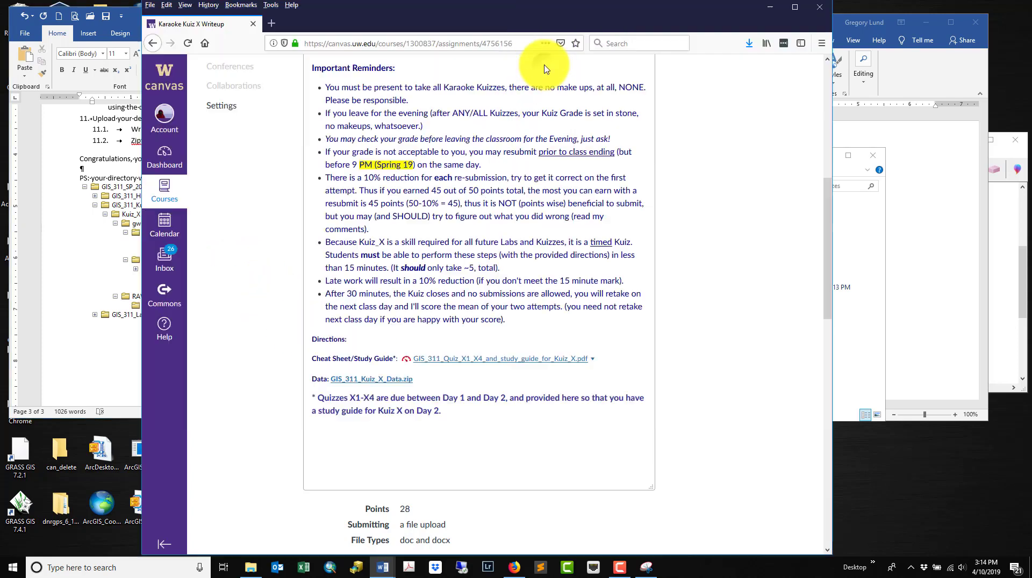
scroll(546, 196, up, 7)
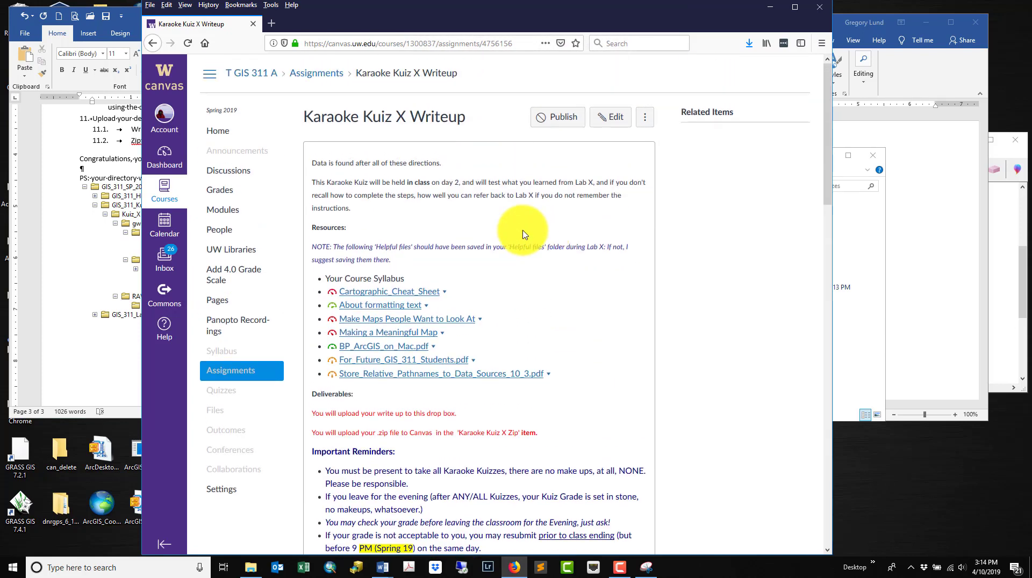